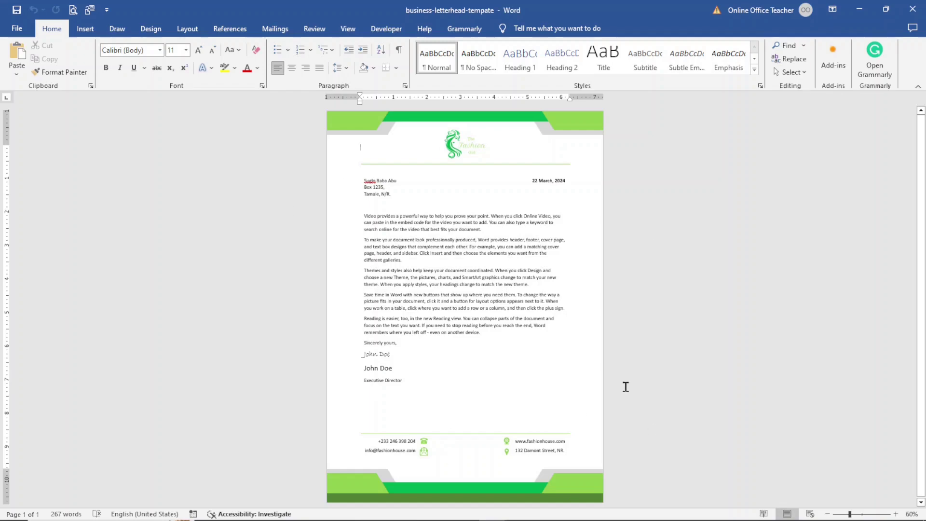
- Start a new blank document, Document1, in place of the letterhead sample
key("ctrl+n")
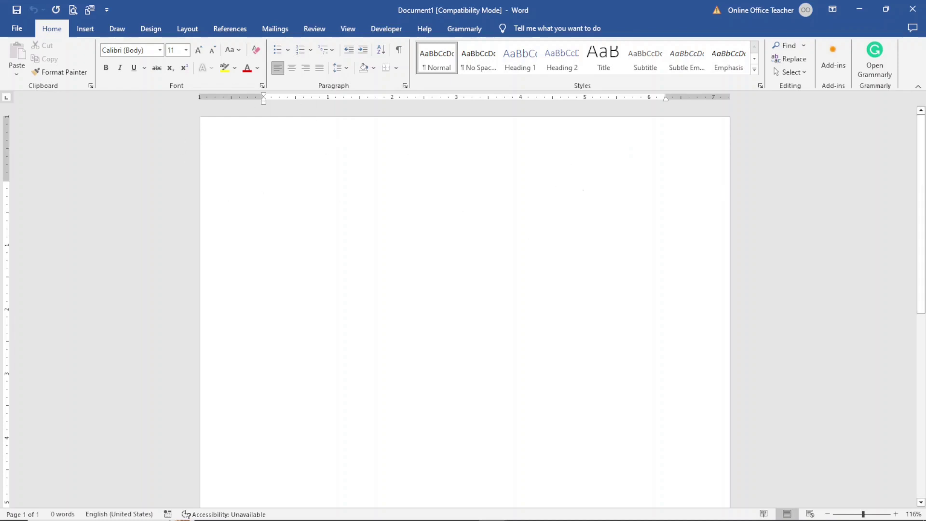
left_click(85, 30)
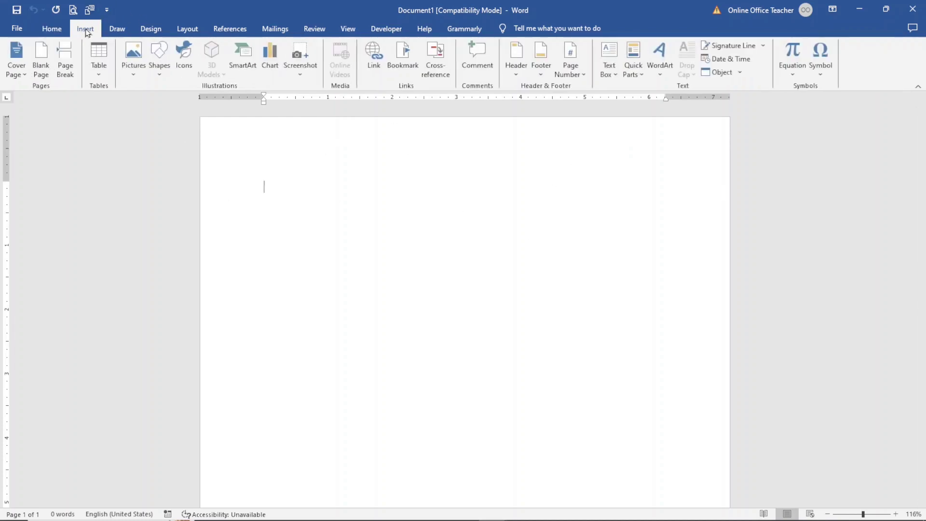
- Draw a Flowchart: Manual Input shape and rotate it left 90°
left_click(160, 68)
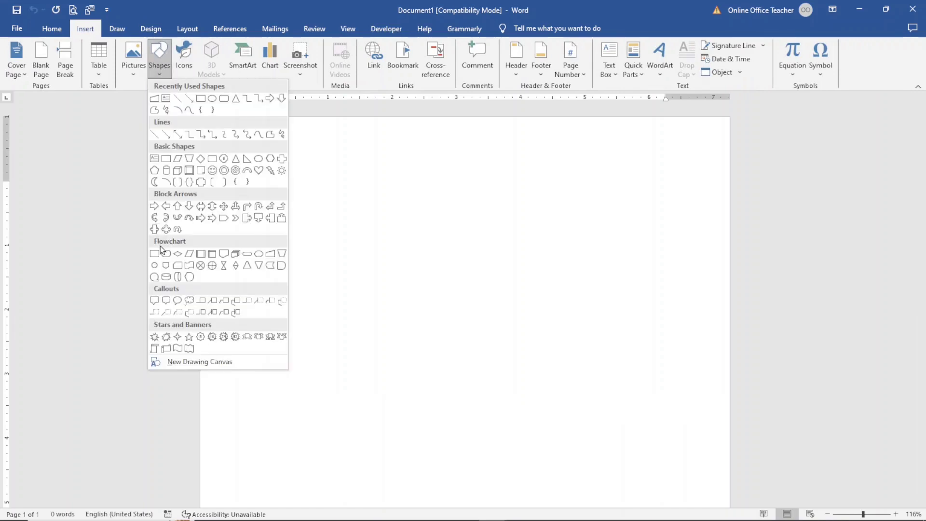
left_click(271, 256)
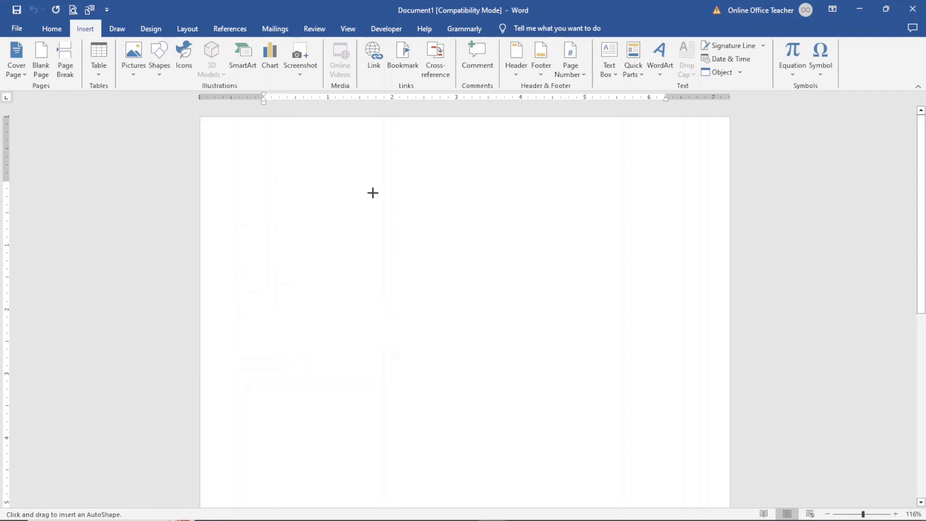
left_click_drag(388, 180, 448, 371)
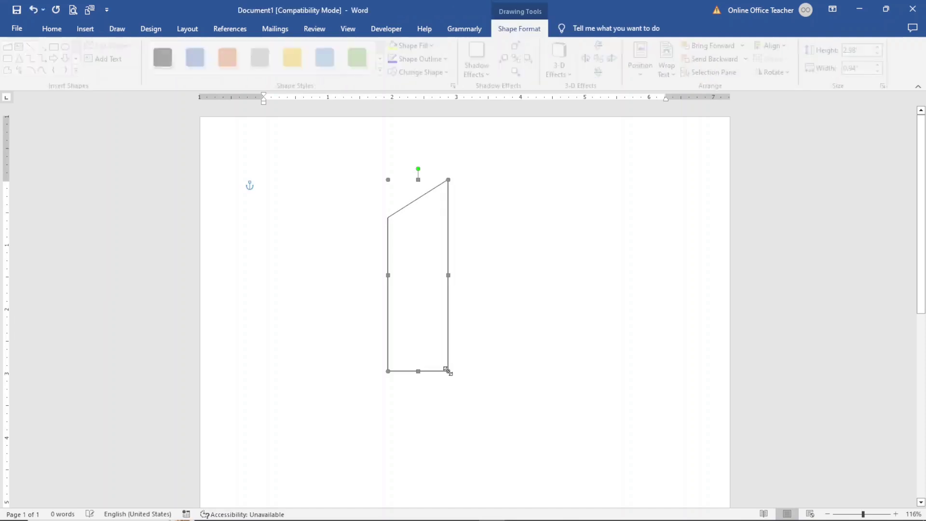
left_click(787, 73)
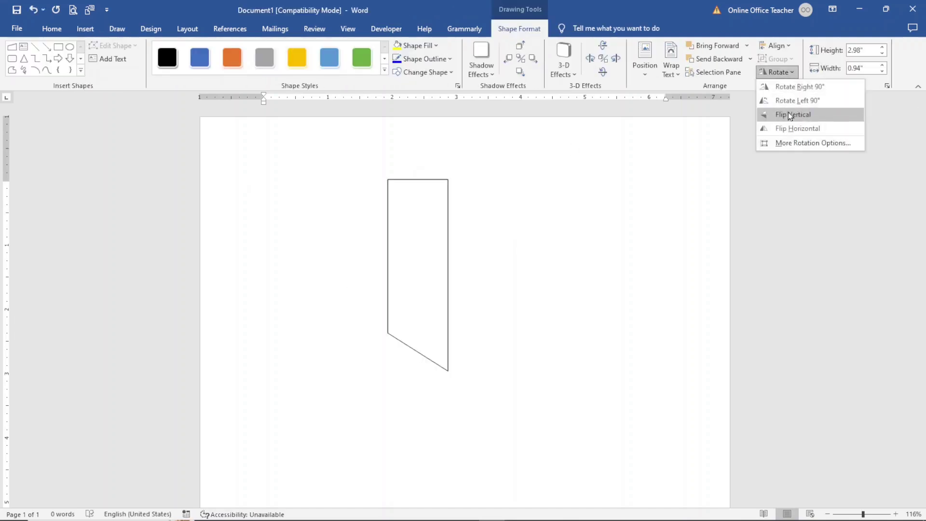
left_click(803, 104)
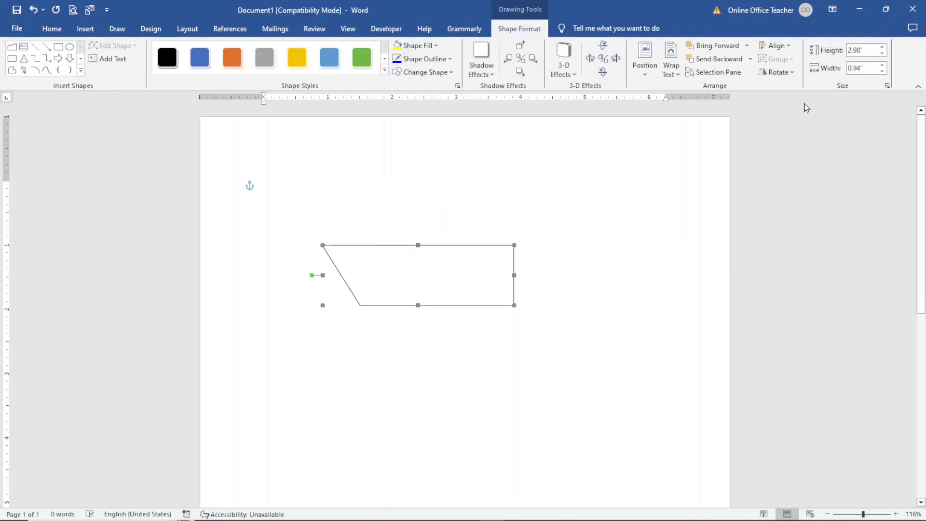
- Resize the shape to 2.28 by 0.73 inches and move it to the page's top-right corner
left_click_drag(318, 244, 367, 258)
left_click_drag(460, 276, 665, 141)
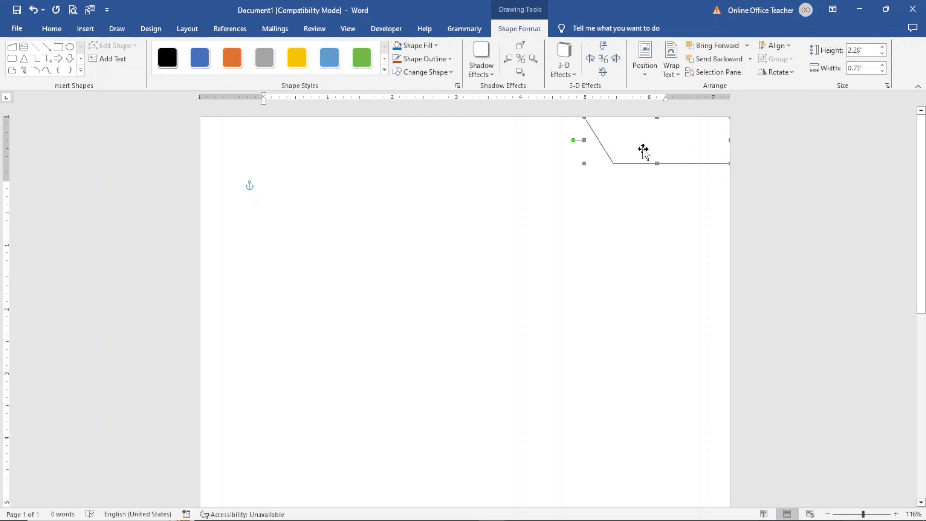
left_click(52, 28)
- Paste a copy of the angled shape, offset it slightly, and narrow its left and bottom edges
left_click(43, 58)
left_click(17, 53)
left_click_drag(661, 154, 649, 142)
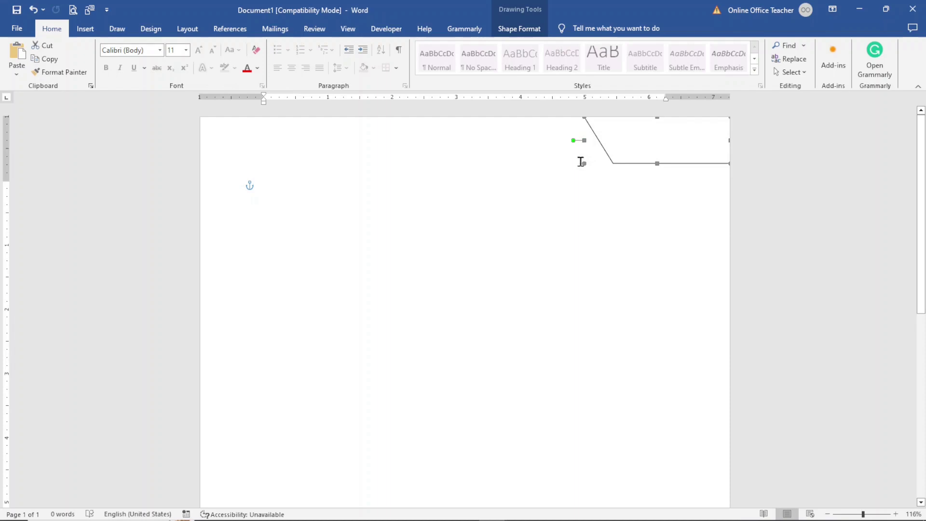
left_click_drag(587, 140, 607, 139)
left_click_drag(611, 138, 611, 139)
left_click_drag(668, 152, 668, 155)
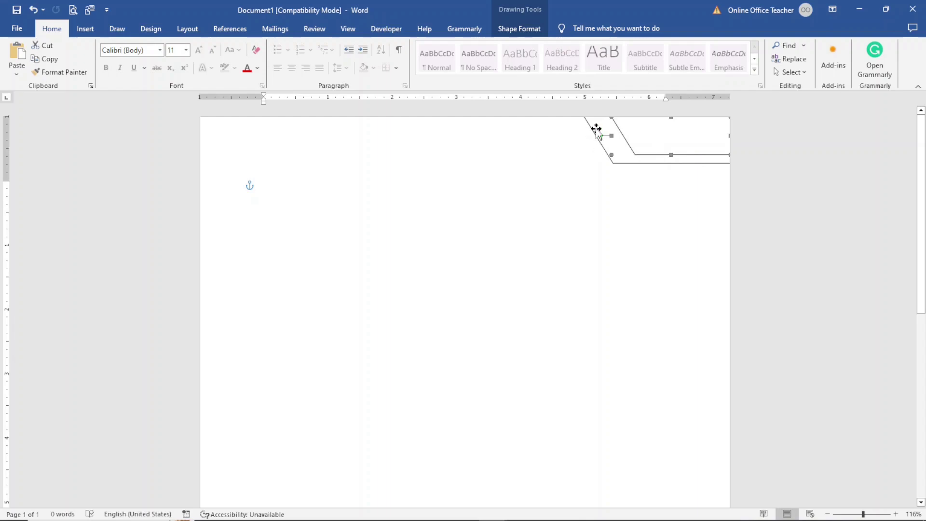
left_click(599, 133, "shift")
- Paste another copy of the angled shapes and drag it to the page's left side
left_click(52, 29)
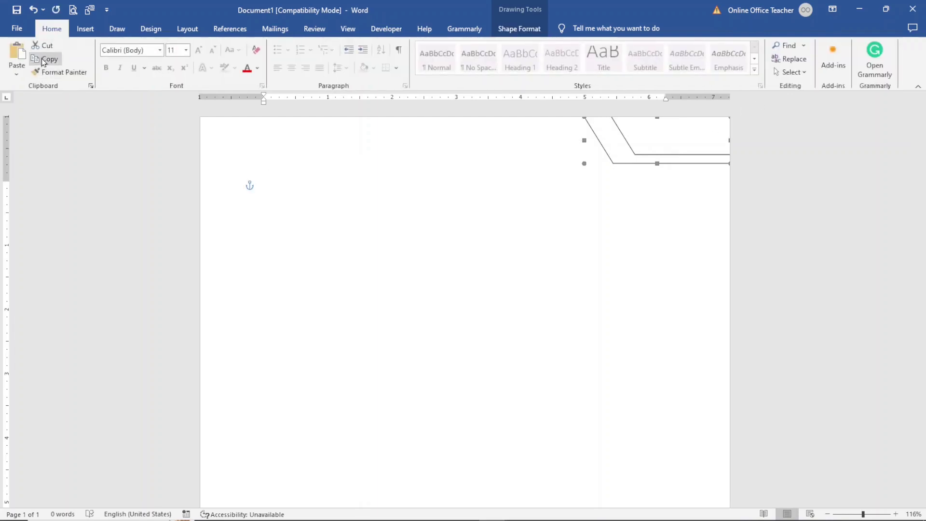
left_click(16, 67)
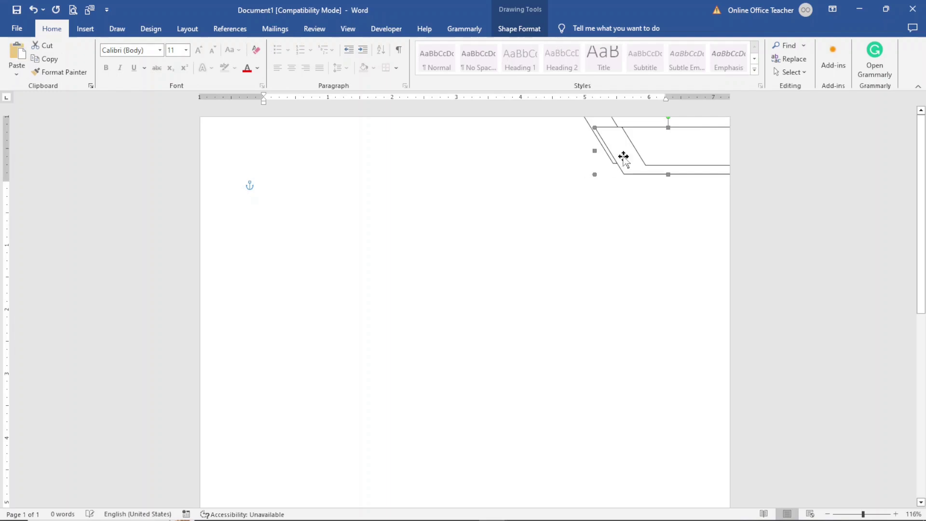
left_click_drag(675, 140, 285, 133)
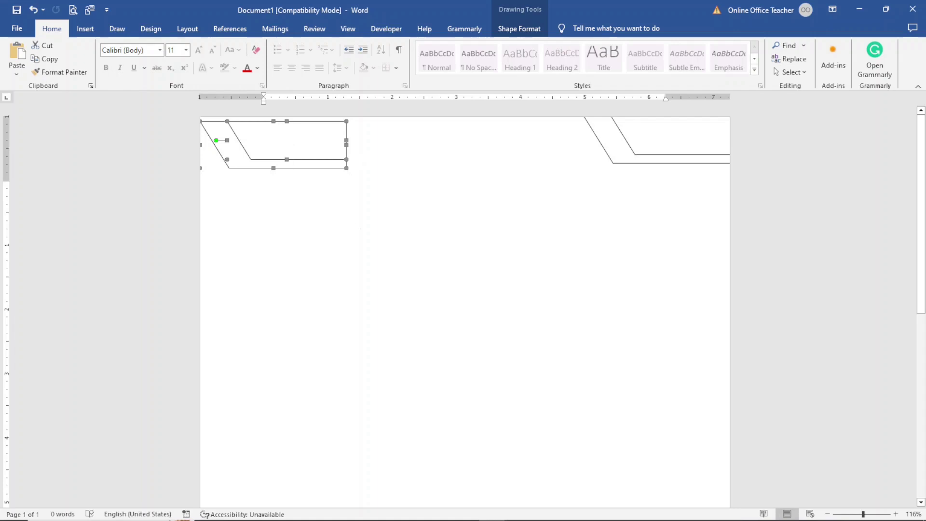
left_click(279, 202)
- Flip the larger left parallelogram horizontally and move it into the top-left corner
left_click(226, 146)
left_click(527, 33)
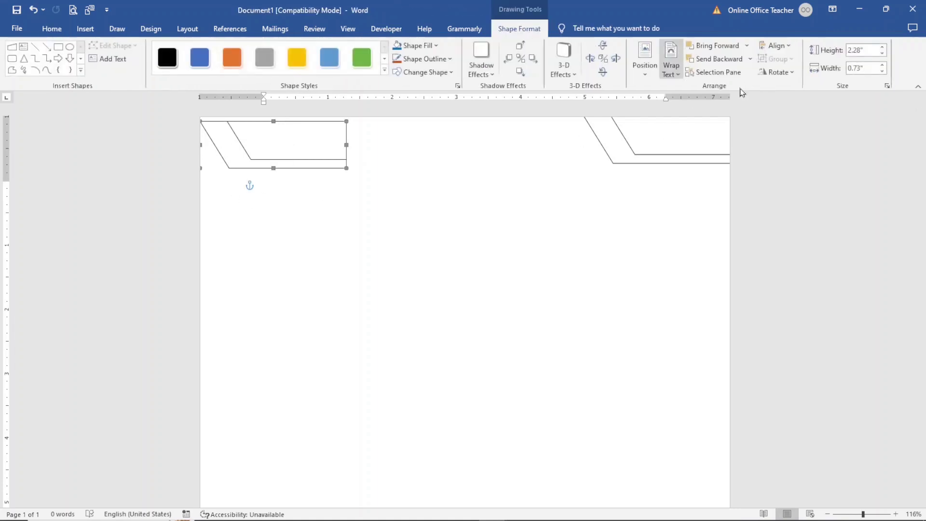
left_click(776, 72)
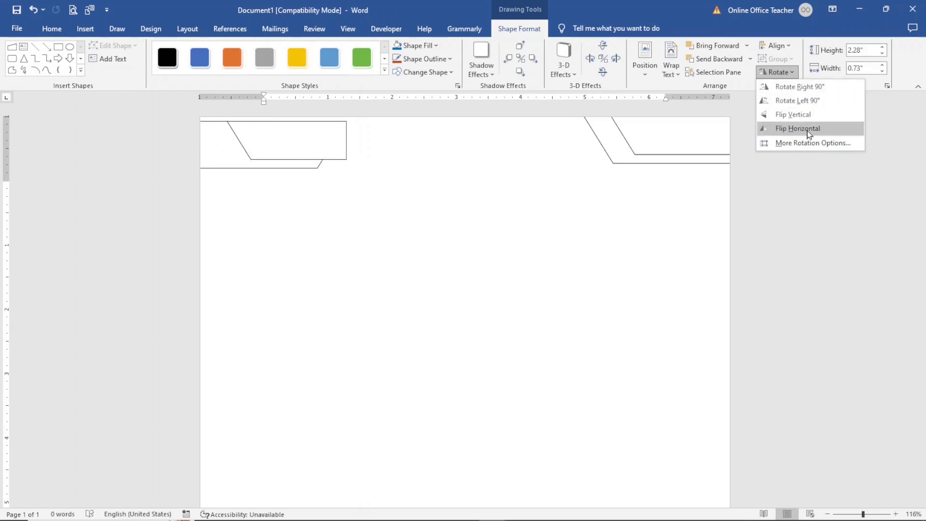
left_click(804, 129)
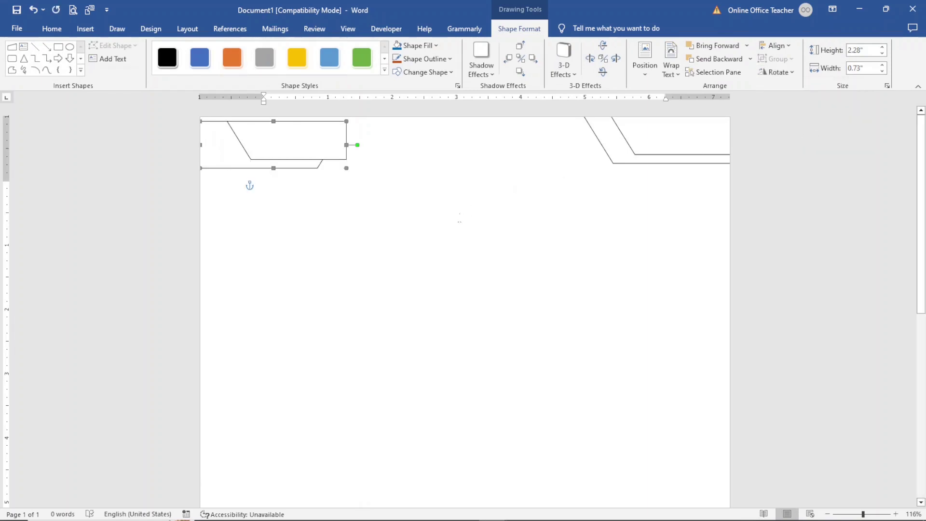
left_click_drag(210, 165, 226, 144)
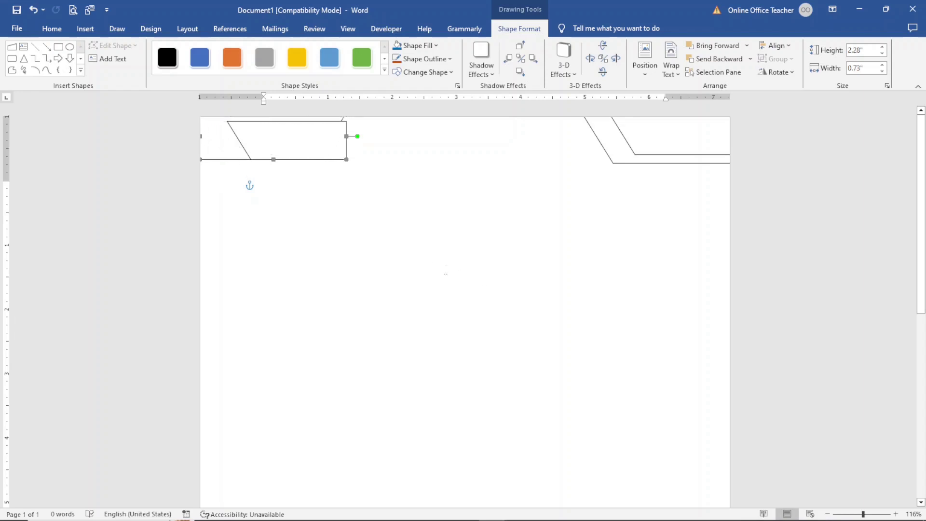
- Flip the smaller left parallelogram horizontally and align it to the page's left edge
left_click(262, 186)
left_click(265, 144)
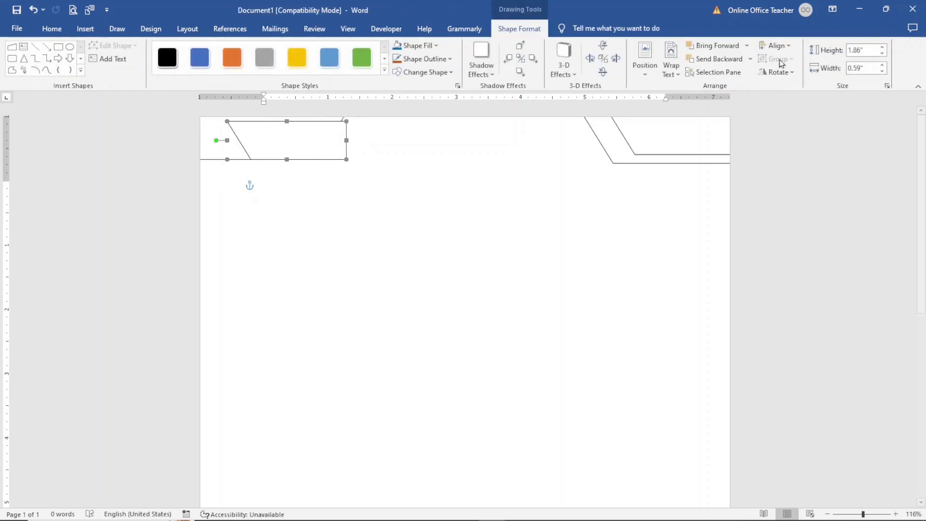
left_click(777, 72)
left_click(801, 127)
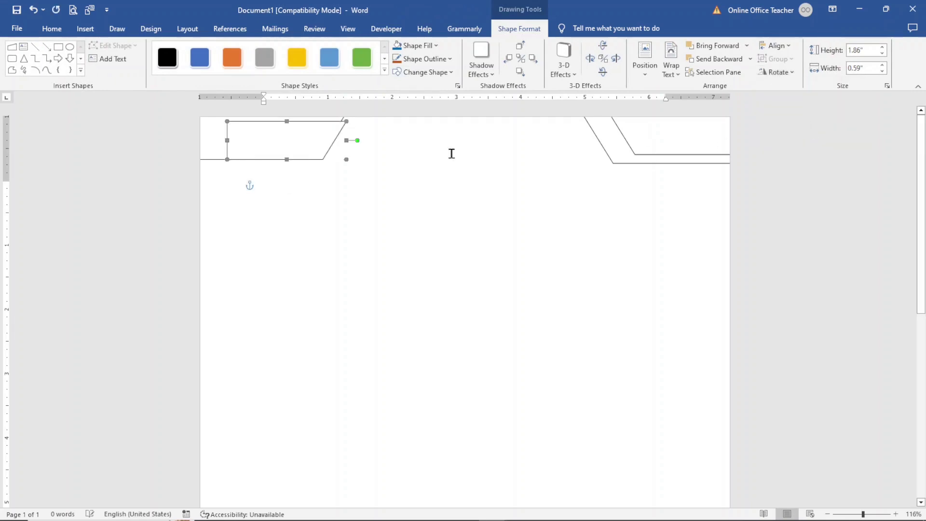
left_click_drag(273, 140, 245, 135)
left_click(248, 184)
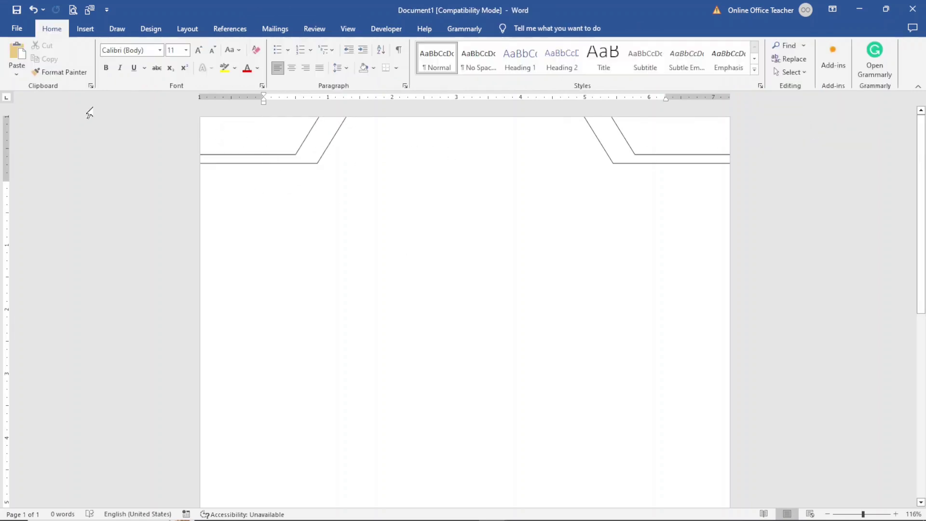
- Draw a thin rectangle across the full width of the page top
left_click(85, 29)
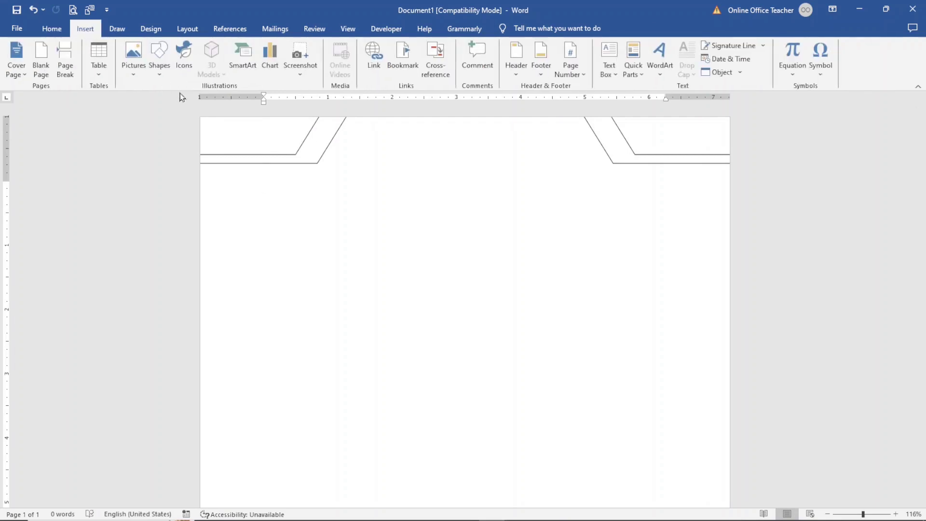
left_click(166, 67)
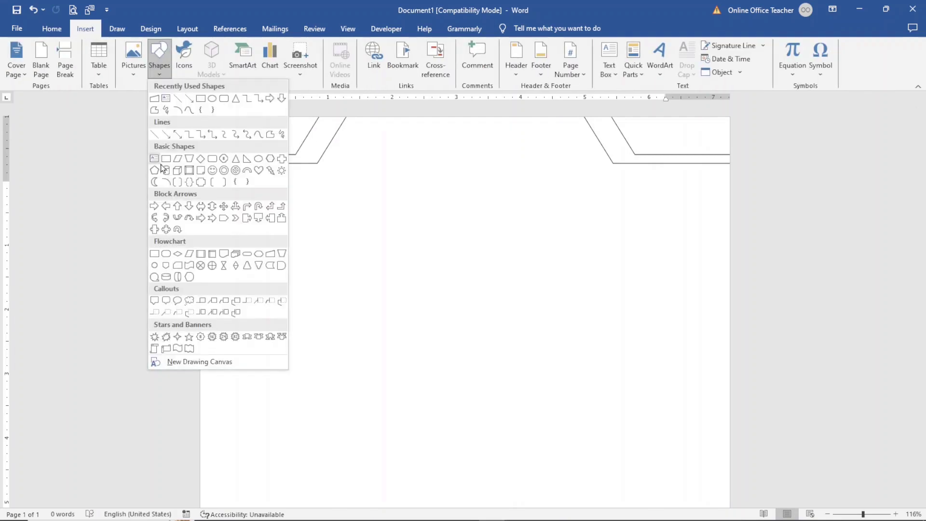
left_click(166, 170)
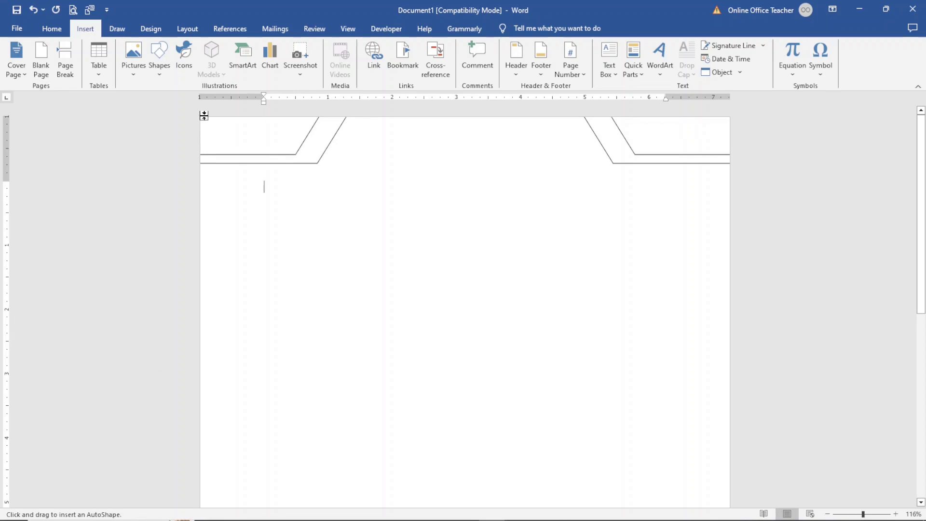
mouse_move(200, 118)
left_mouse_down()
mouse_move(615, 126)
mouse_move(728, 138)
left_mouse_up()
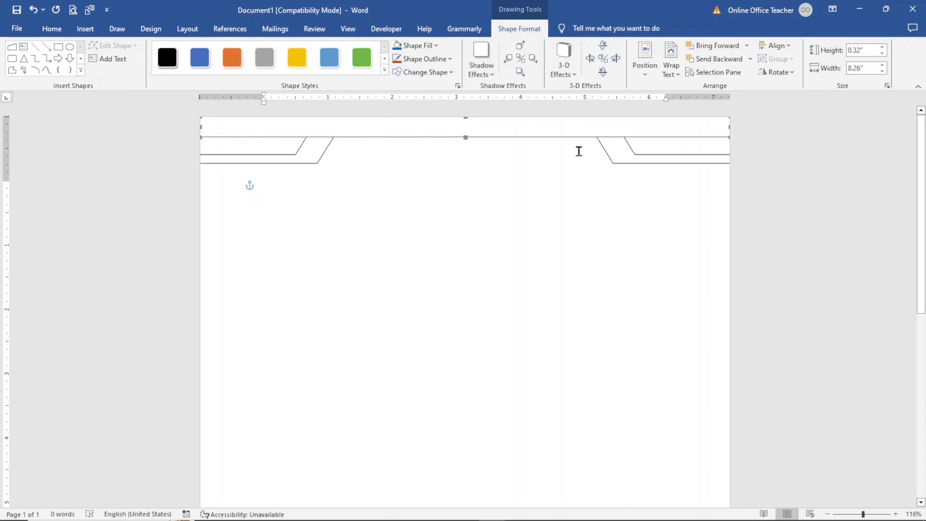
key("ctrl+z")
- Bring both the left and right angled shapes forward, in front of the rectangle
left_click(243, 150)
left_click(707, 49)
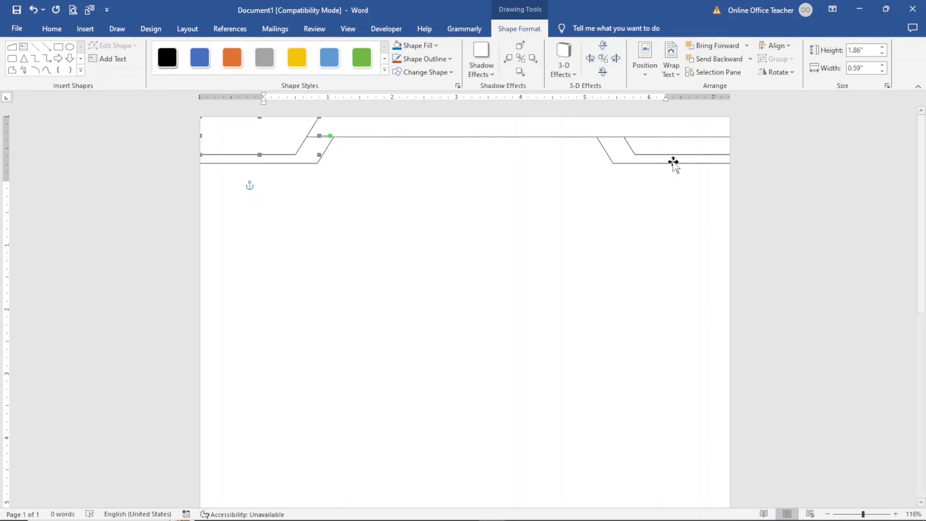
left_click(665, 152)
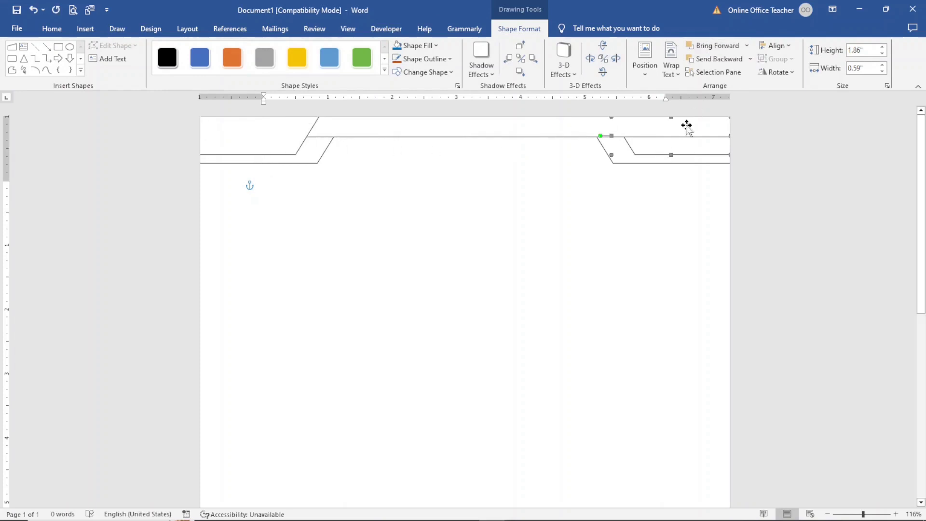
left_click(708, 45)
key("Escape")
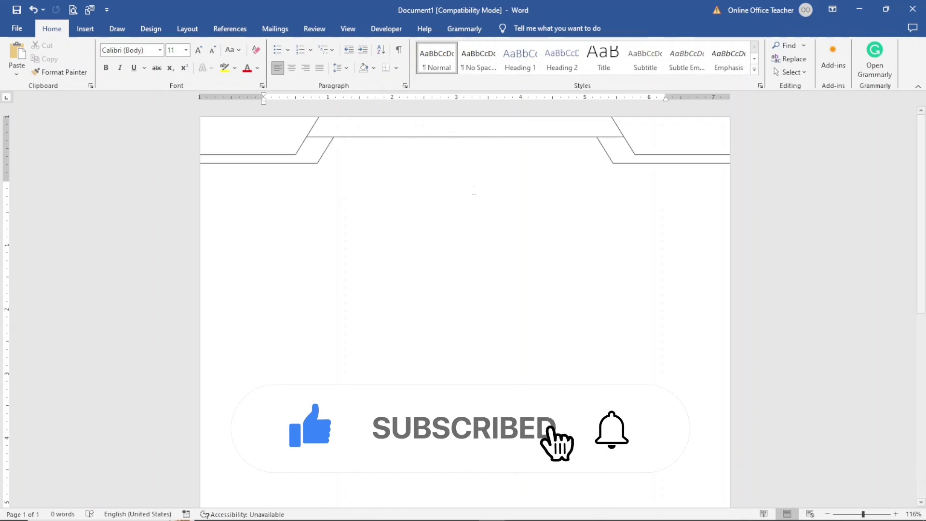
- Insert the logo-fashion picture from this computer below the header band
left_click(92, 32)
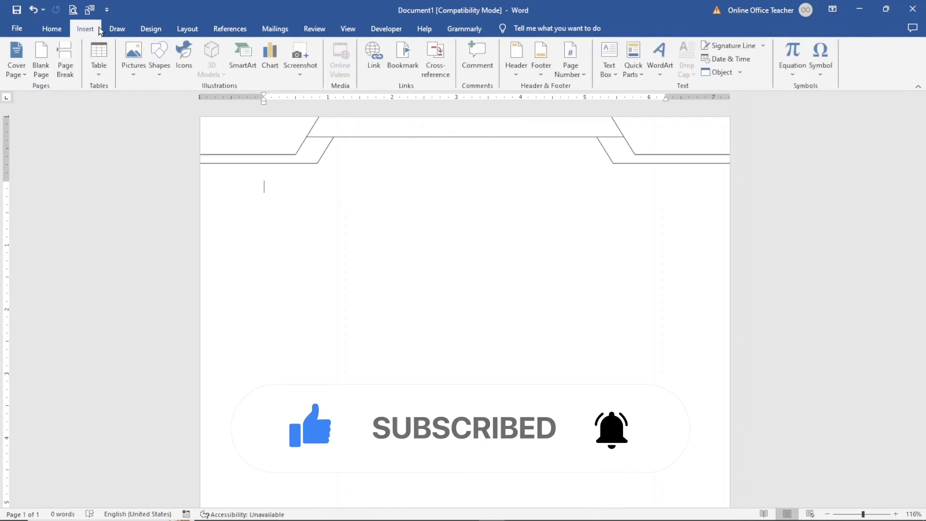
left_click(133, 57)
left_click(163, 104)
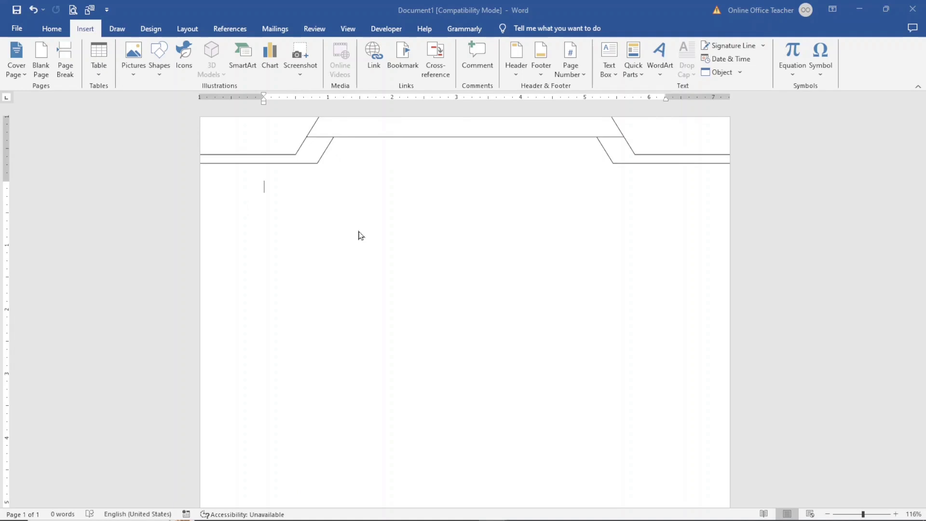
left_click(143, 224)
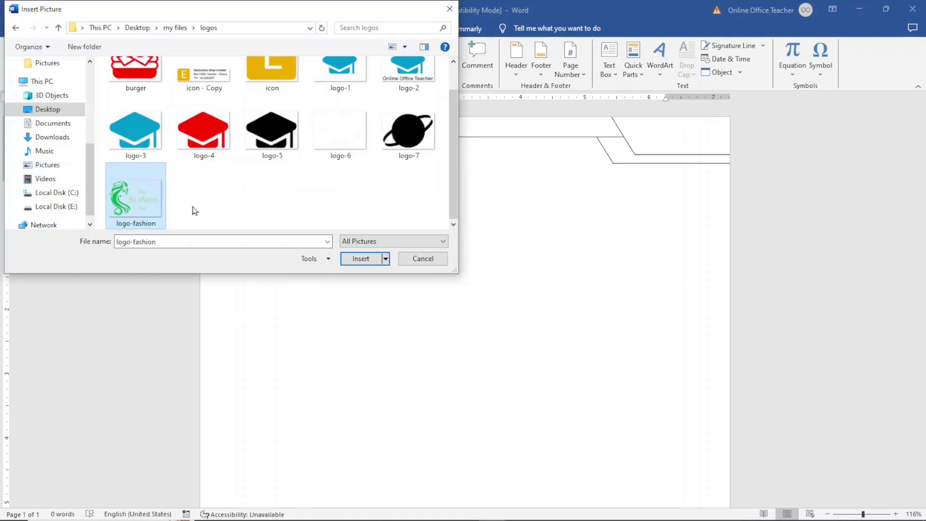
left_click(353, 260)
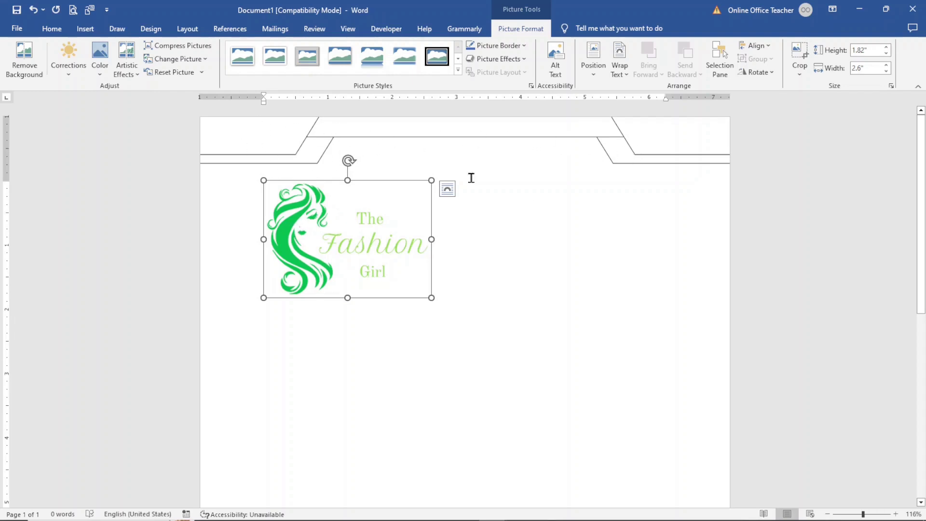
- Fill both angled corner shapes light green and remove their outlines
left_click(252, 135)
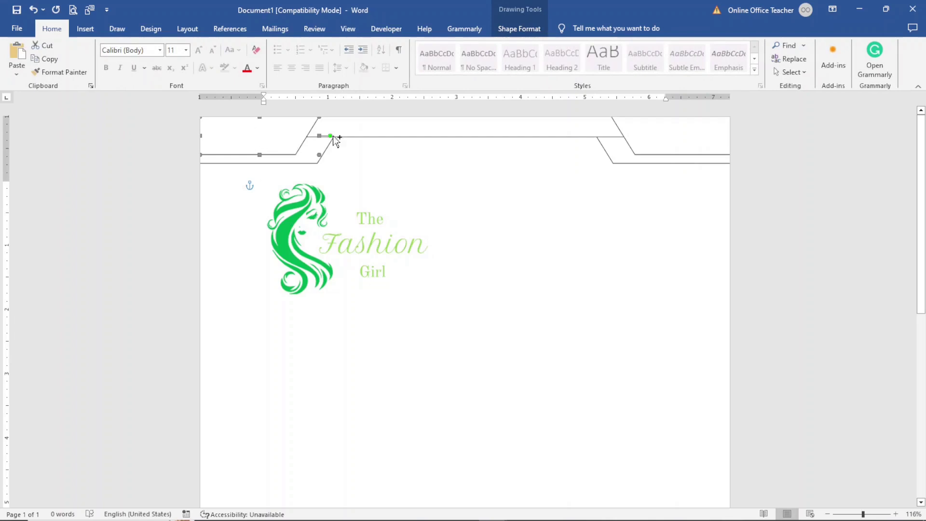
left_click(671, 137, "shift")
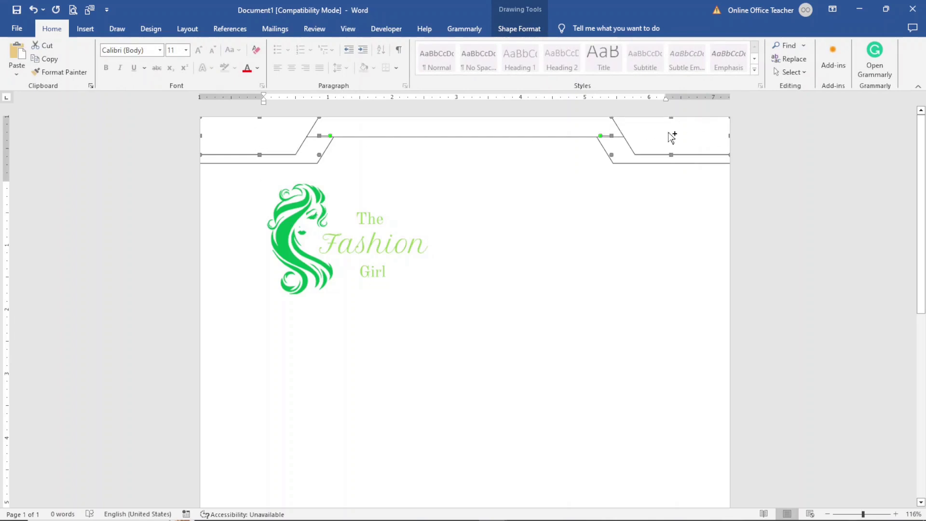
left_click(525, 30)
left_click(427, 48)
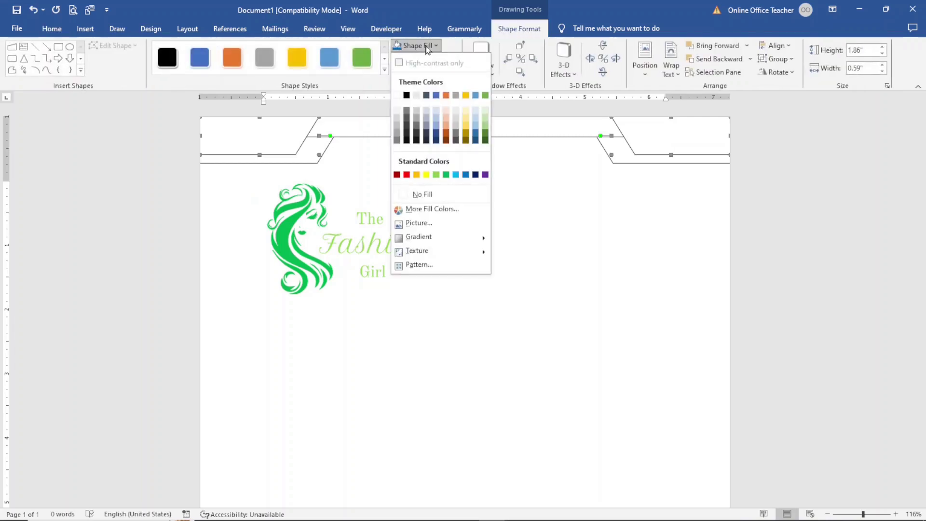
left_click(435, 175)
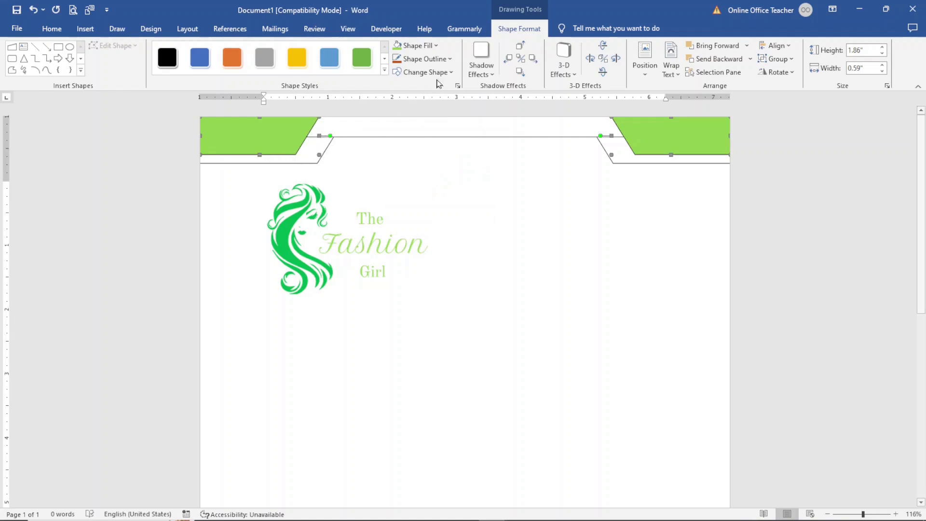
left_click(449, 59)
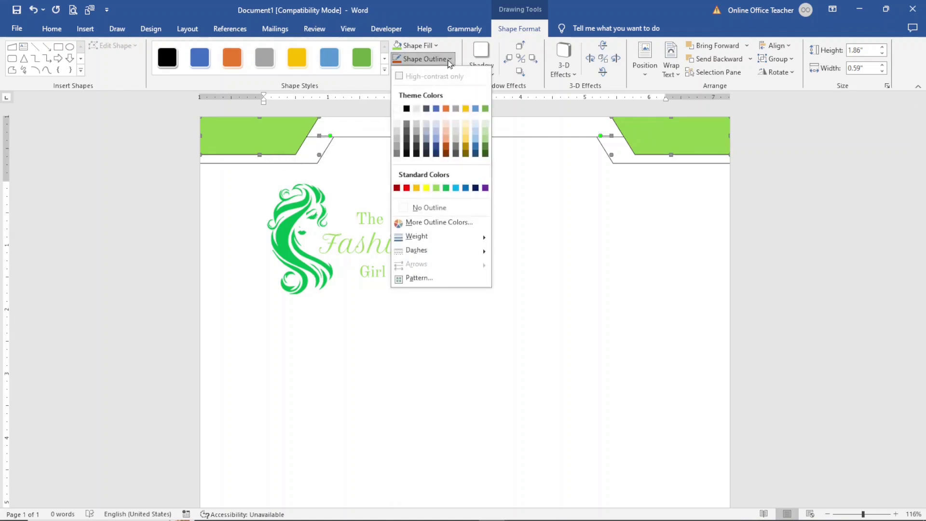
left_click(416, 207)
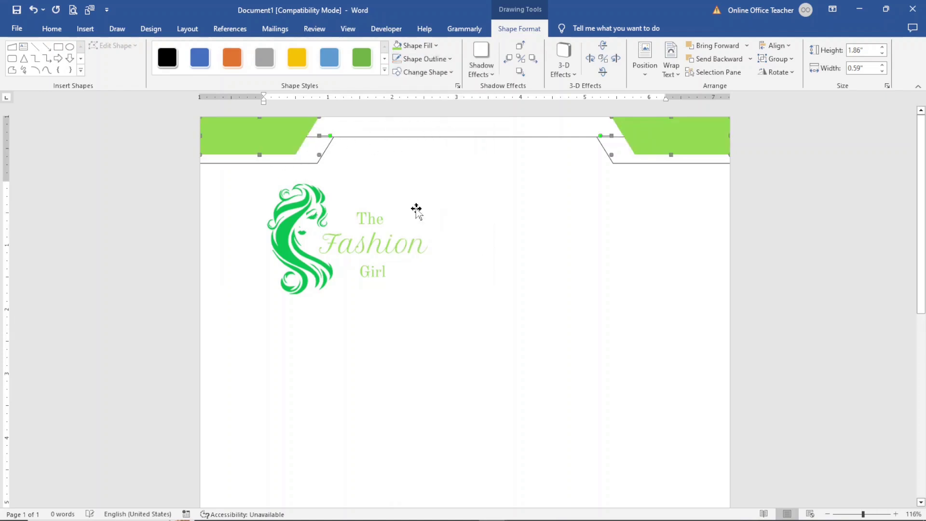
- Fill the center header band a darker green with no outline
left_click(434, 137)
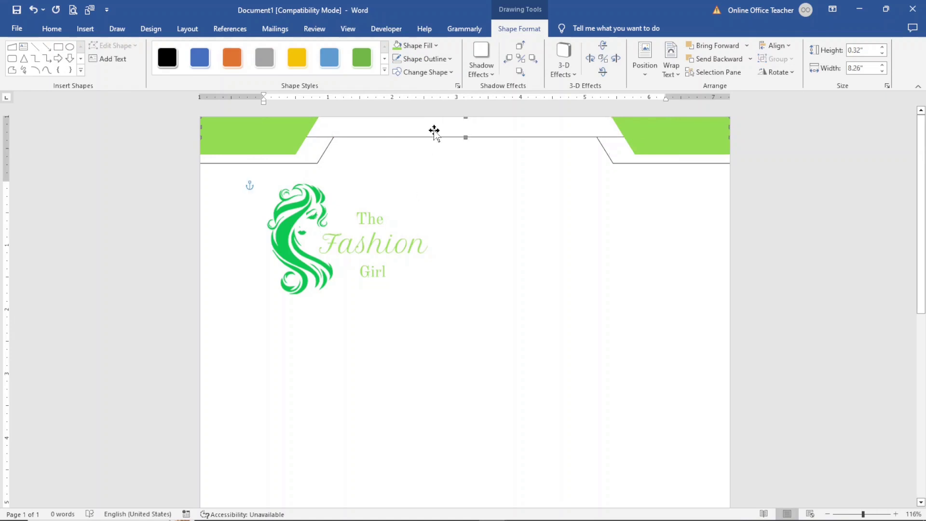
left_click(428, 47)
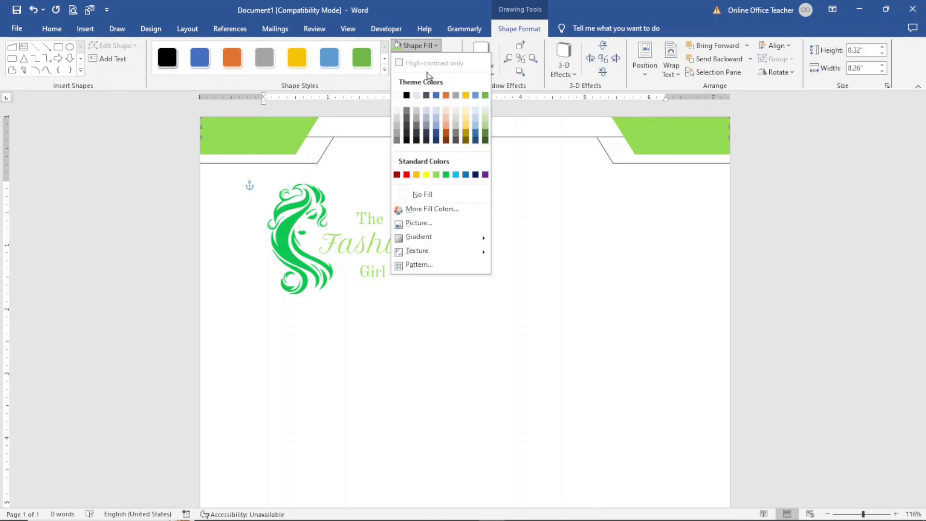
left_click(446, 174)
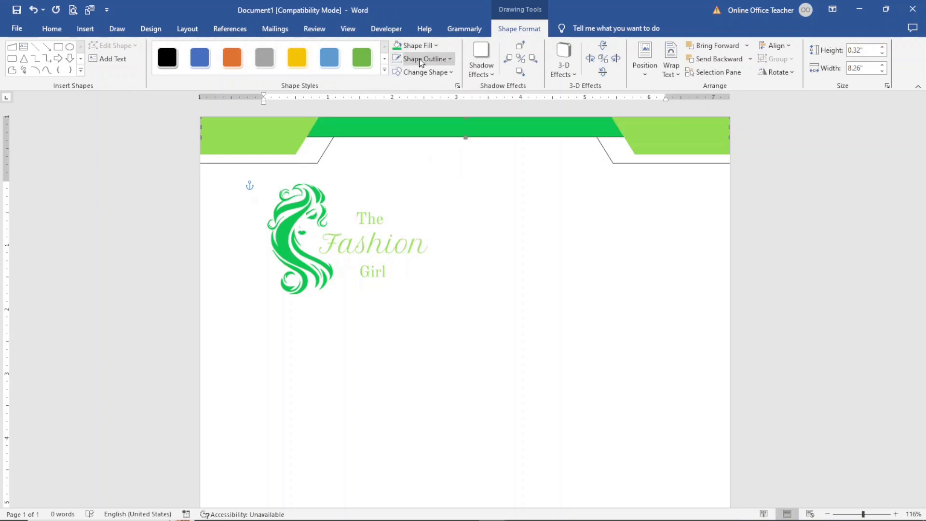
left_click(396, 65)
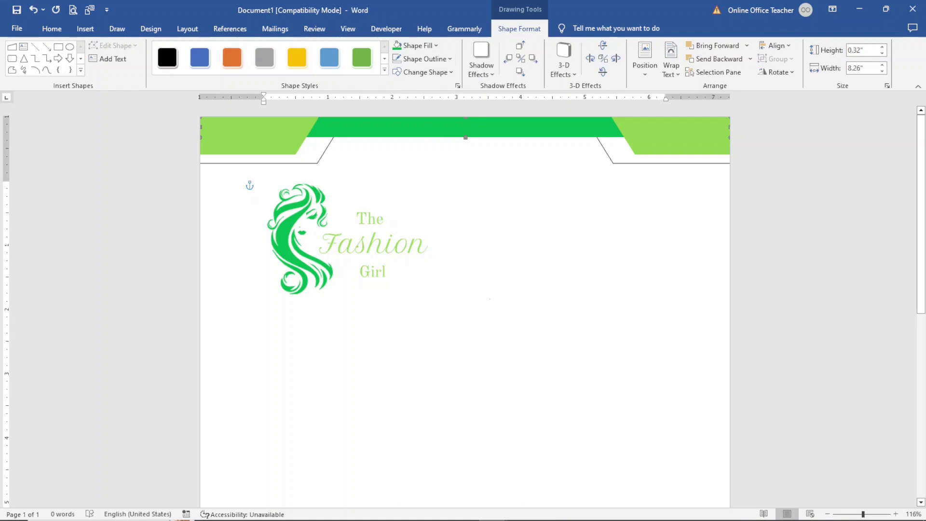
left_click(311, 160)
left_click(626, 162, "shift")
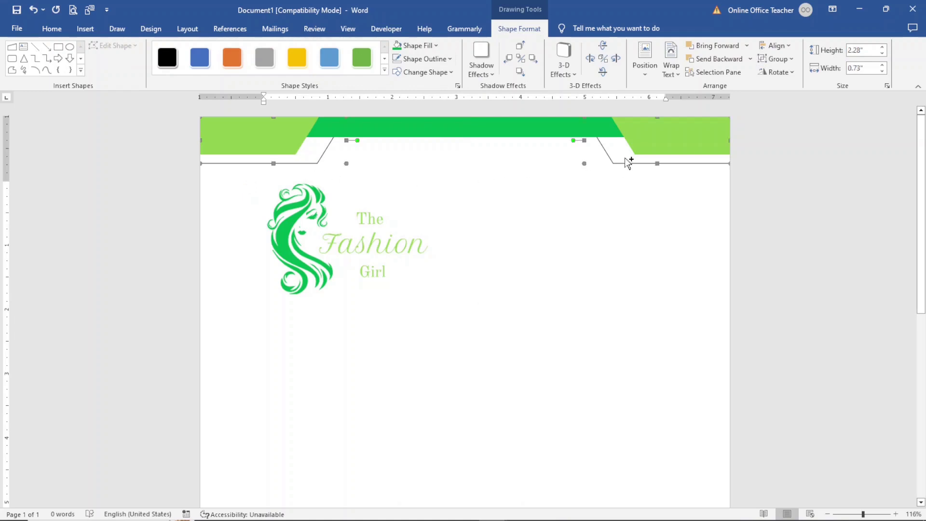
- Fill the two lower offset angled strips light grey and remove their outlines
left_click(436, 46)
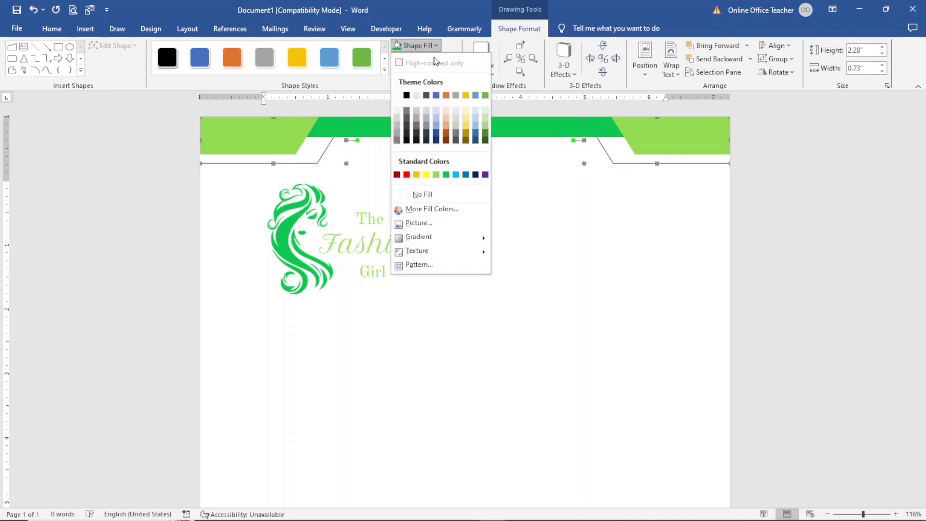
left_click(396, 112)
left_click(426, 50)
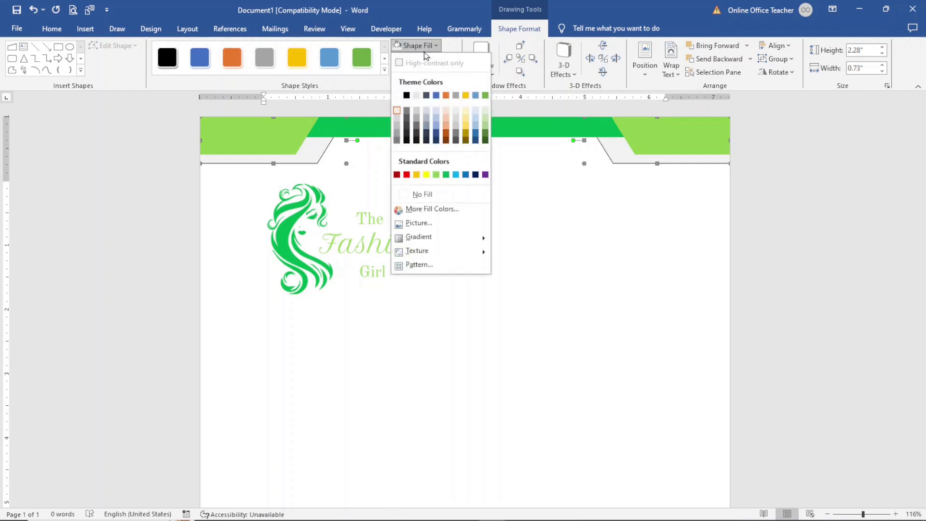
left_click(397, 119)
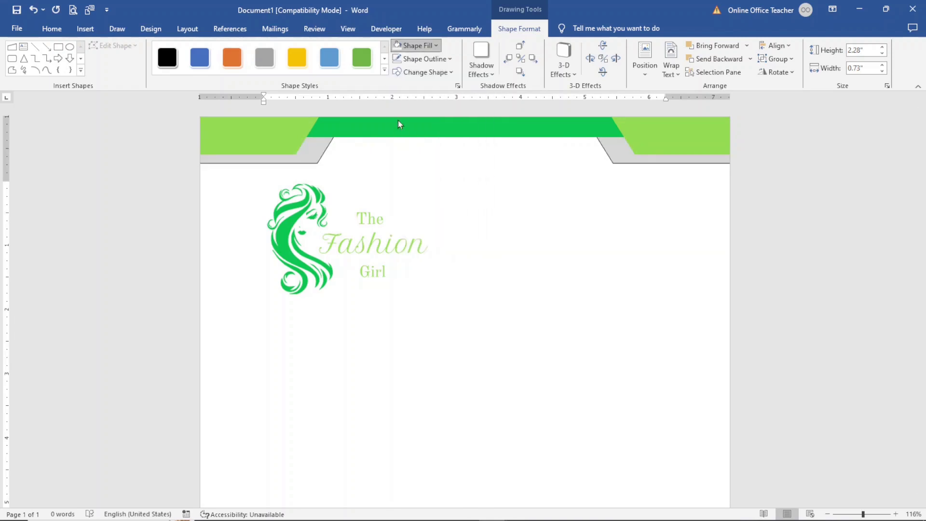
left_click(397, 59)
left_click(431, 292)
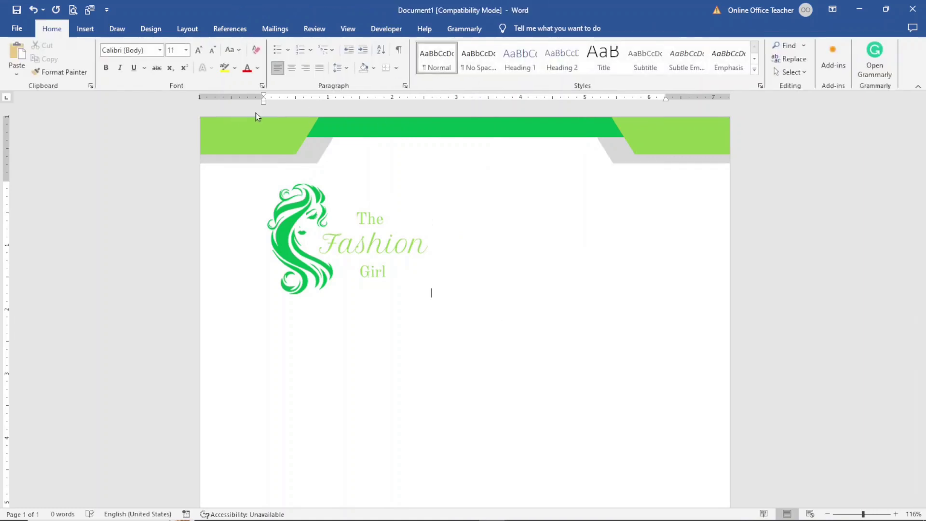
scroll(433, 458, "down", 8)
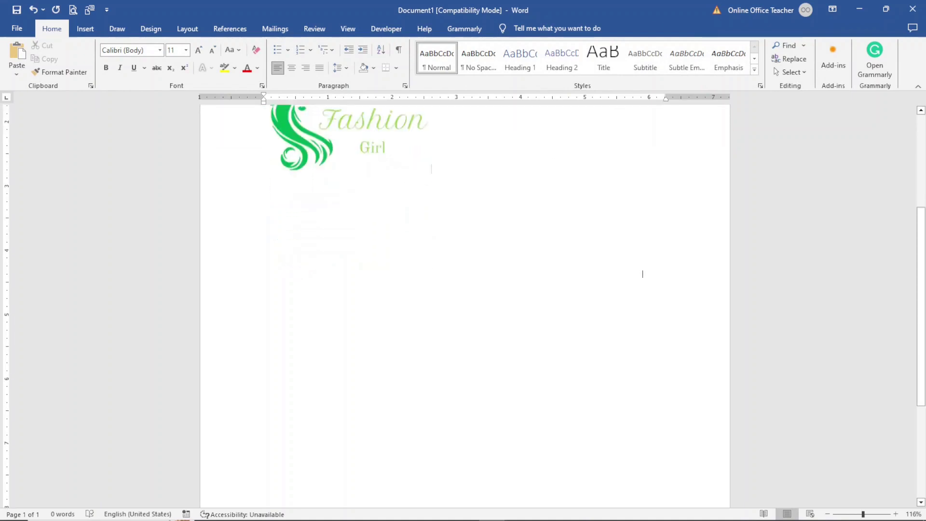
scroll(486, 469, "up", 8)
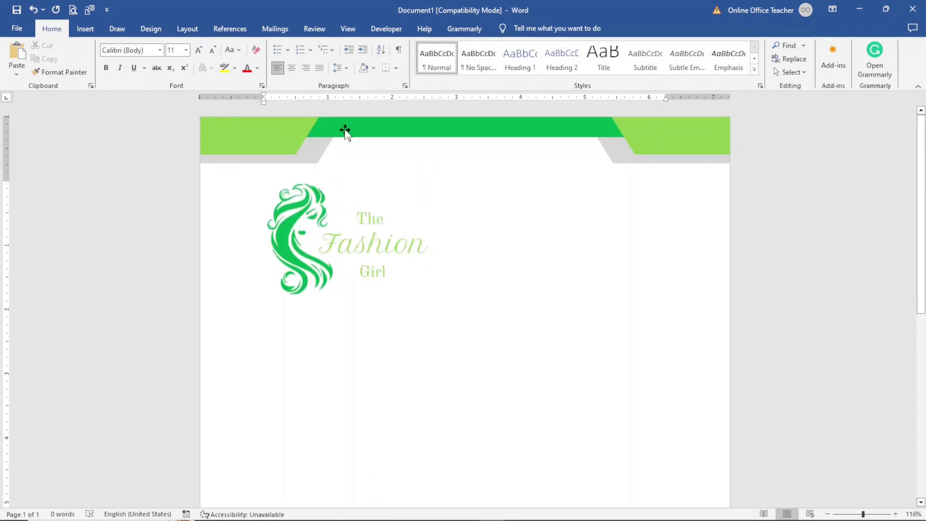
- Copy the light green, grey and dark green header shapes and place the duplicate along the page bottom
left_click(251, 128)
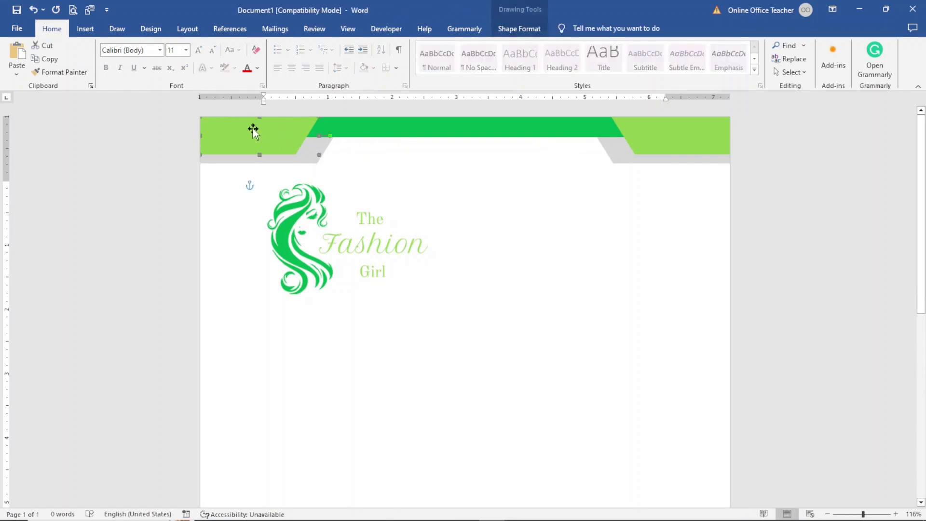
left_click(305, 162, "shift")
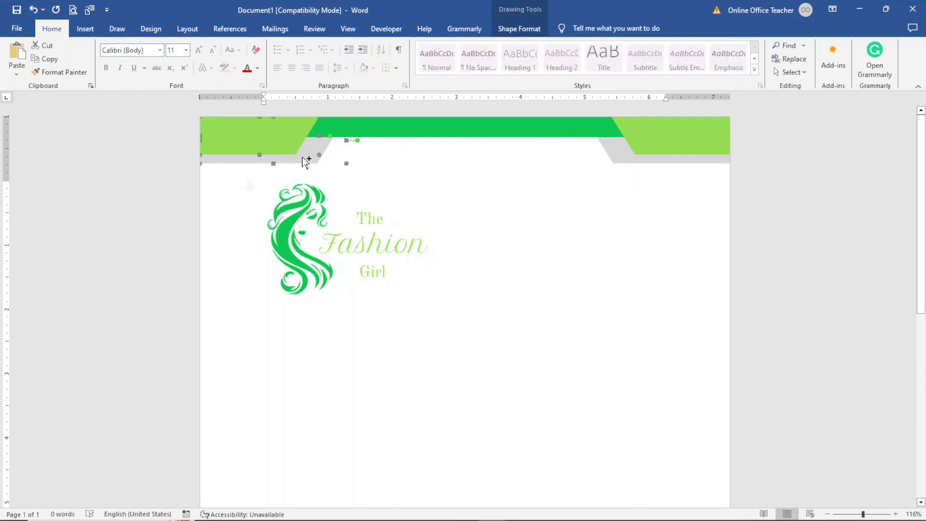
left_click(400, 133, "shift")
left_click(46, 59)
left_click(17, 63)
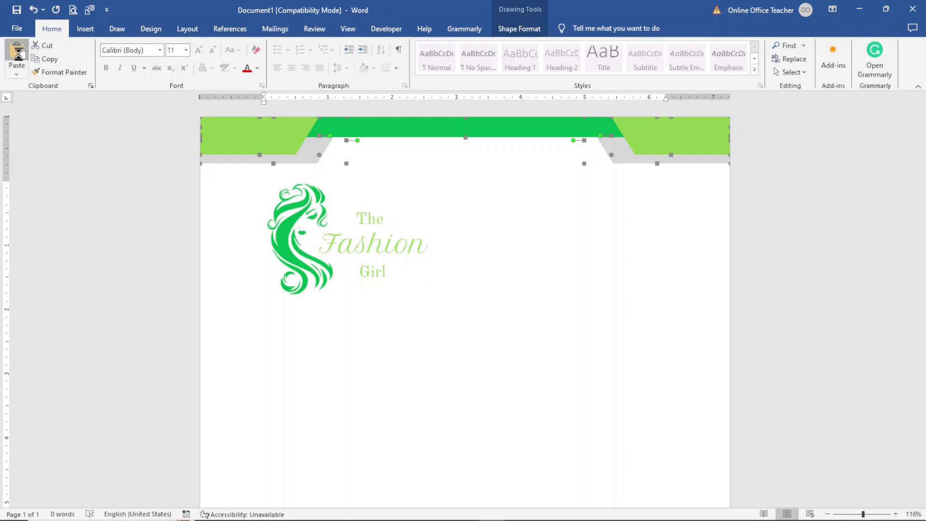
left_click_drag(434, 134, 426, 338)
scroll(465, 290, "down", 3)
scroll(465, 289, "down", 1)
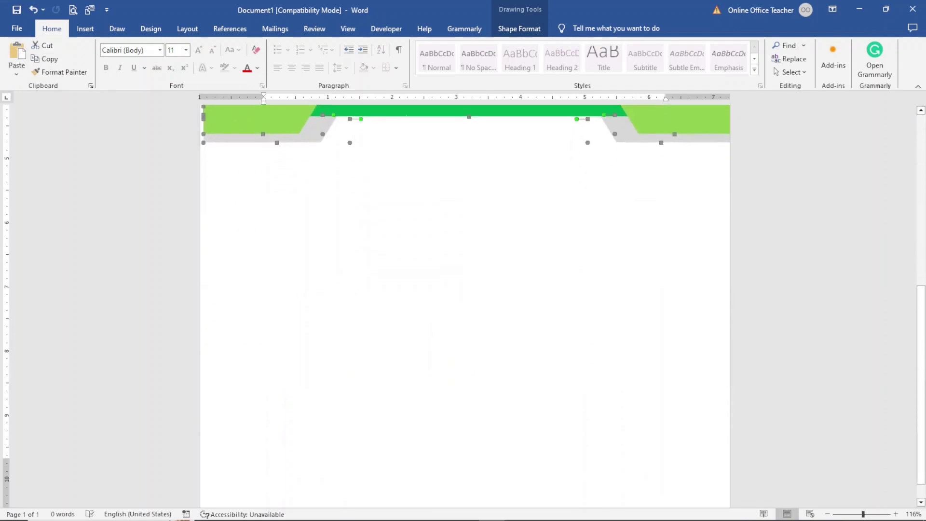
left_click_drag(415, 107, 445, 460)
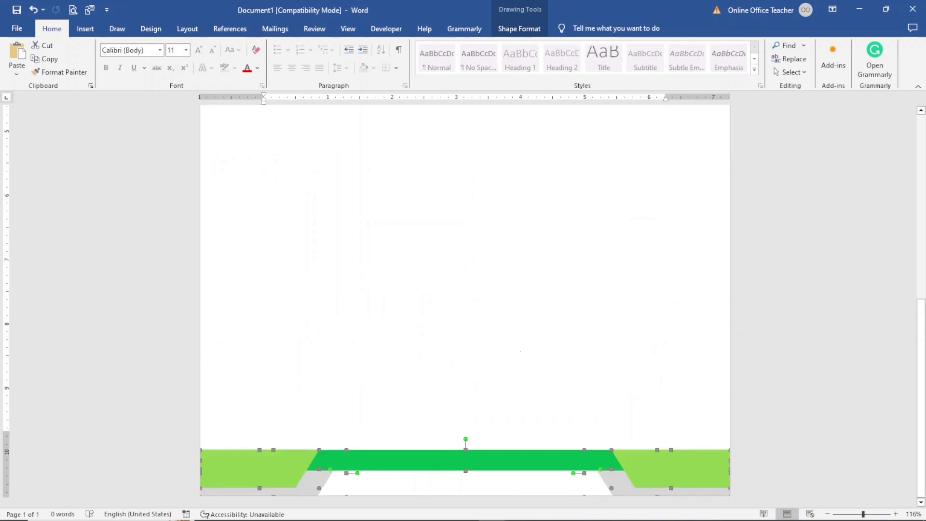
left_click(428, 223)
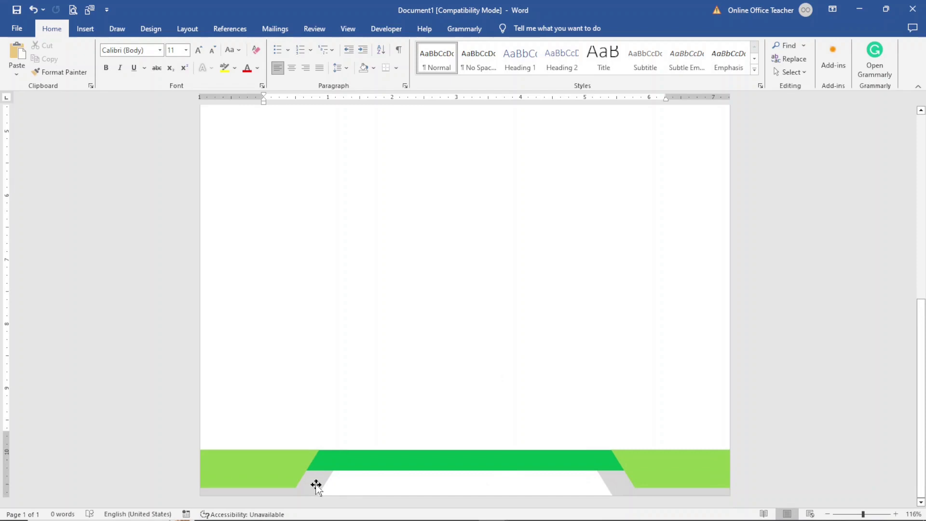
- Flip the grey footer shape and the left green footer shape vertically
left_click(316, 485)
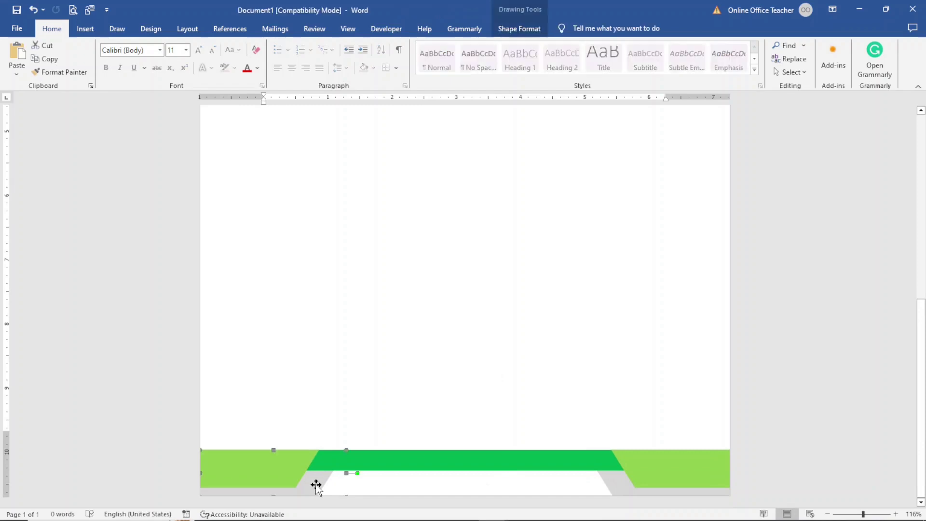
left_click(517, 29)
left_click(776, 71)
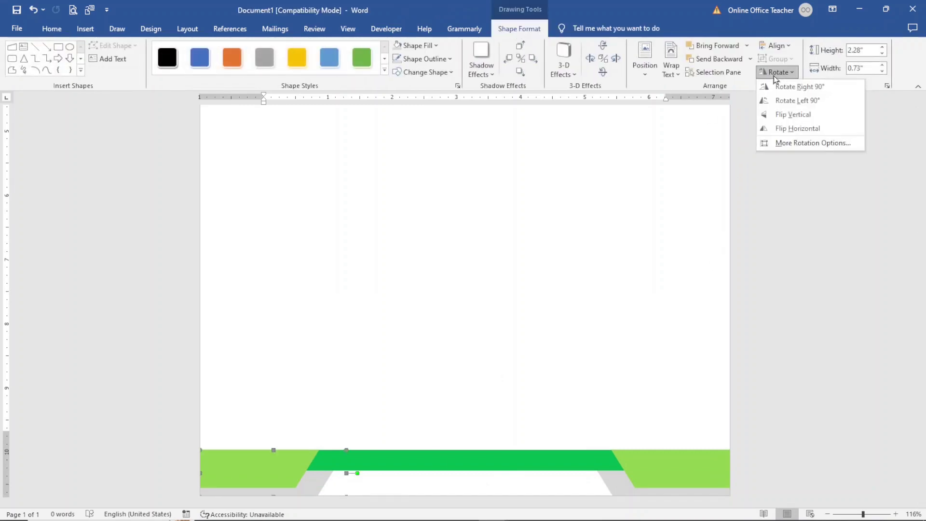
left_click(799, 115)
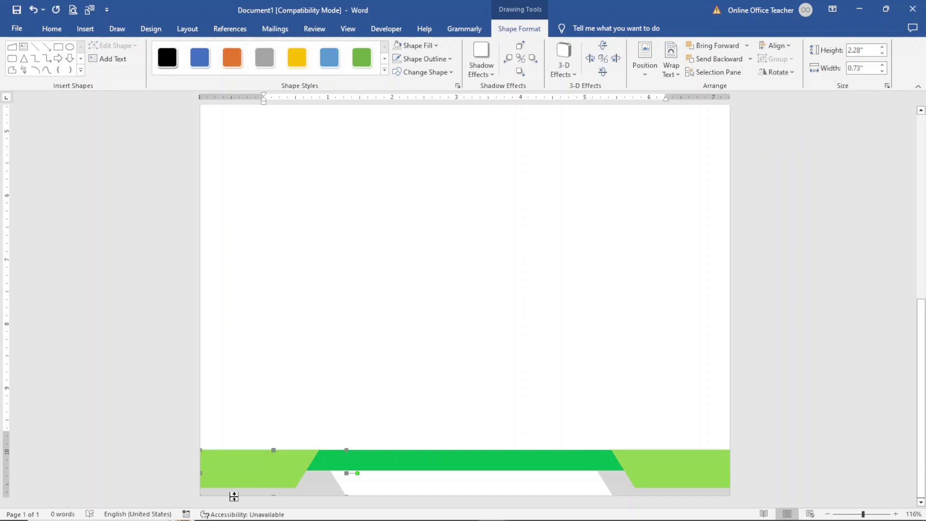
left_click(229, 476)
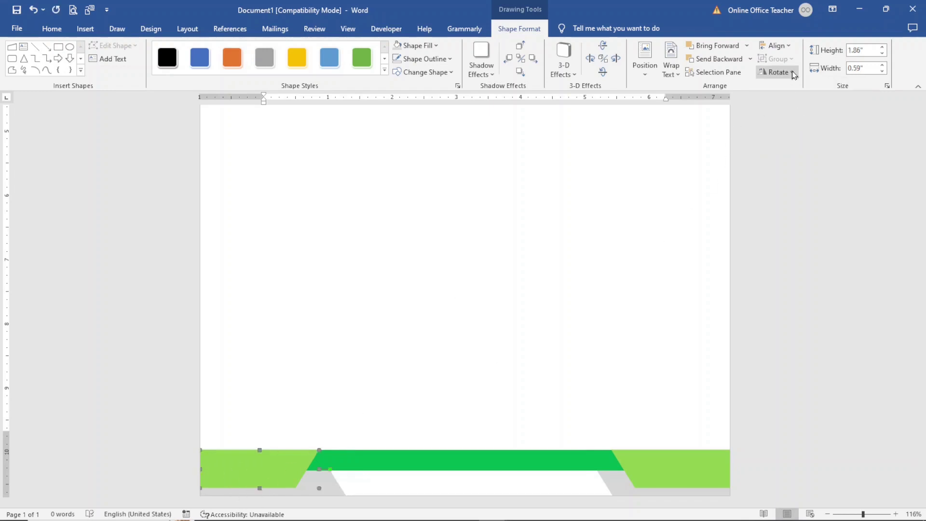
left_click(774, 72)
left_click(787, 116)
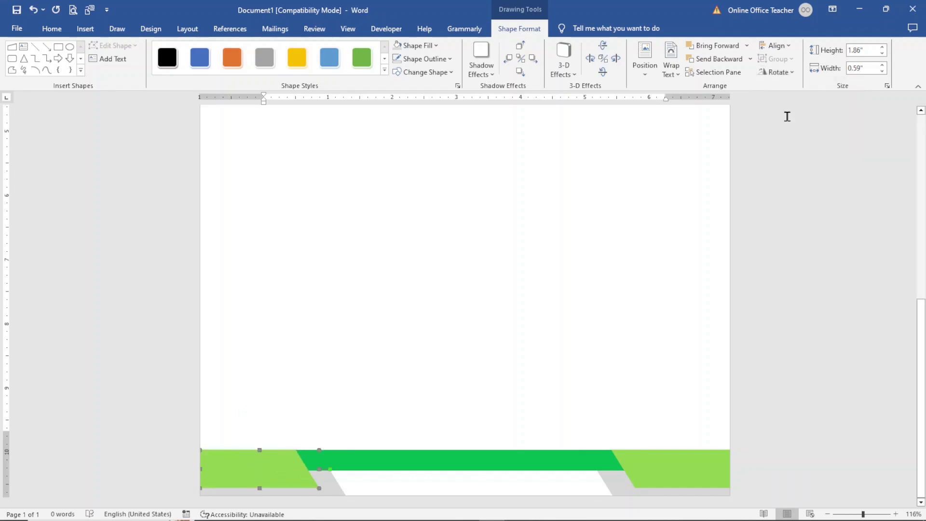
- Flip the right green footer shape vertically, then horizontally
left_click(616, 488)
left_click(774, 72)
left_click(787, 116)
left_click(693, 465)
left_click(774, 72)
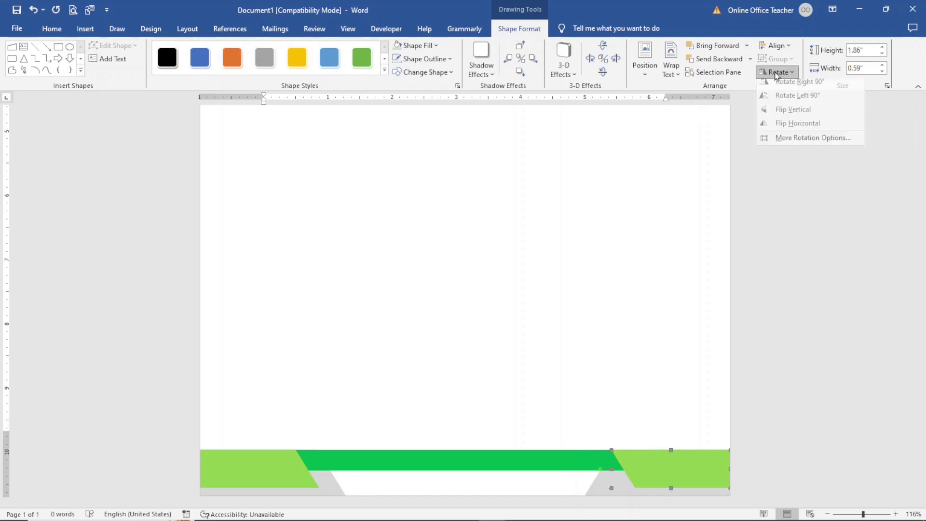
left_click(791, 128)
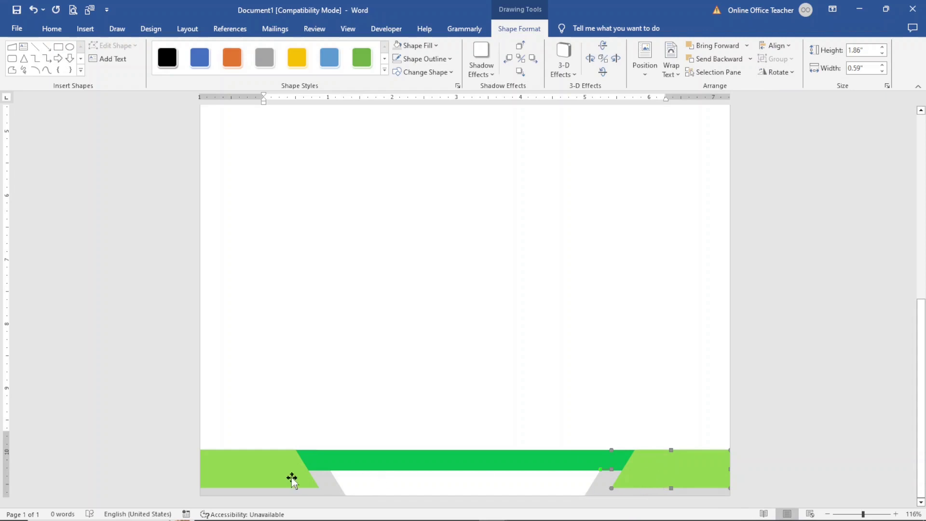
left_click(264, 473, "shift")
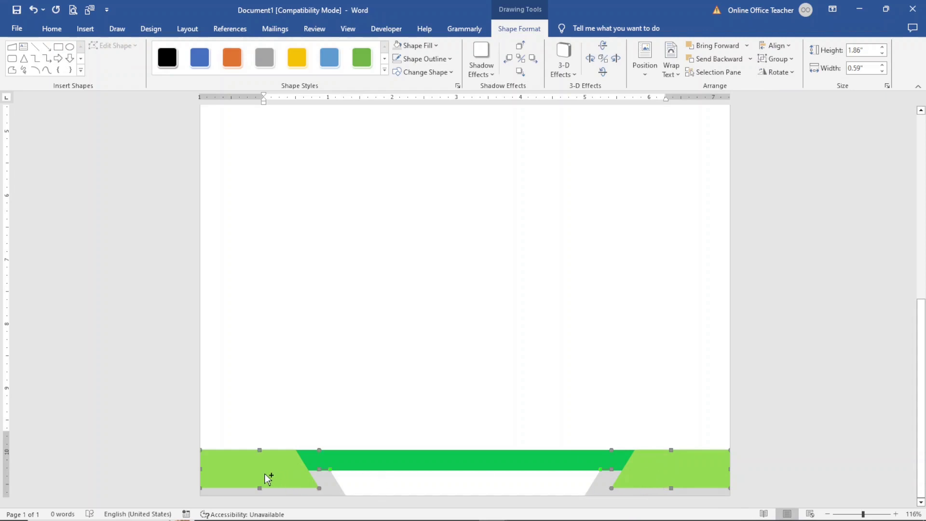
- Nudge the two side footer shapes and the long green bar down to the page bottom
key("Down")
key("Down")
key("Down")
key("Down")
key("Down")
key("Down")
key("Down")
key("Down")
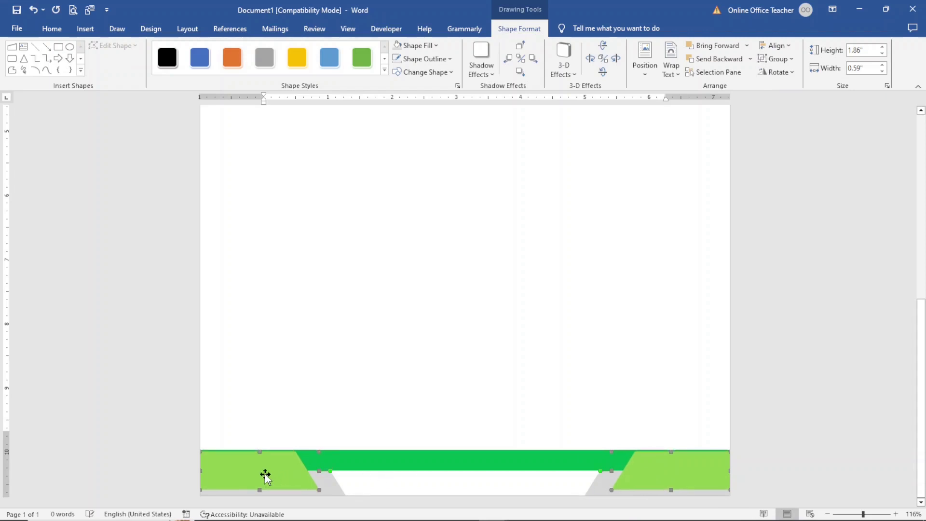
key("Down")
key("Down")
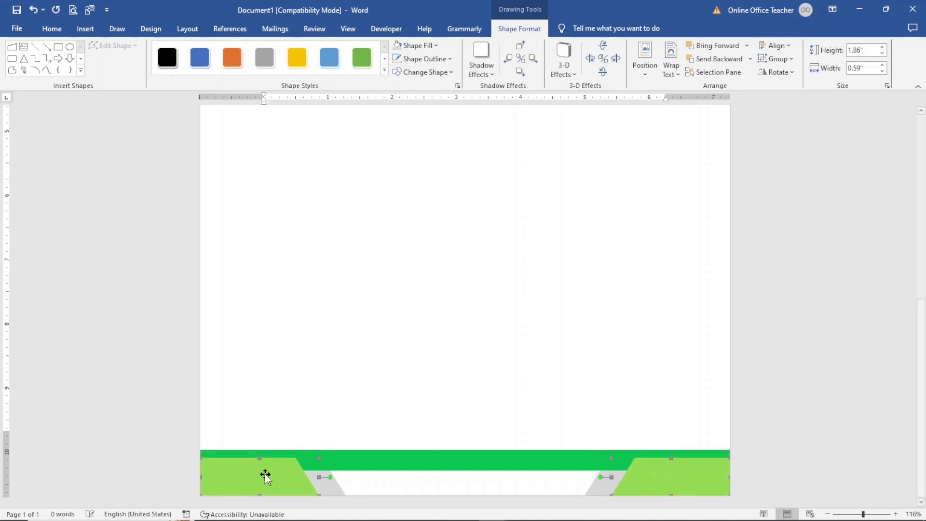
left_click(426, 463)
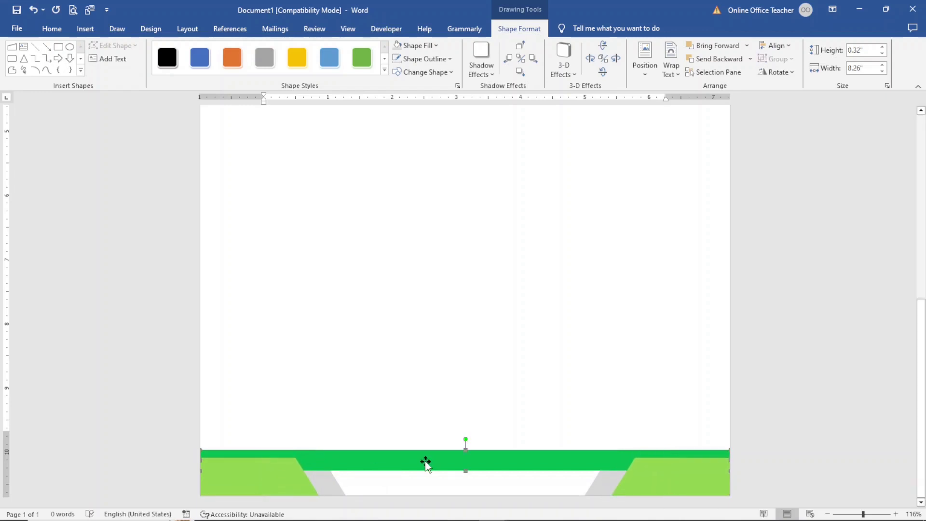
key("Down")
key("Down")
key("Down")
key("Down")
key("Down")
key("Down")
key("Down")
key("Down")
key("Down")
key("Down")
key("Down")
key("Down")
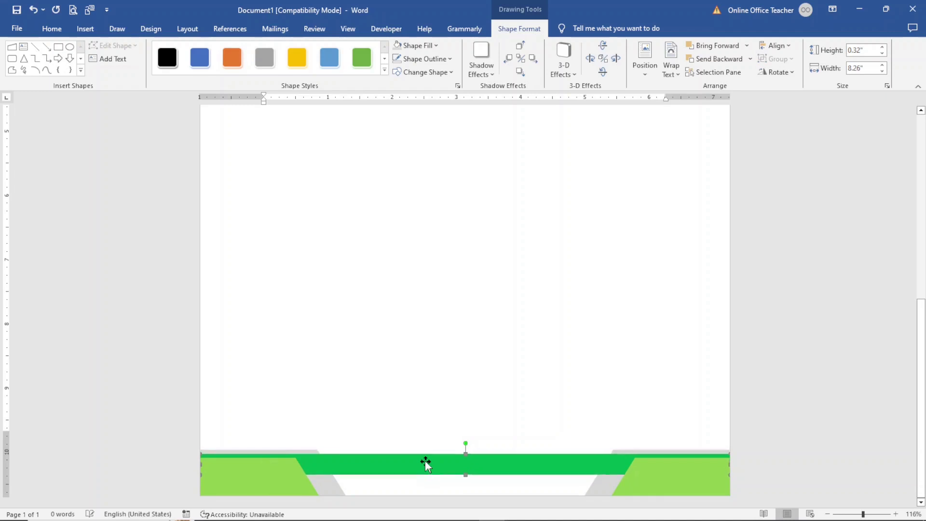
key("Down")
key("Down")
key("Down")
key("Down")
key("Down")
key("Down")
key("Down")
key("Down")
key("Down")
key("Down")
key("Down")
key("Down")
key("Down")
key("Down")
key("Down")
key("Down")
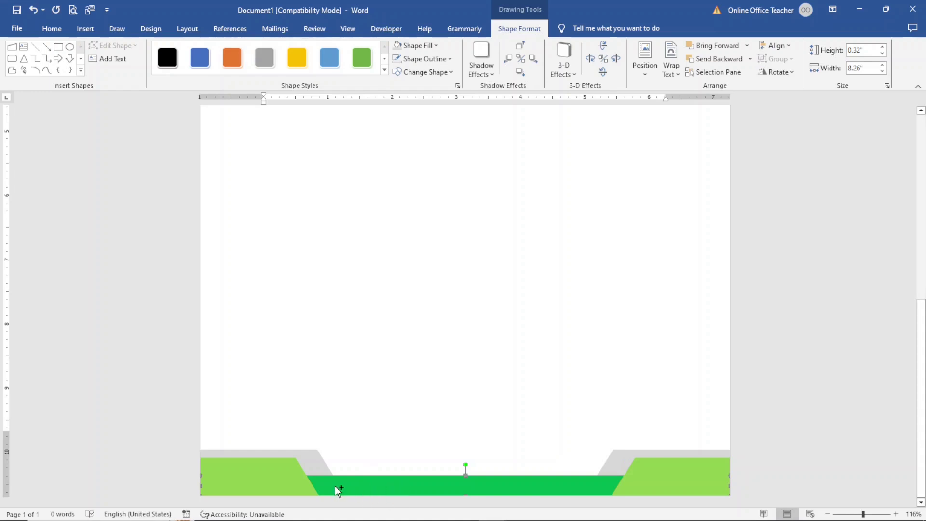
left_click(265, 480, "shift")
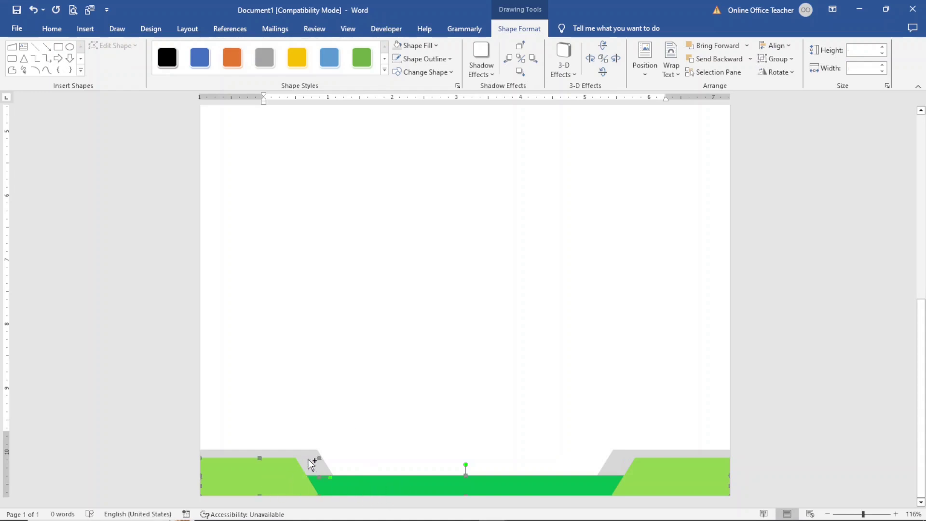
left_click(660, 486, "shift")
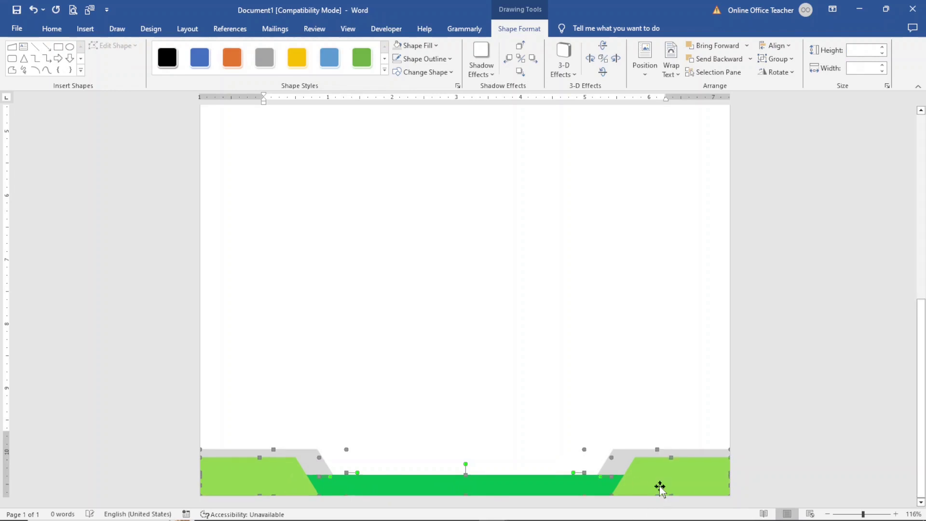
key("Up")
key("Up")
key("Up")
key("Up")
key("Up")
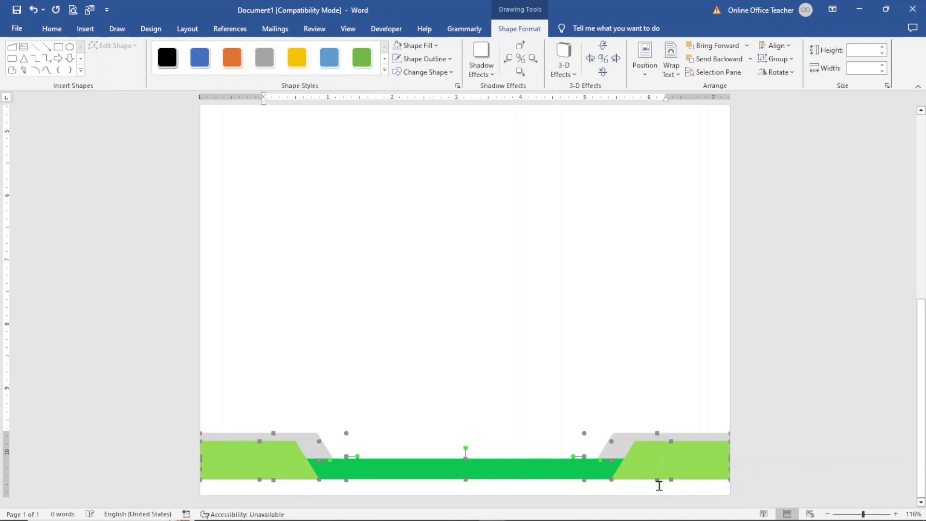
key("Up")
key("Up")
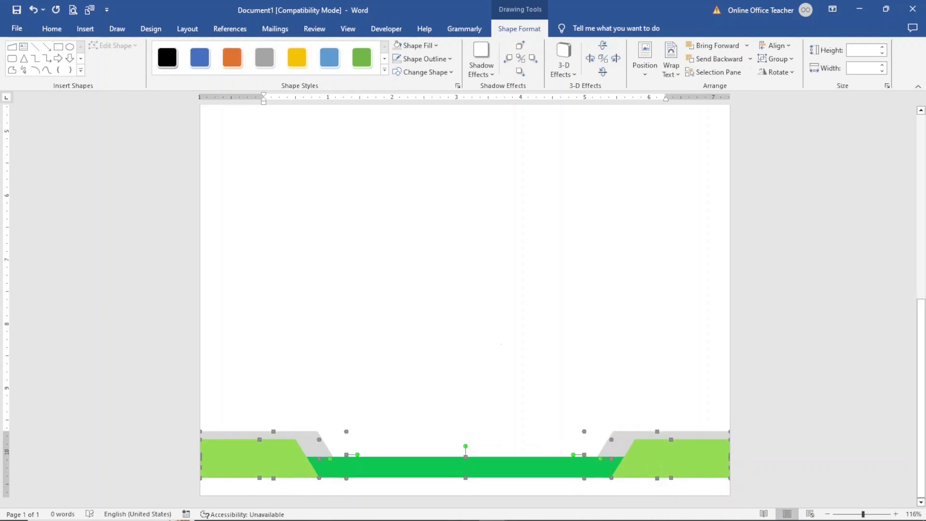
left_click(308, 406)
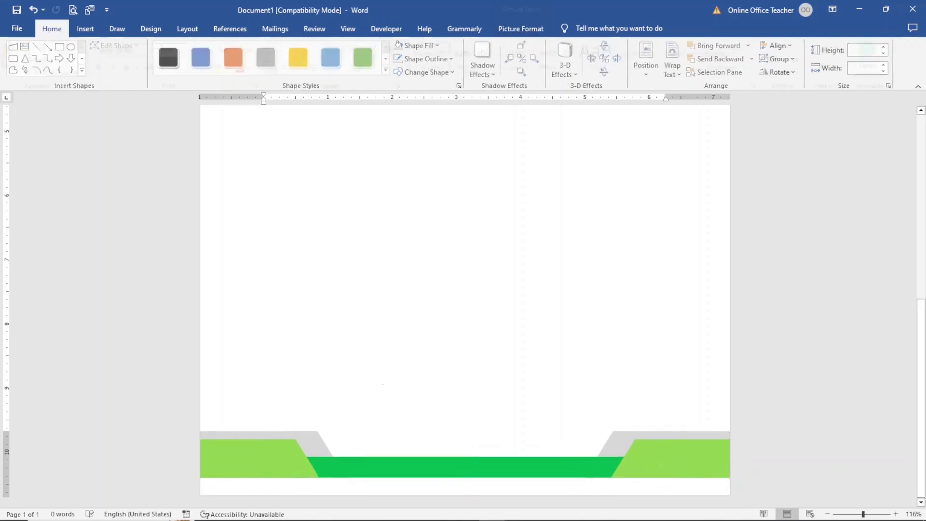
- Paste a copy of the green bar at the page bottom and fill it Green, Accent 6, Darker 25%
left_click(443, 467)
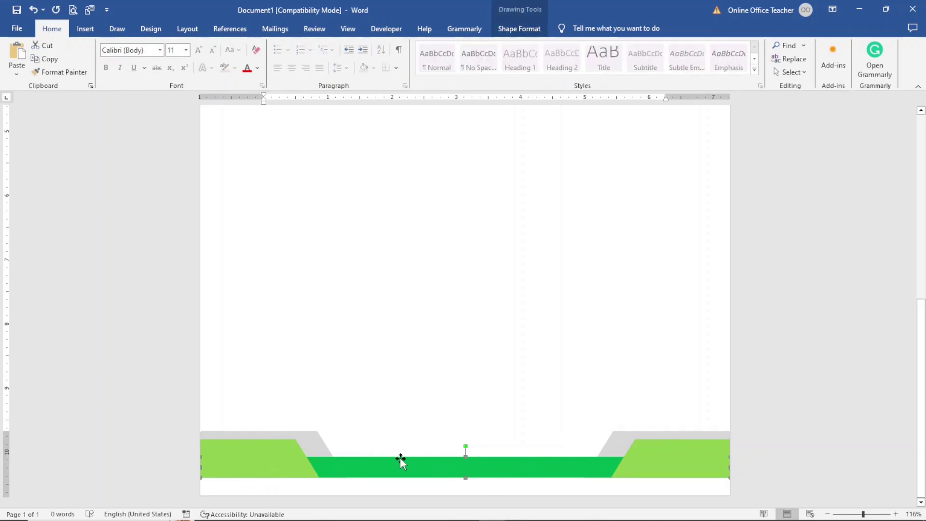
left_click(17, 54)
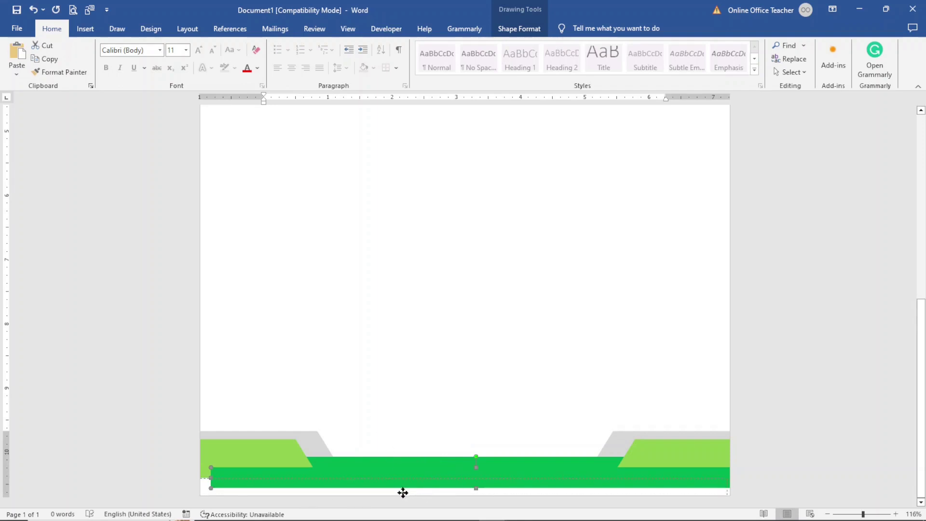
left_click_drag(408, 491, 398, 502)
key("ctrl+z")
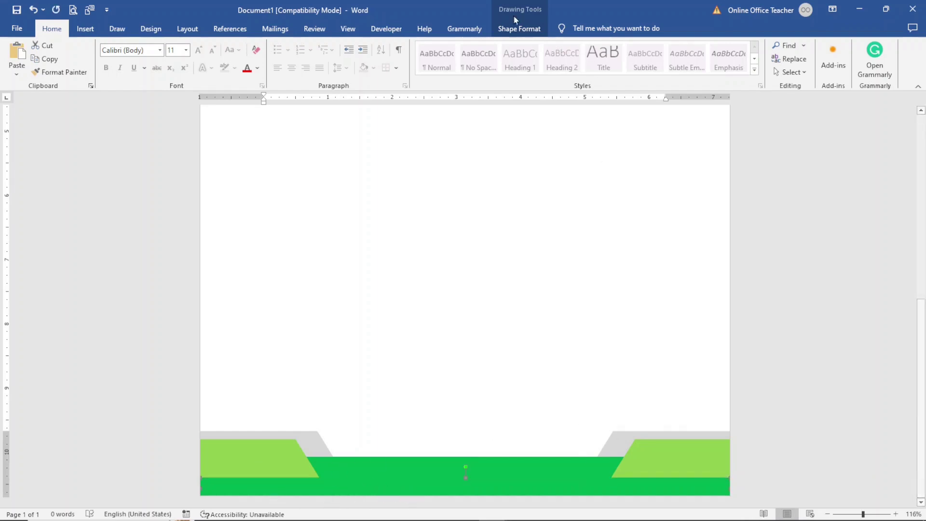
left_click(520, 29)
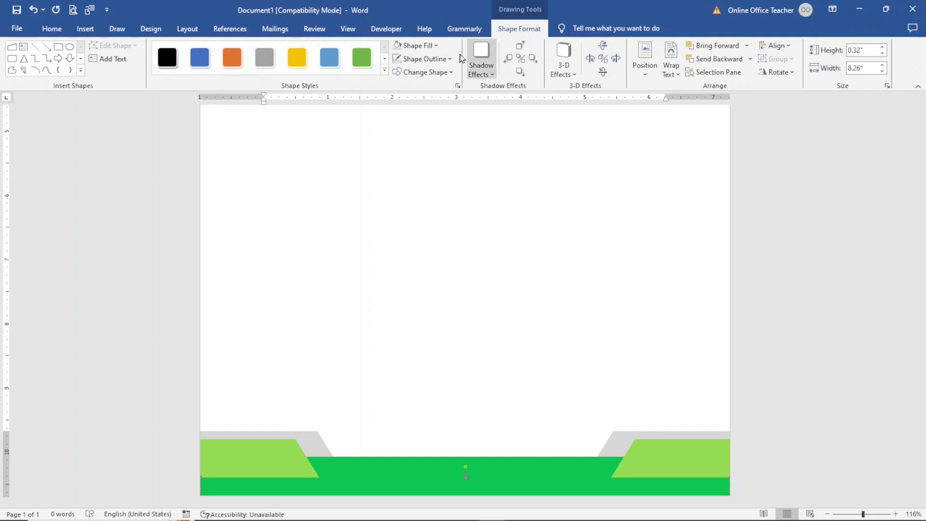
left_click(427, 48)
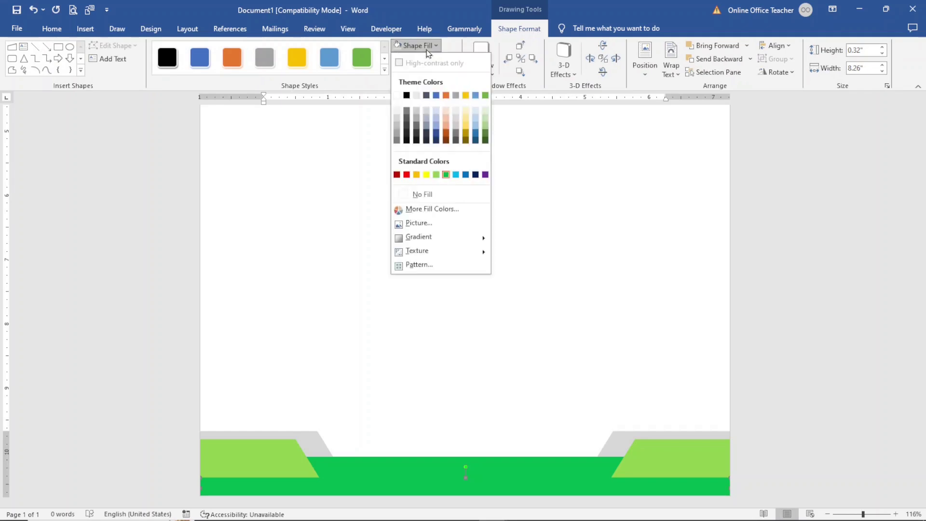
left_click(485, 136)
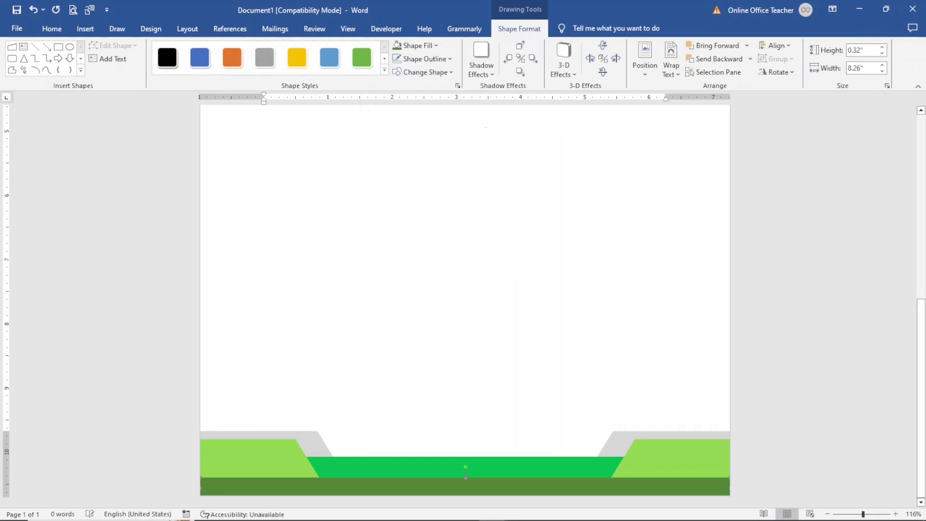
left_click(647, 231)
scroll(685, 347, "up", 10)
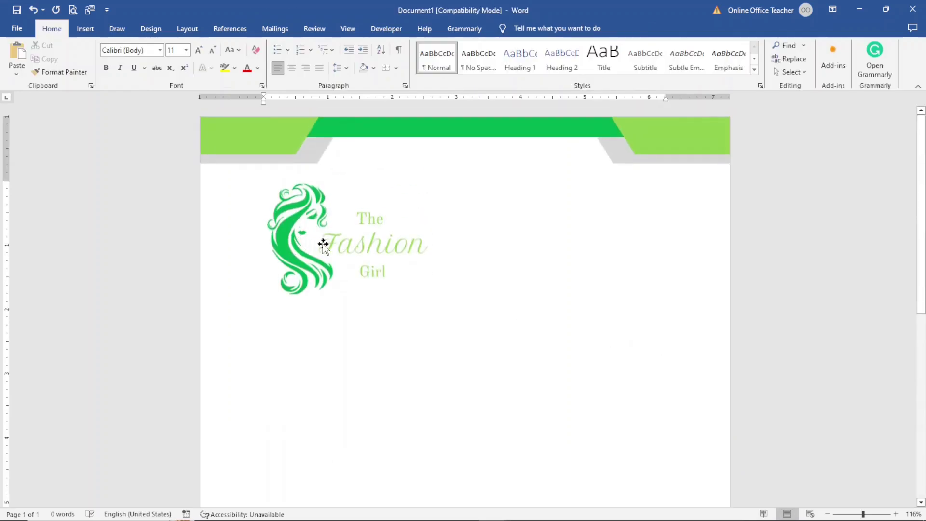
- Set the Fashion Girl logo's text wrapping to In Front of Text
left_click(359, 249)
left_click(424, 264)
left_click(340, 260)
left_click(446, 263)
left_click(386, 246)
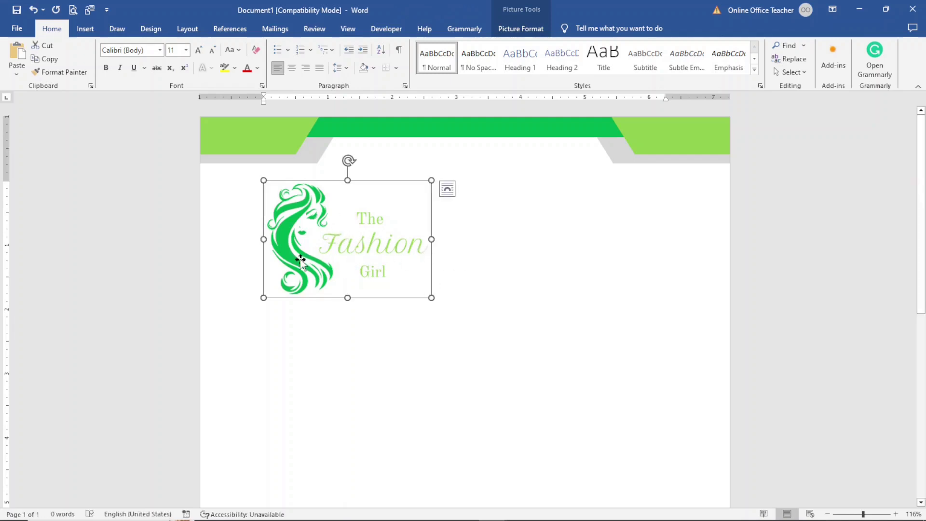
left_click(513, 30)
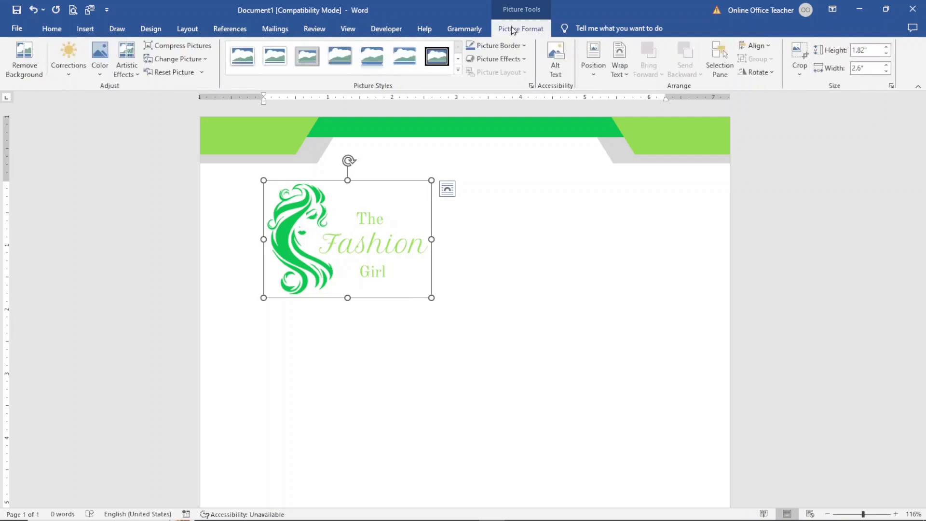
left_click(621, 75)
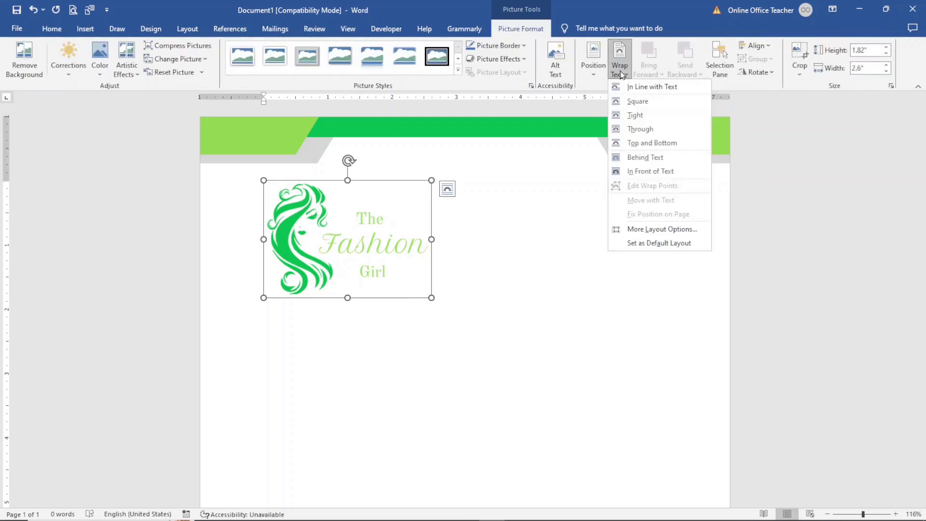
left_click(653, 172)
- Shrink the logo to 0.9 × 1.28 inches, centre it horizontally, and nudge it up below the header
left_click_drag(387, 240, 496, 254)
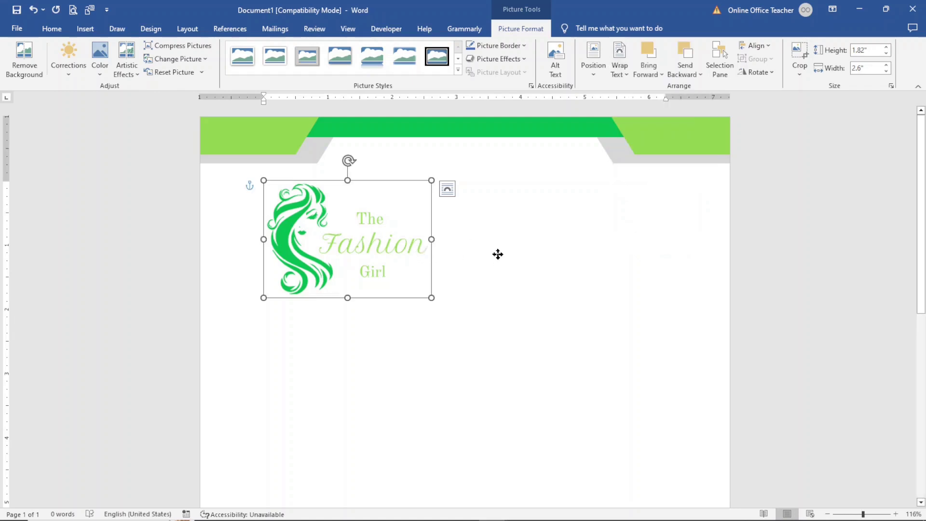
left_click_drag(391, 259, 438, 250)
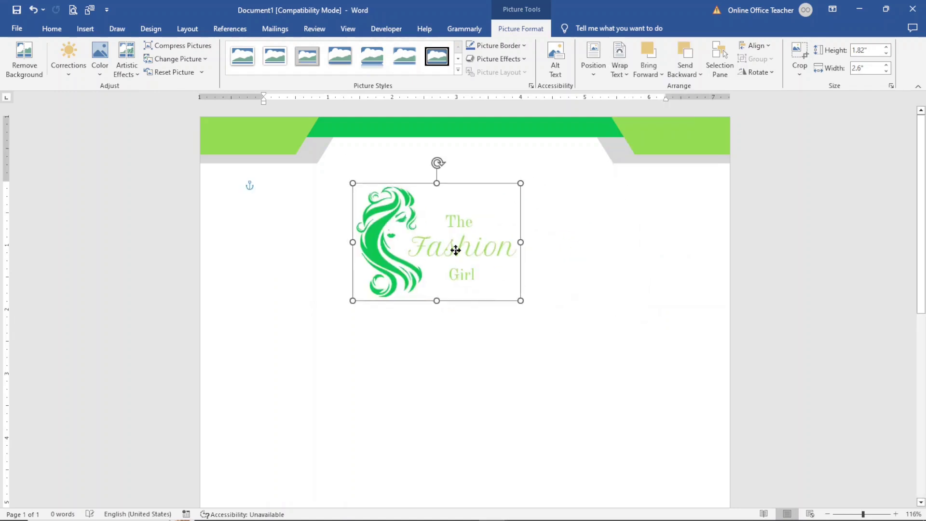
left_click_drag(520, 300, 435, 201)
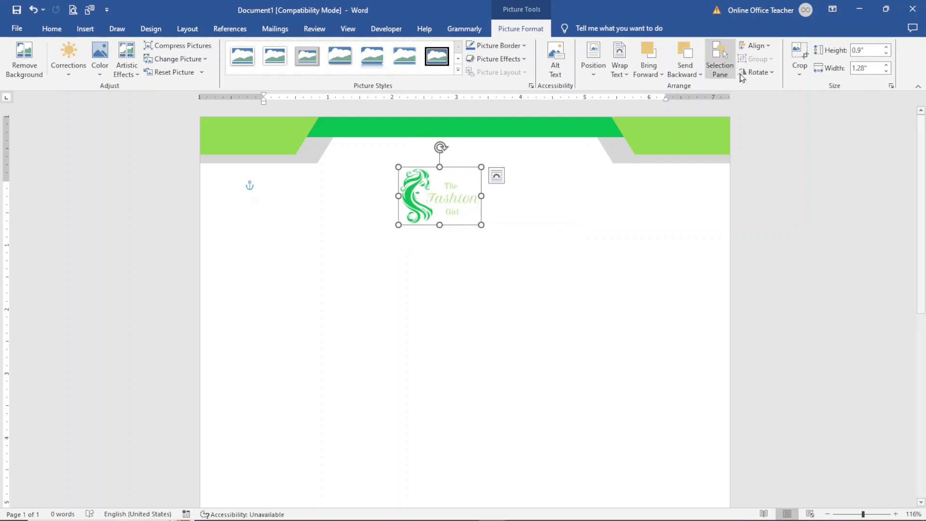
left_click(756, 45)
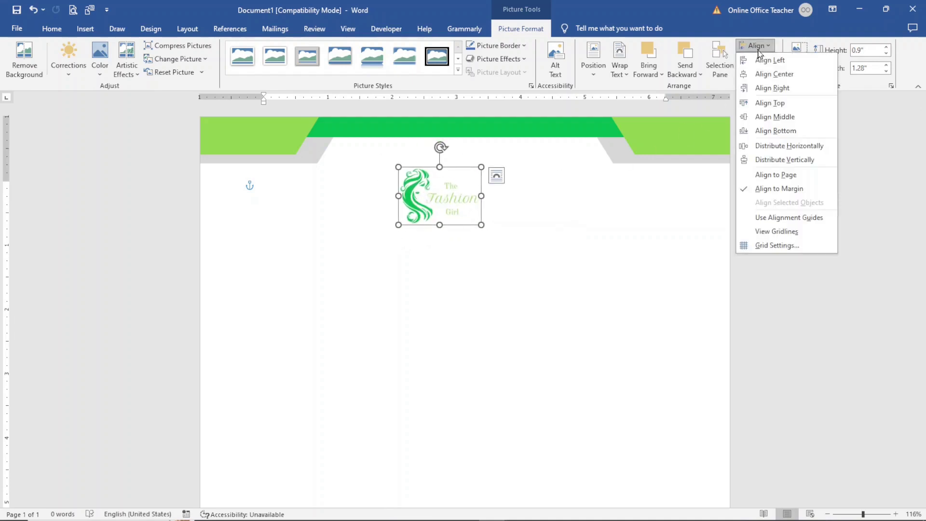
left_click(774, 74)
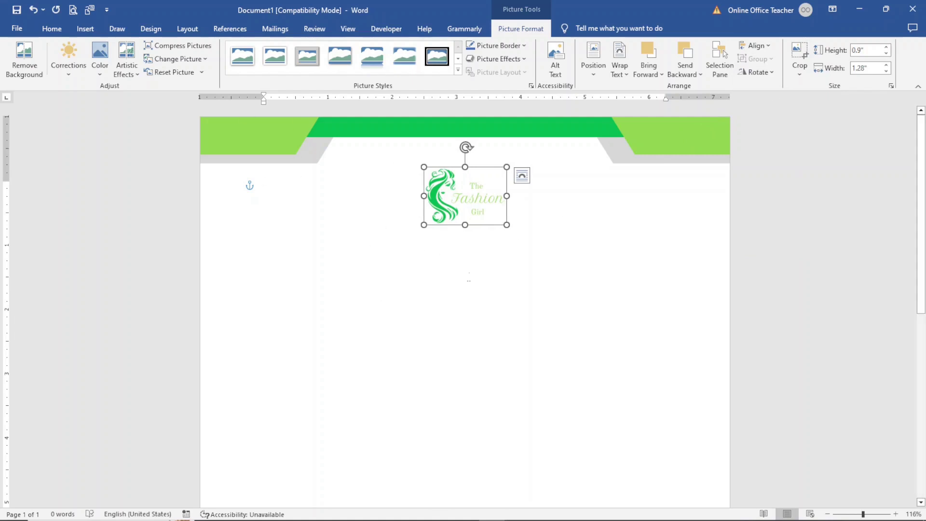
key("ctrl+Up")
key("ctrl+Up")
key("ctrl+Up")
key("ctrl+Up")
key("ctrl+Up")
key("ctrl+Up")
key("ctrl+Up")
key("ctrl+Up")
key("ctrl+Up")
key("ctrl+Up")
key("ctrl+Up")
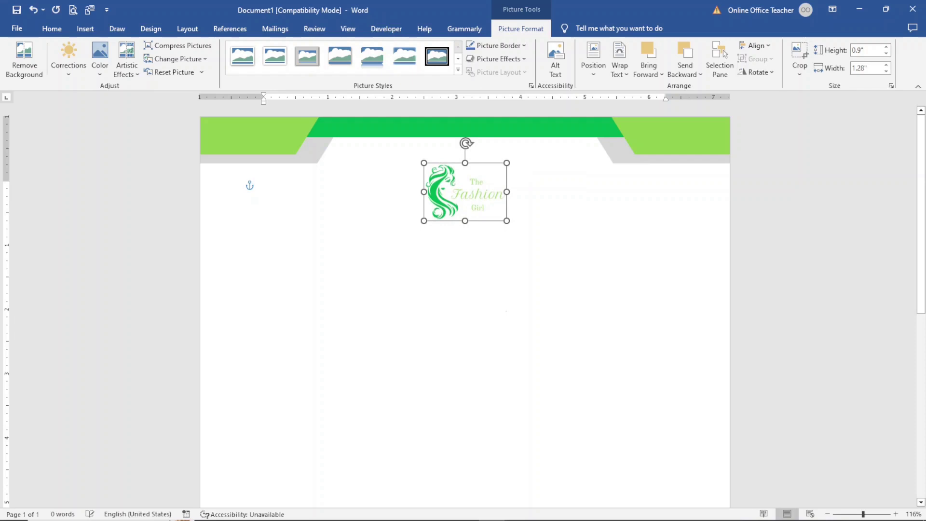
key("Up")
key("Up")
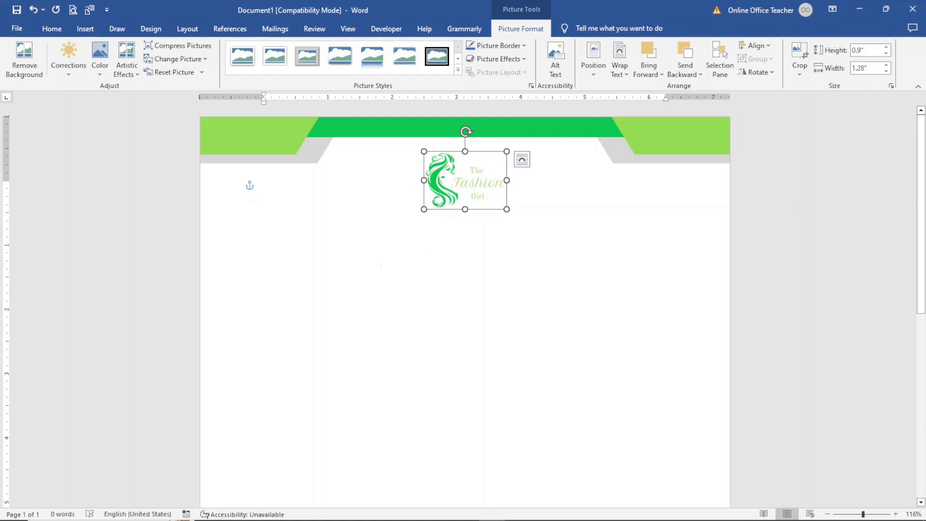
left_click(86, 30)
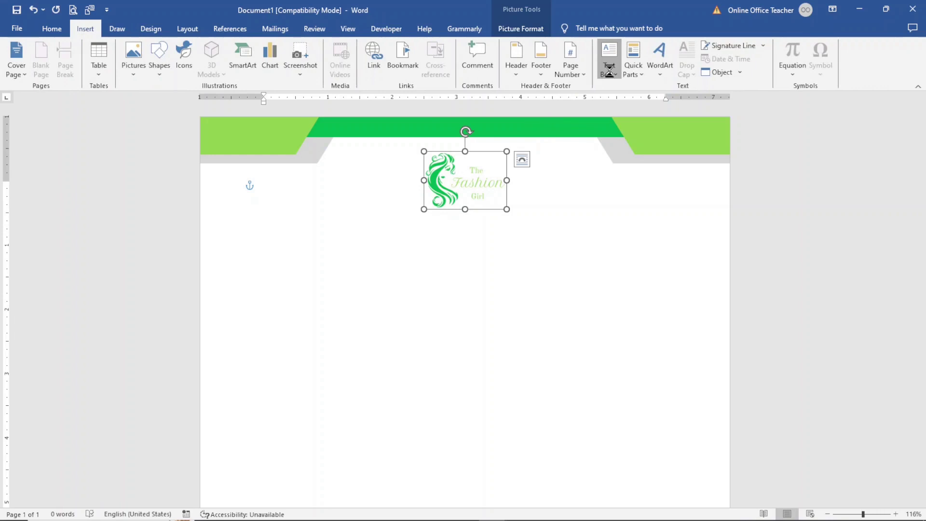
left_click(609, 72)
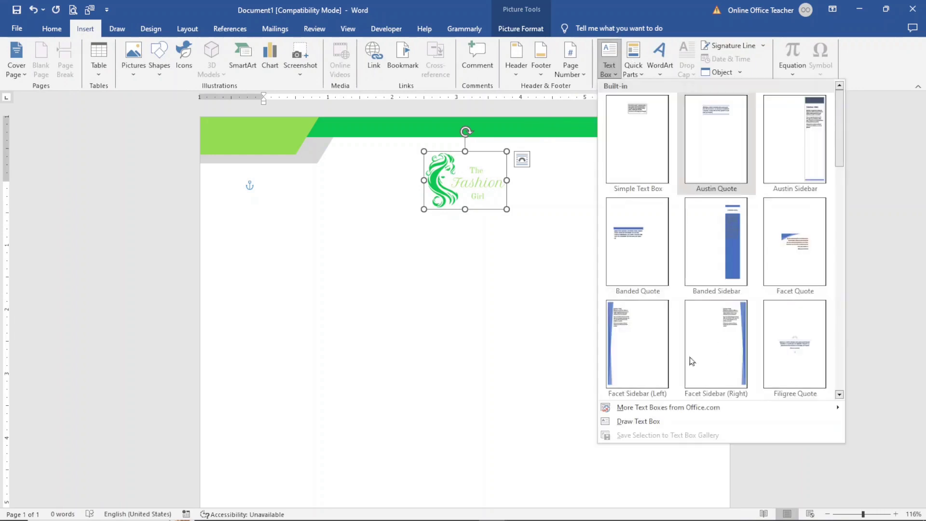
left_click(641, 421)
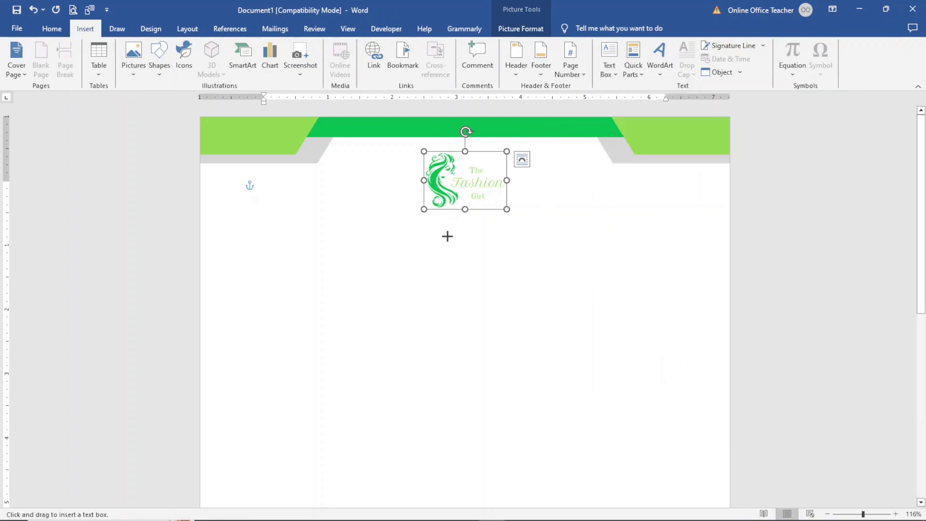
left_click_drag(427, 224, 530, 247)
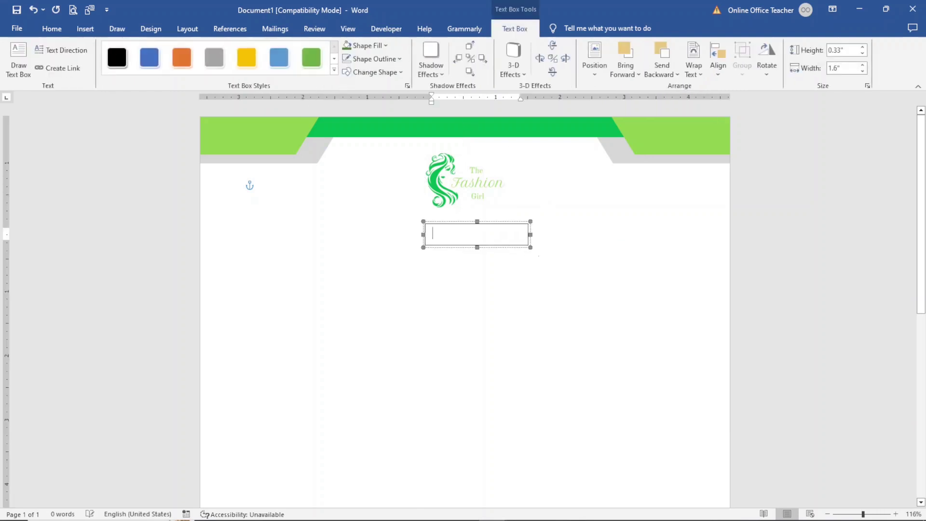
type("kdijeii")
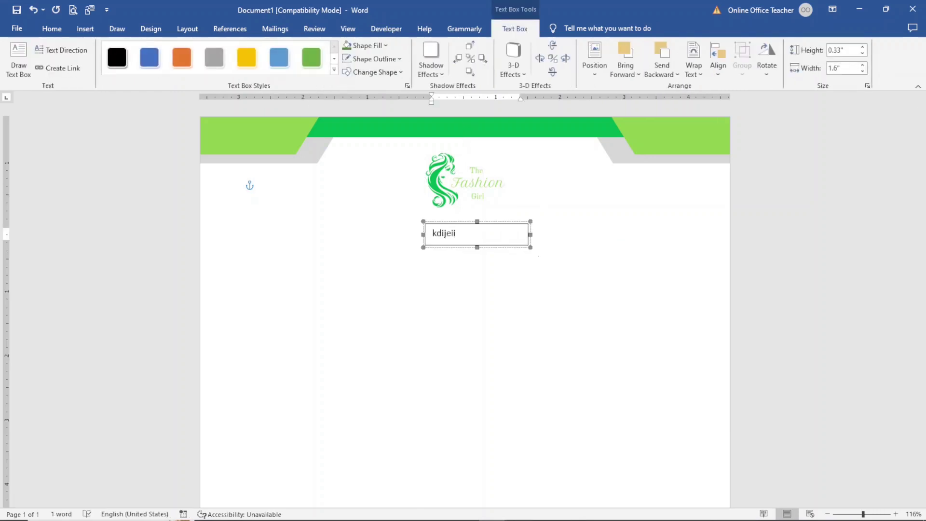
key("ctrl+a")
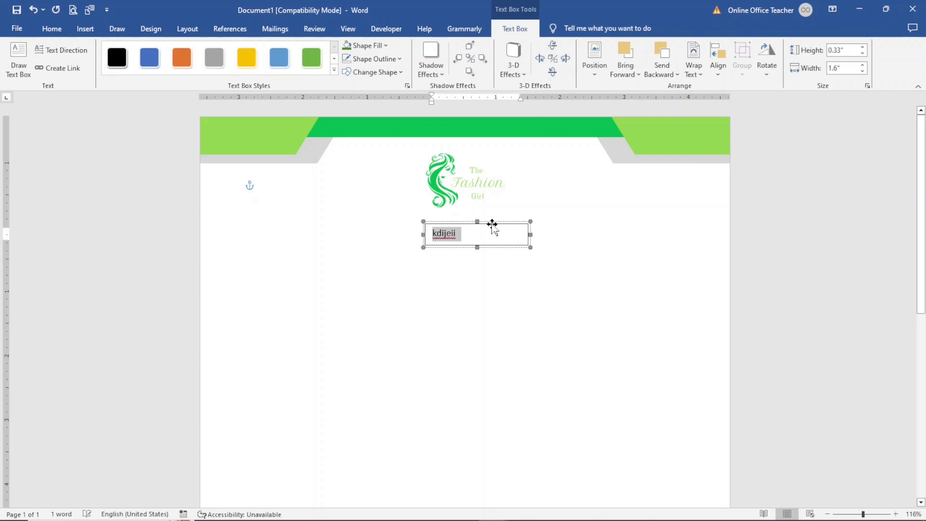
left_click(492, 225)
key("Delete")
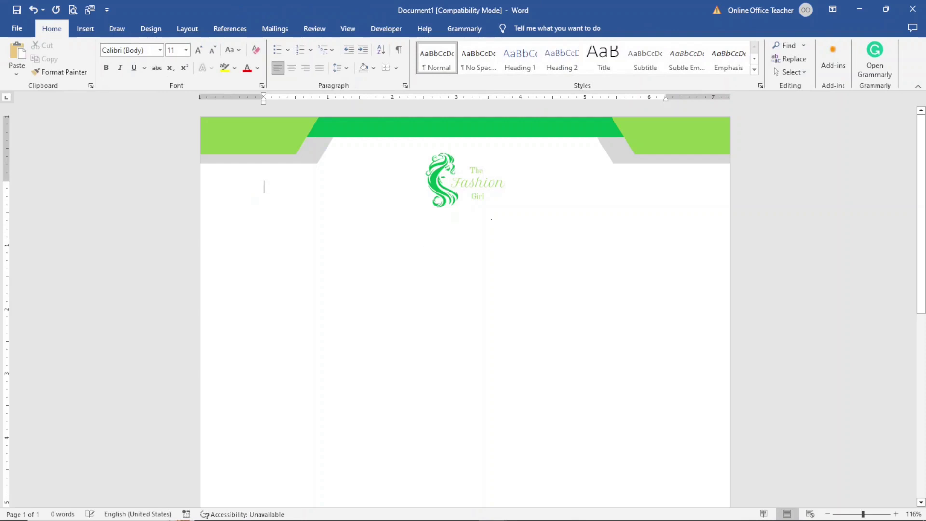
- Draw a straight horizontal line across the page just below the logo
left_click(85, 29)
left_click(160, 77)
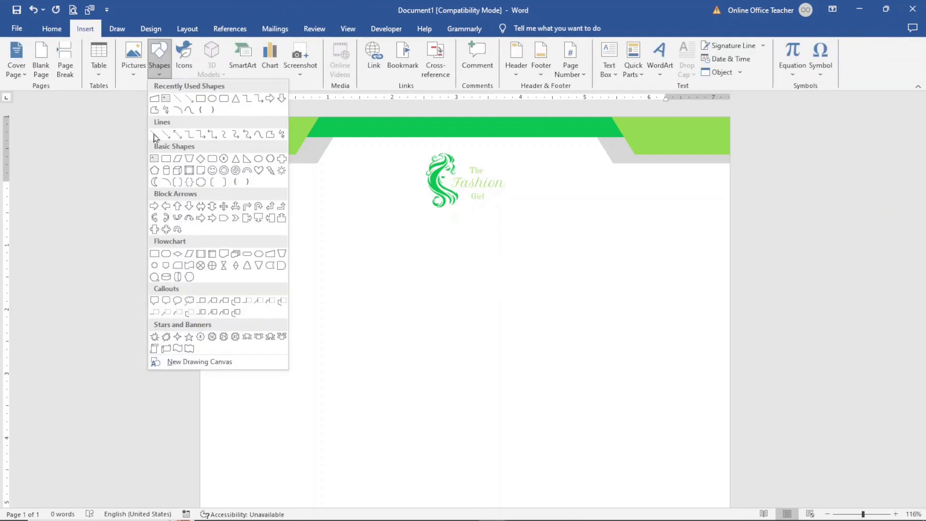
left_click(154, 135)
left_click_drag(266, 236, 682, 240)
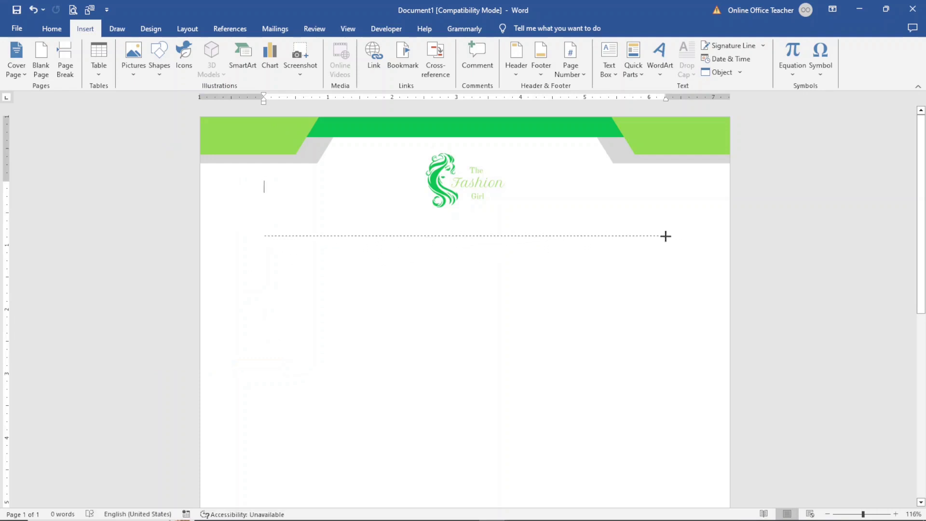
left_click_drag(656, 240, 667, 247)
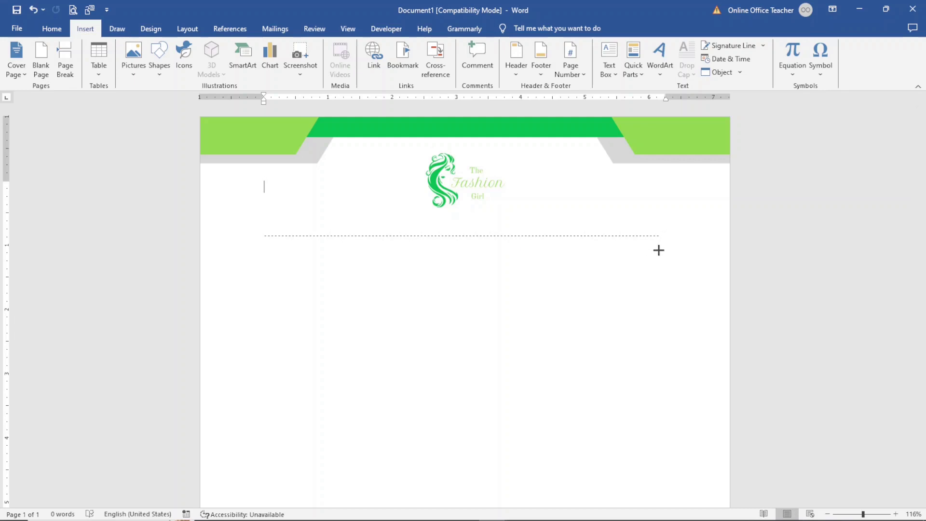
left_click_drag(664, 251, 664, 250)
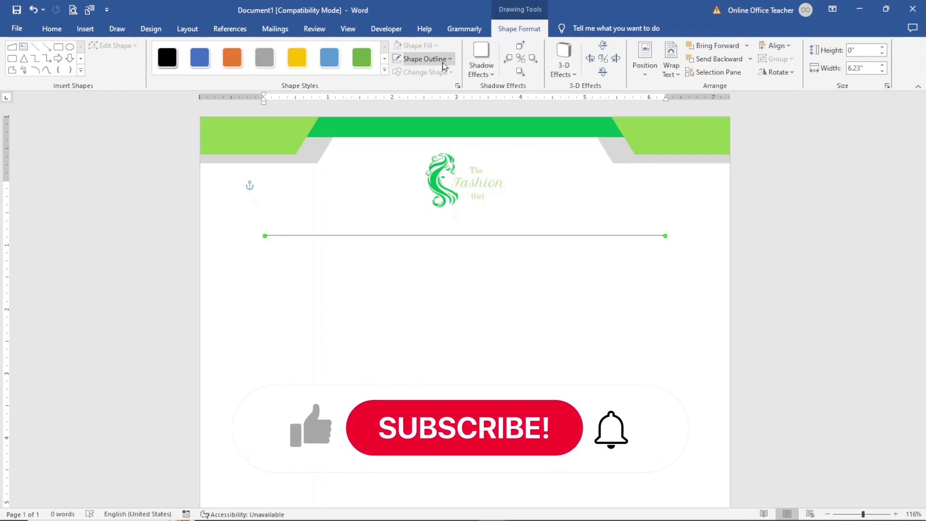
- Make the line 1½ pt and light green, nudge it up, and centre it on the page
left_click(423, 59)
mouse_move(440, 237)
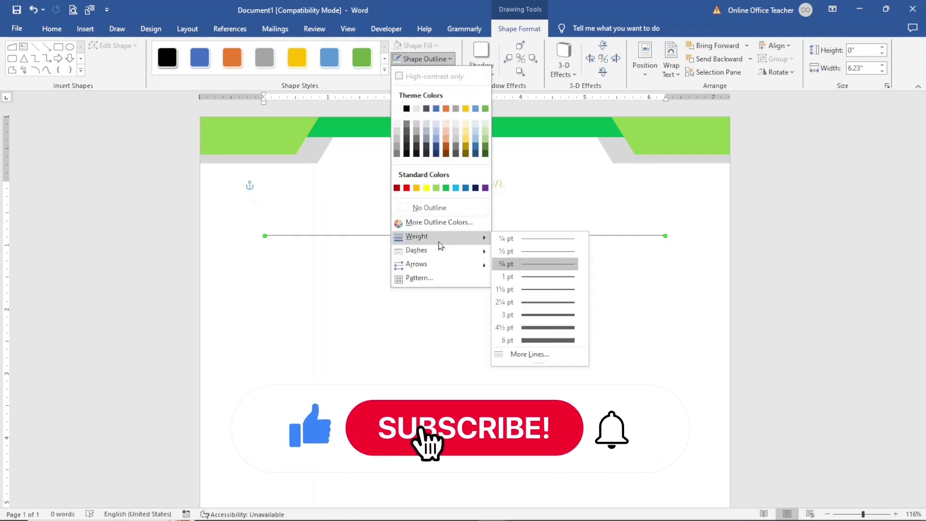
left_click(538, 290)
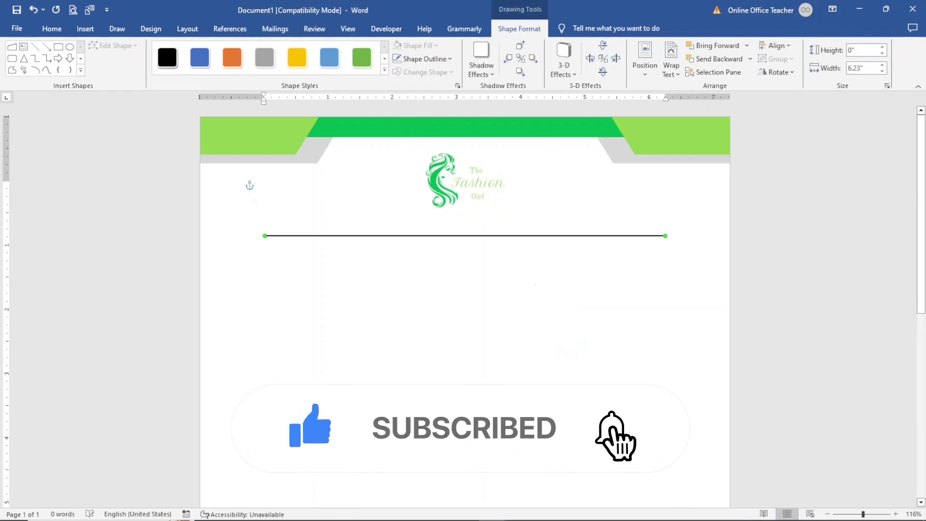
key("ctrl+Up")
key("ctrl+Up")
key("ctrl+Up")
key("ctrl+Up")
key("ctrl+Up")
key("ctrl+Up")
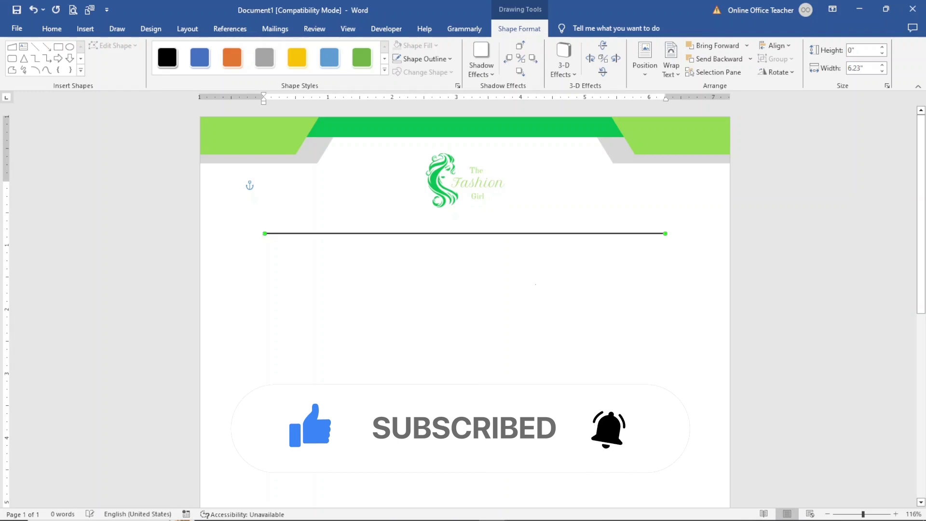
key("Up")
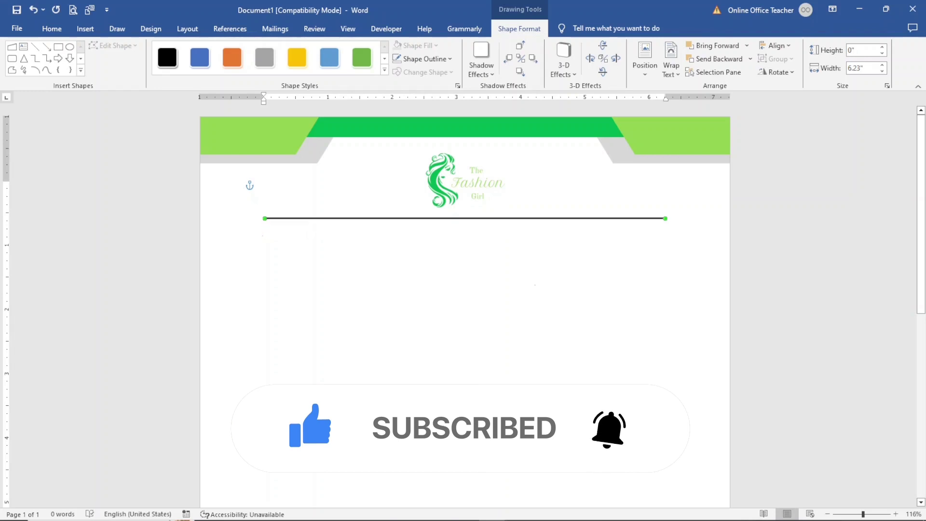
left_click(777, 46)
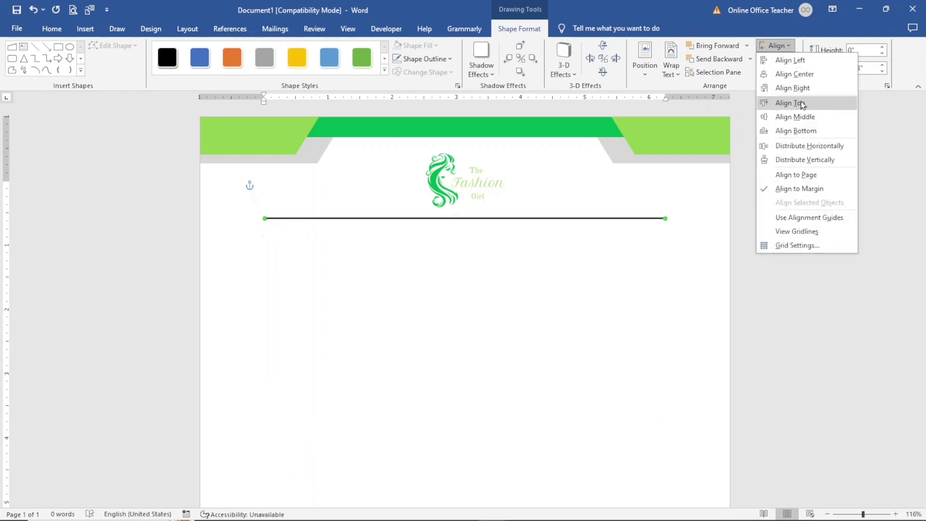
left_click(796, 74)
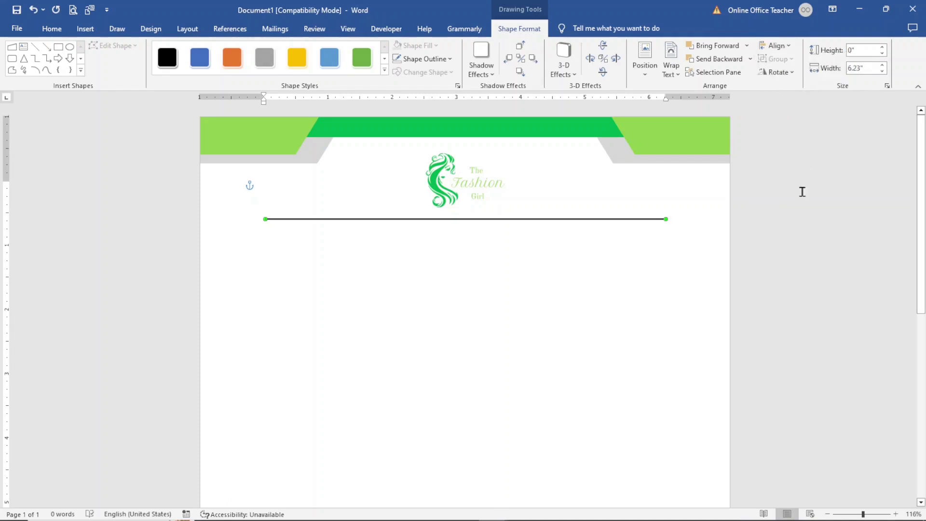
left_click(433, 61)
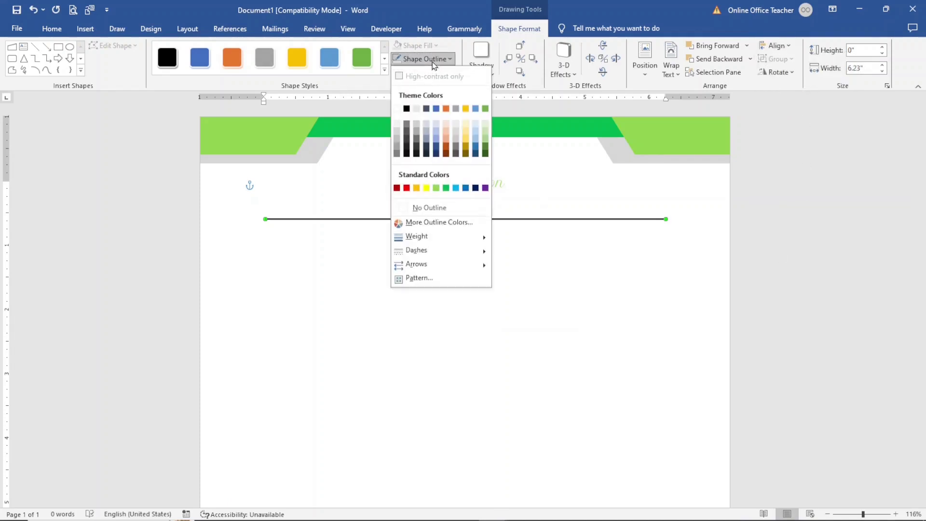
left_click(436, 187)
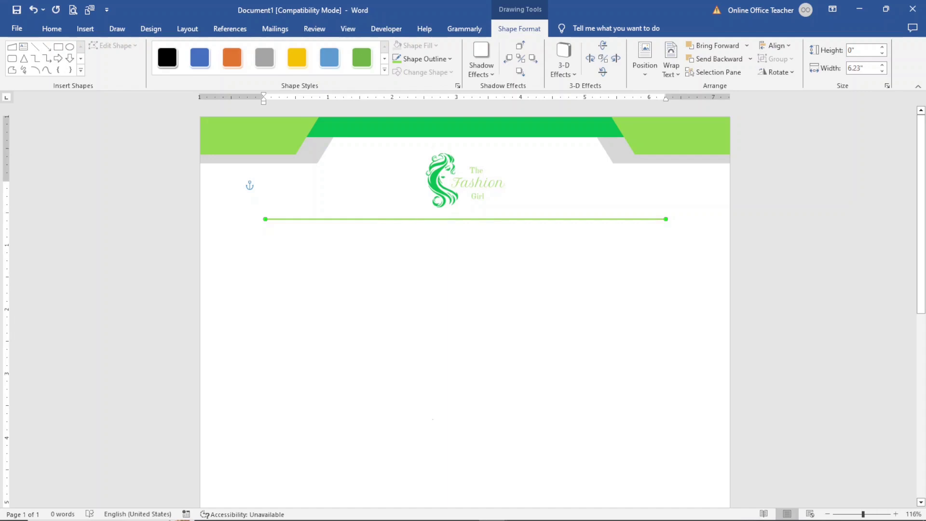
left_click(52, 28)
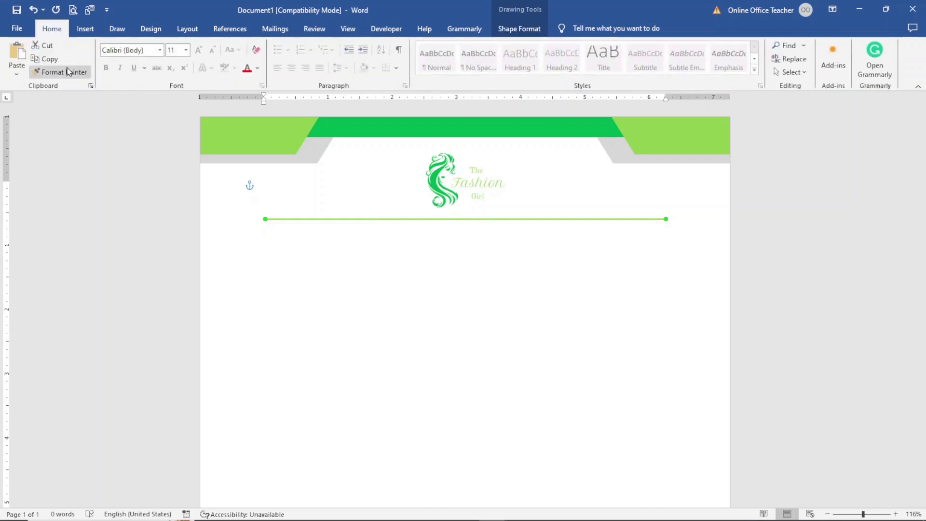
- Duplicate the green divider line and place the copy just above the footer shapes
left_click(50, 58)
left_click(19, 56)
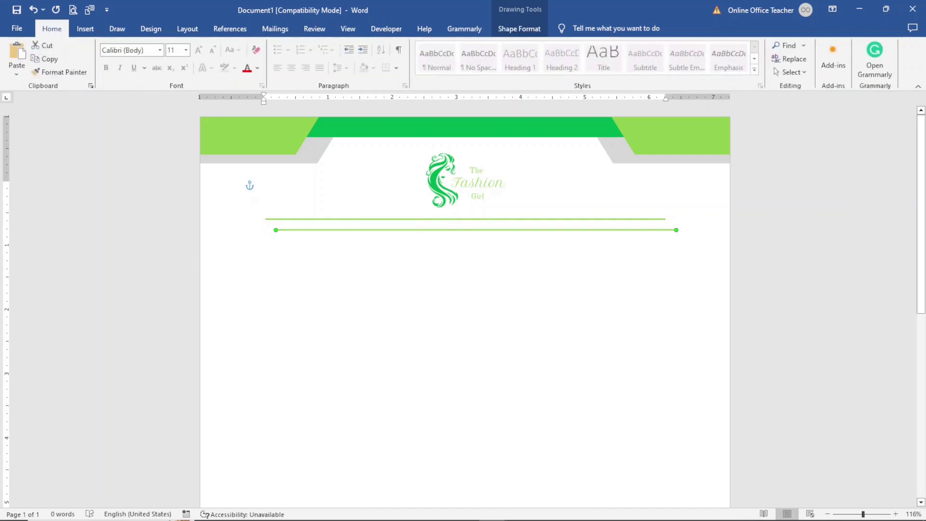
left_click_drag(391, 407, 410, 473)
scroll(409, 473, "down", 5)
scroll(442, 290, "down", 3)
left_click_drag(442, 121, 442, 305)
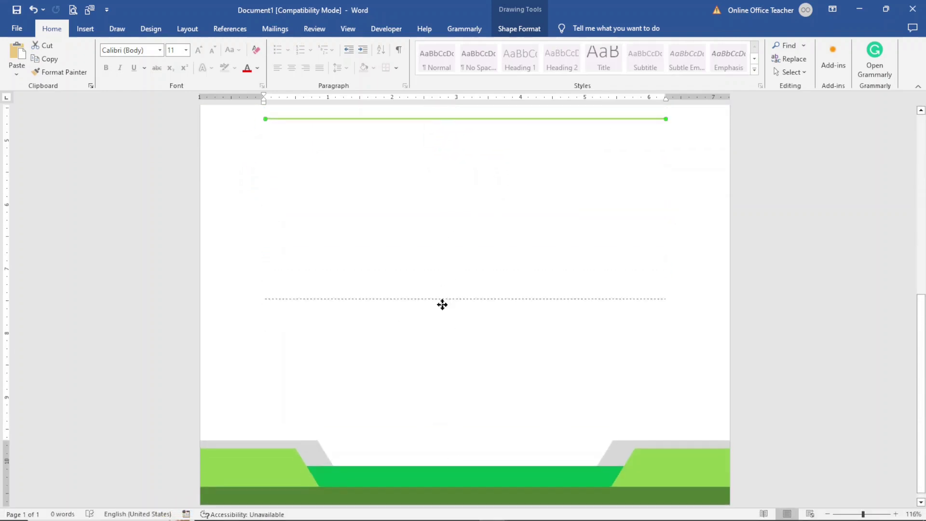
left_click_drag(443, 359, 443, 372)
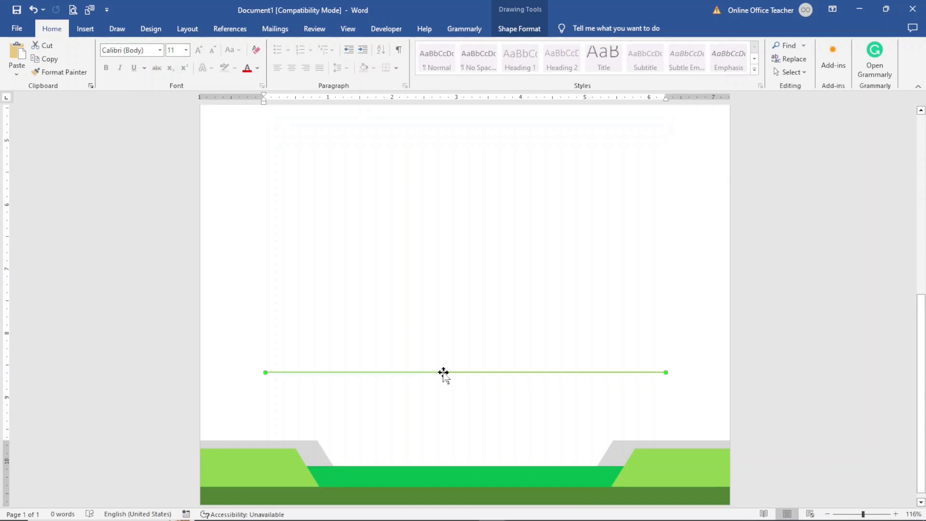
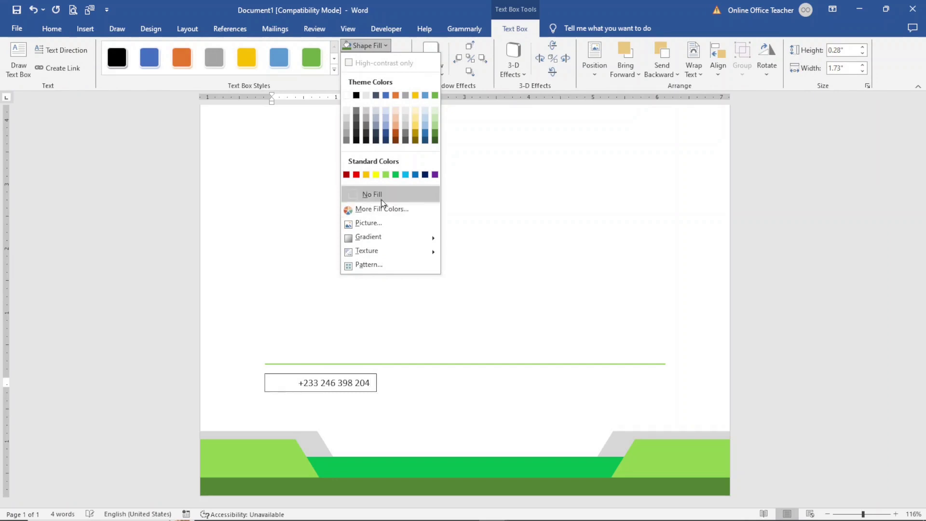
- Remove the phone text box's fill and outline, and nudge it up slightly
left_click(393, 59)
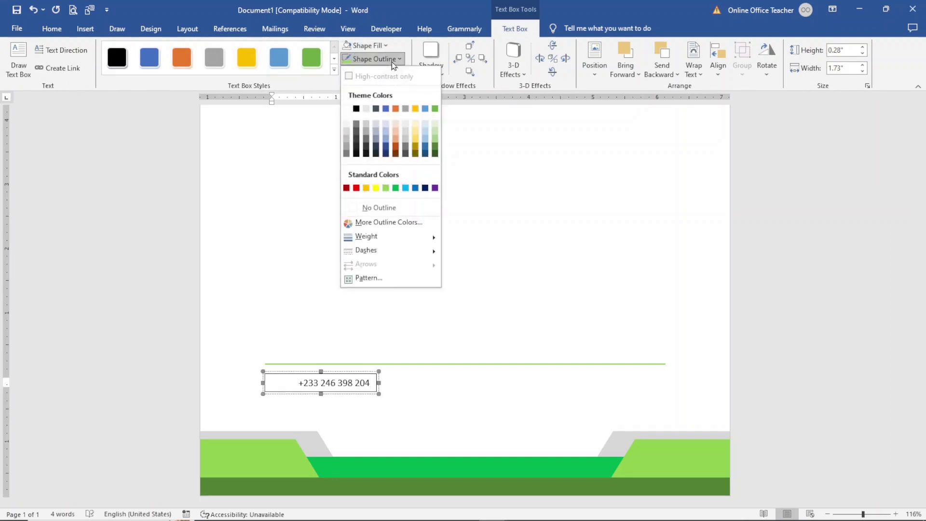
left_click(377, 208)
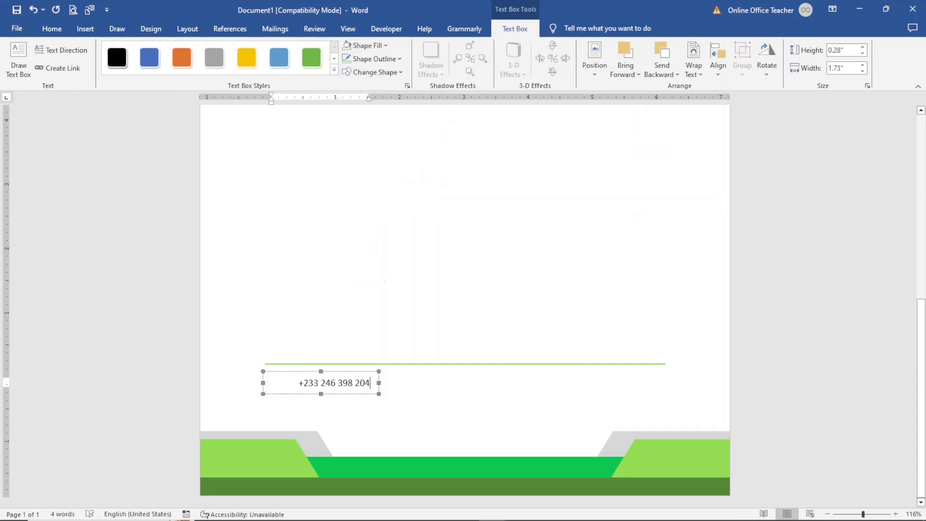
left_click(351, 393)
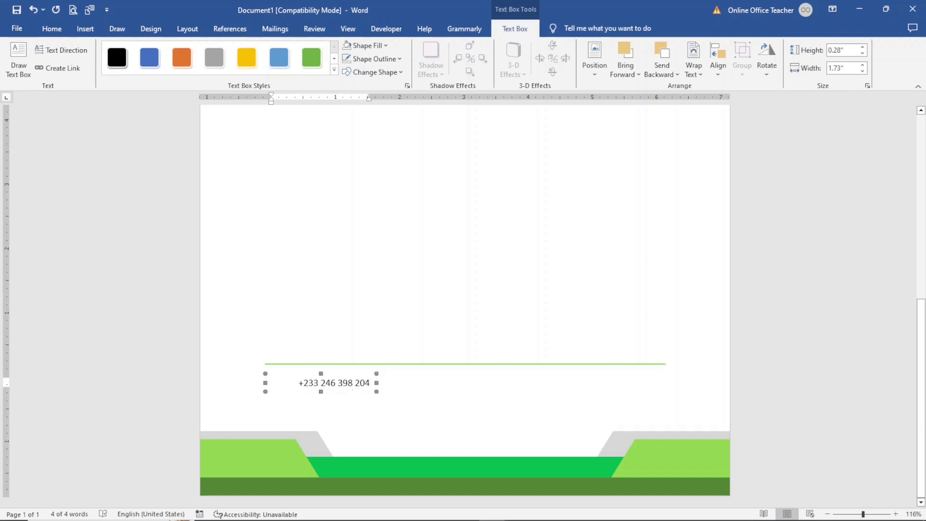
key("ctrl+Up")
key("ctrl+Up")
key("ctrl+Up")
key("ctrl+Up")
key("ctrl+Up")
key("ctrl+Up")
key("ctrl+Up")
key("ctrl+Up")
key("ctrl+Up")
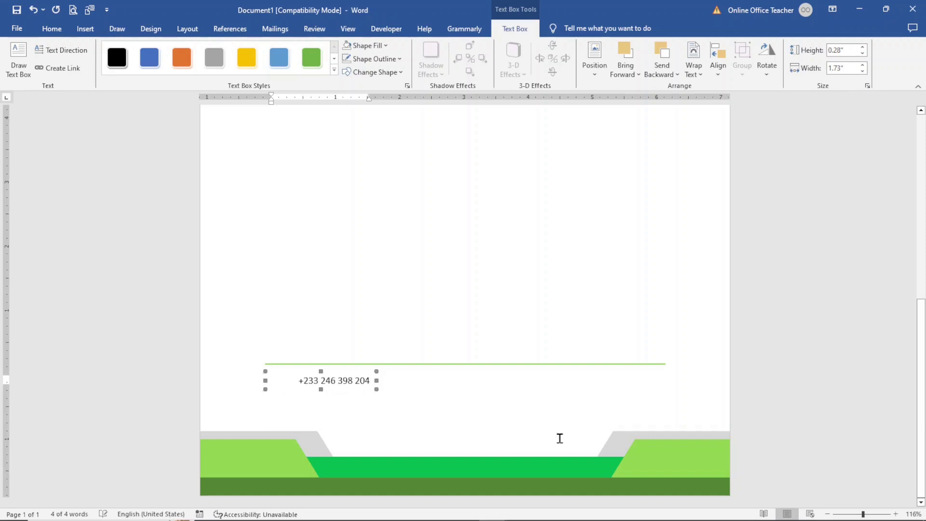
key("ctrl+Up")
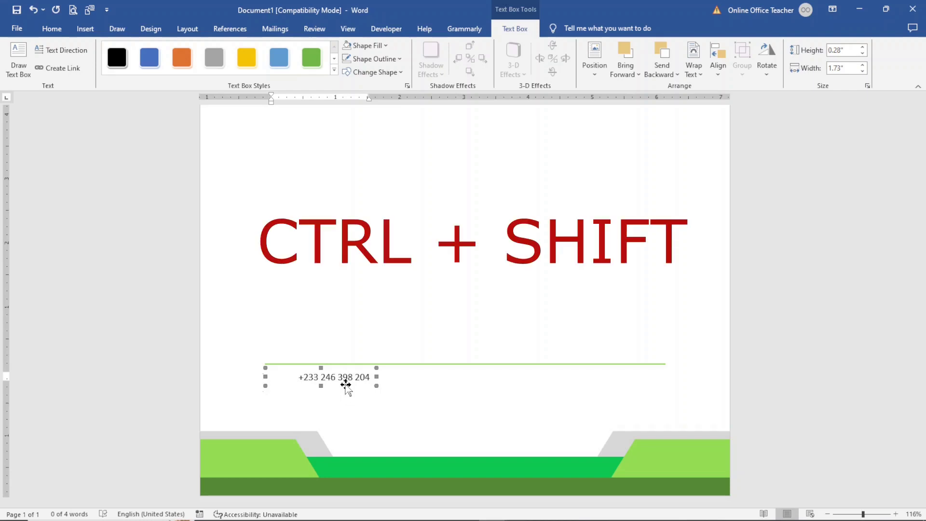
- Duplicate the phone box directly beneath it and put the company e-mail address in the copy
left_click_drag(348, 389, 350, 406)
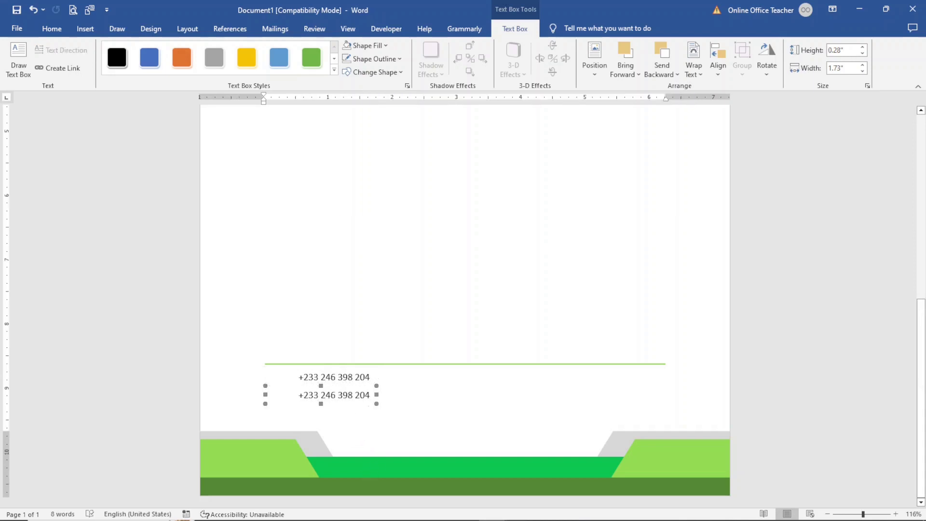
double_click(358, 395)
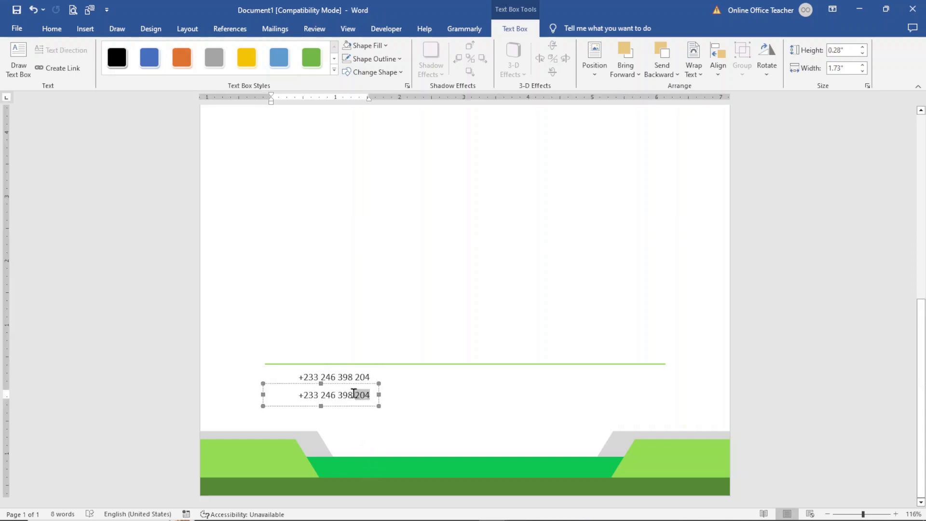
triple_click(355, 394)
key("ctrl+v")
left_click(352, 392)
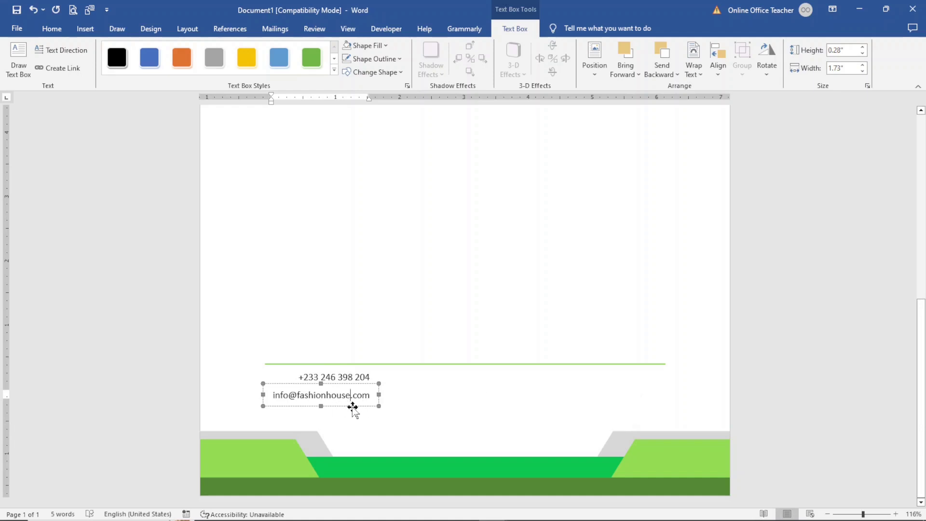
left_click(366, 374, "shift")
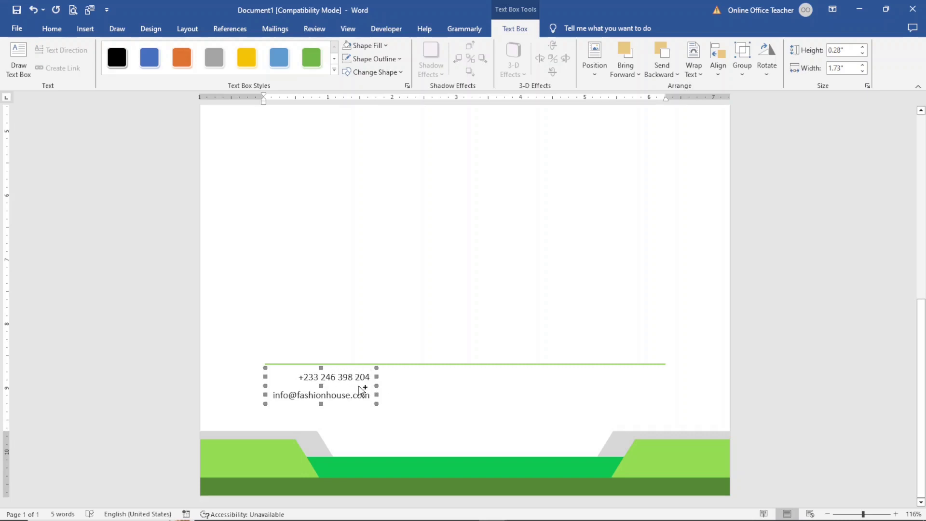
left_click_drag(362, 389, 651, 398)
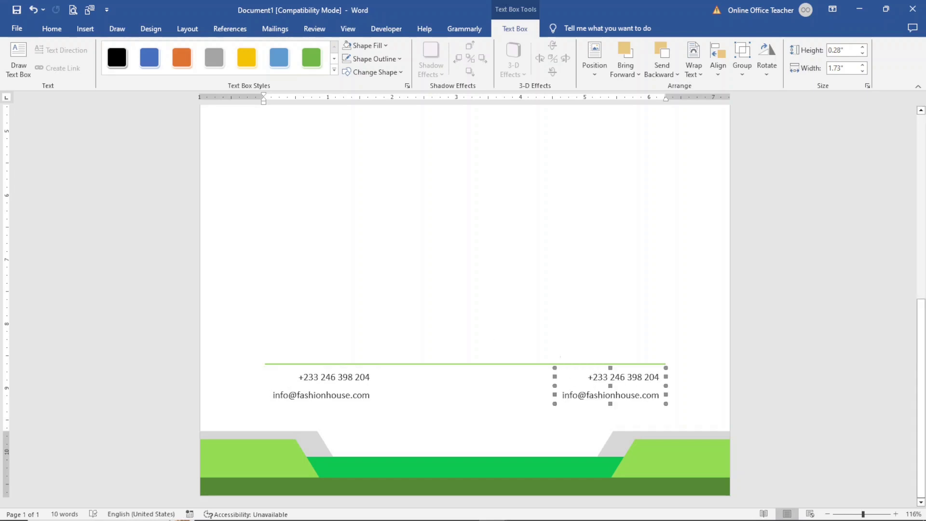
left_click(633, 375)
left_click(52, 29)
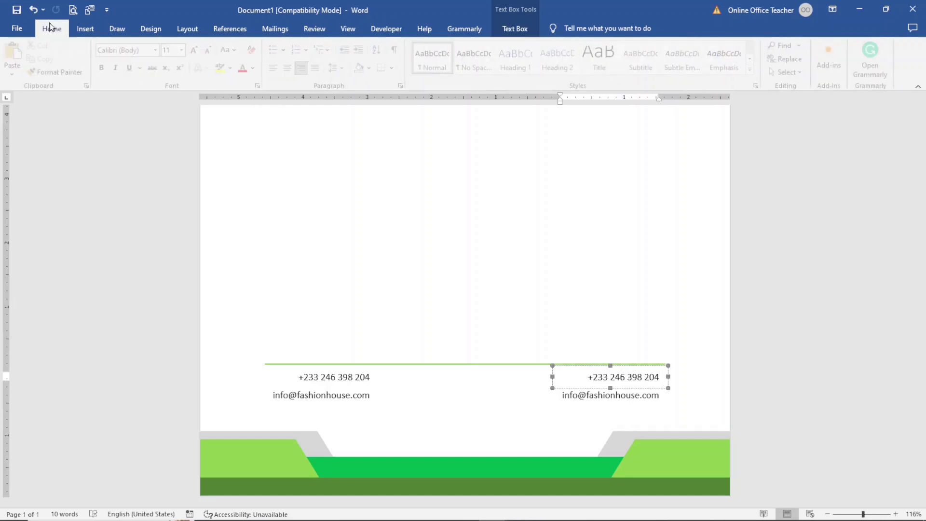
left_click(282, 71)
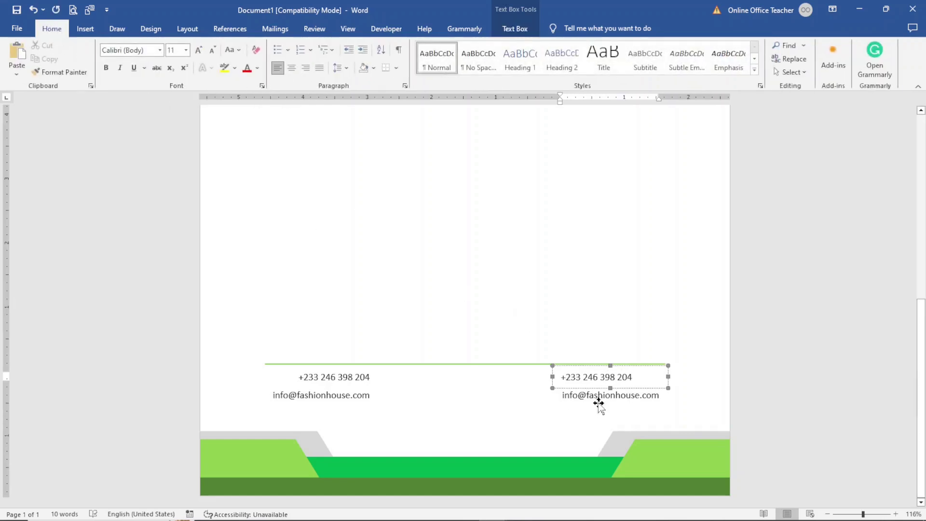
left_click(598, 395)
left_click(278, 68)
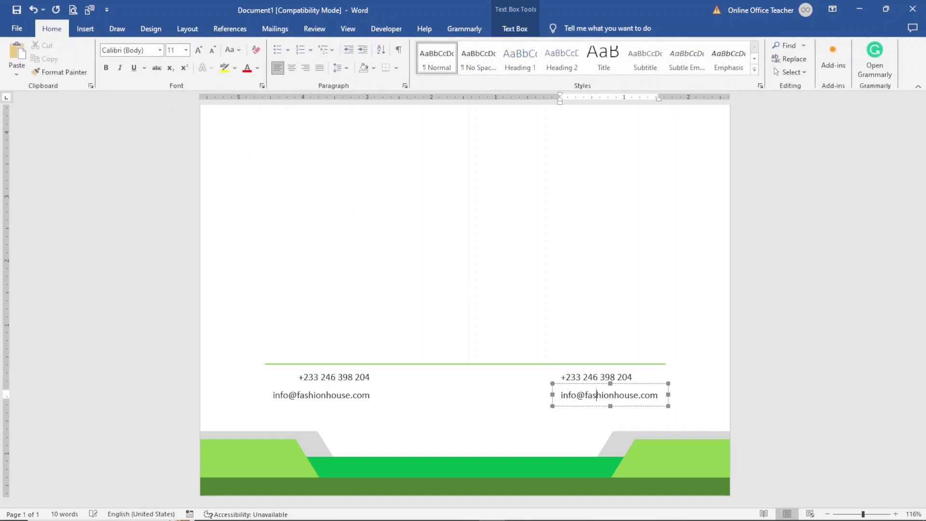
triple_click(625, 376)
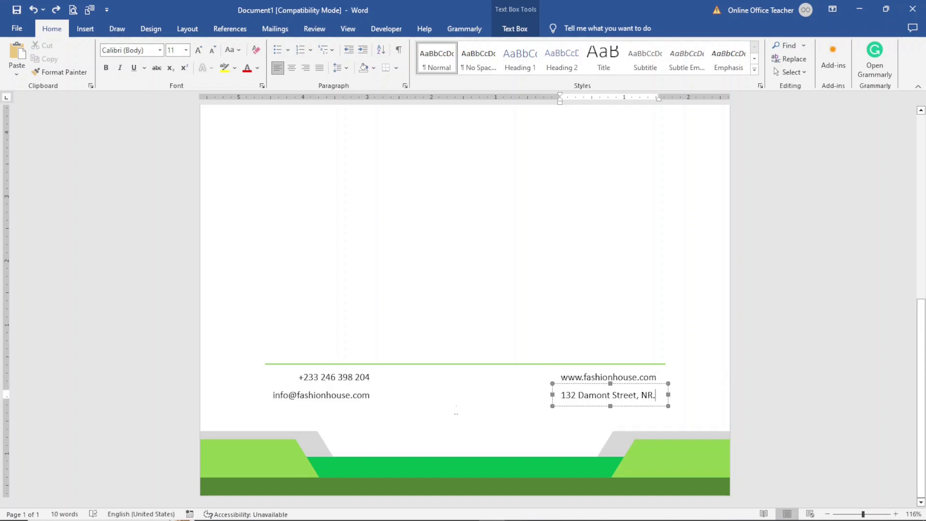
key("ctrl+Home")
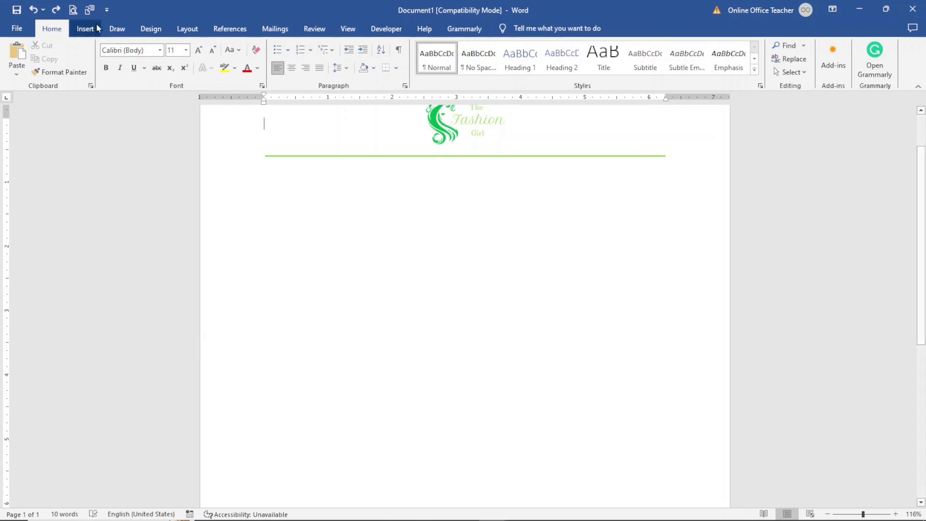
- In the Icons library, pick a telephone icon (PHONE) and an @ envelope icon (EMAIL)
left_click(85, 28)
left_click(183, 63)
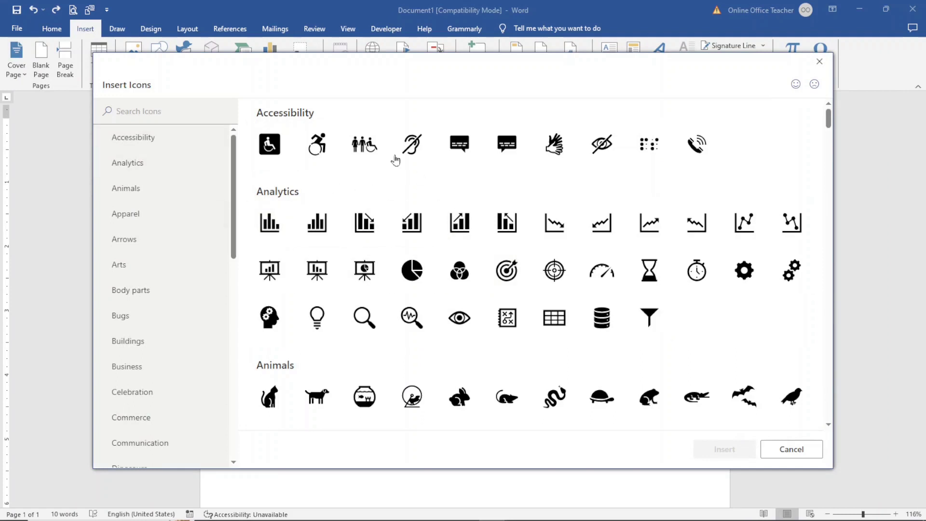
left_click(149, 108)
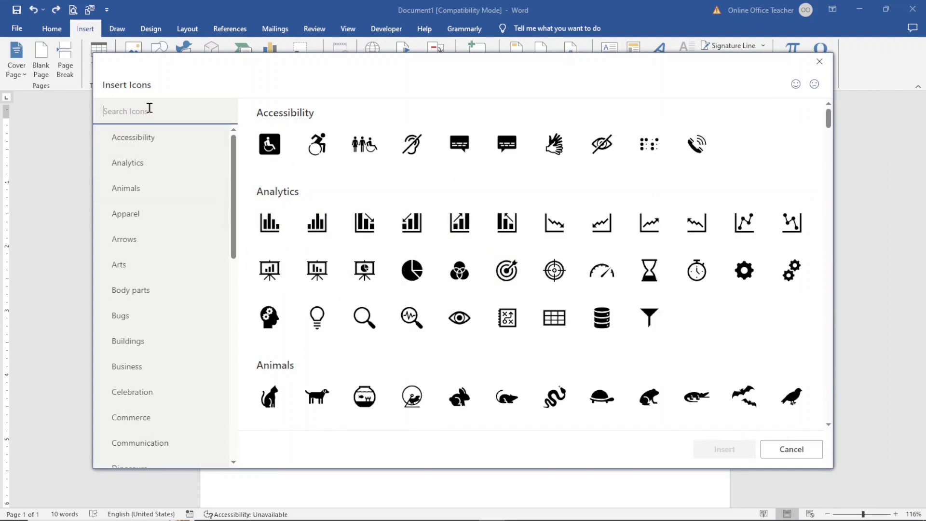
type("PHONE")
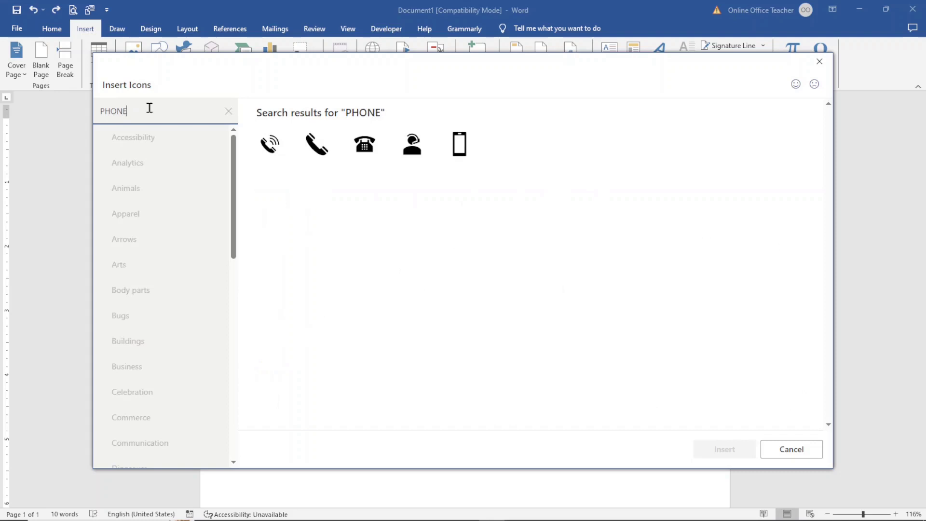
left_click(368, 148)
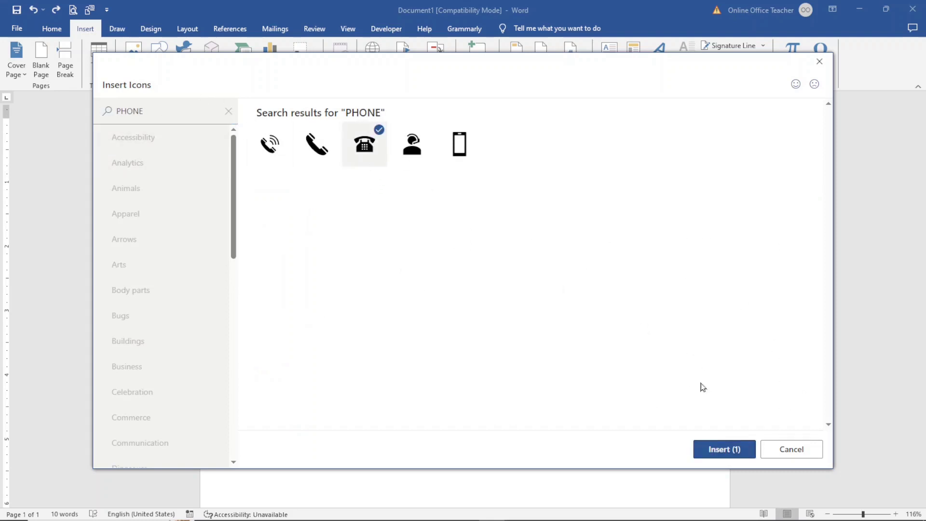
left_click(229, 113)
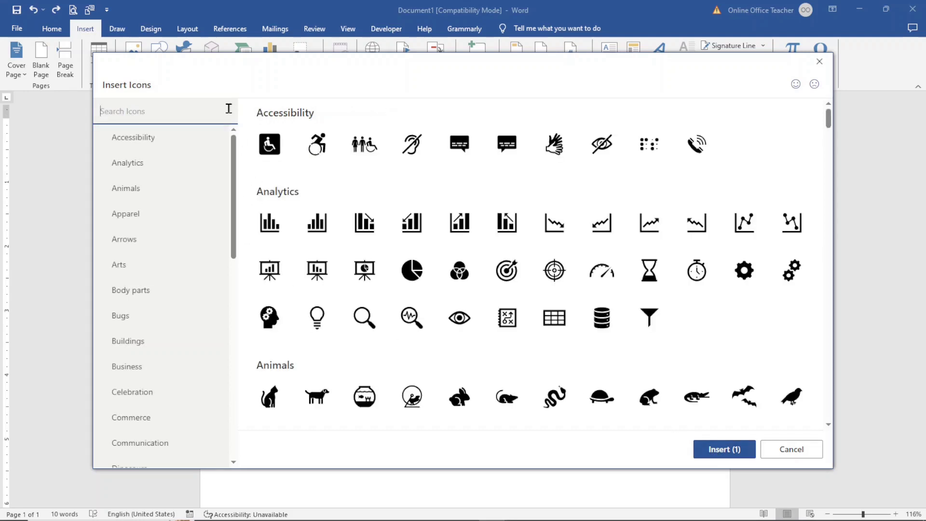
type("EMAIL")
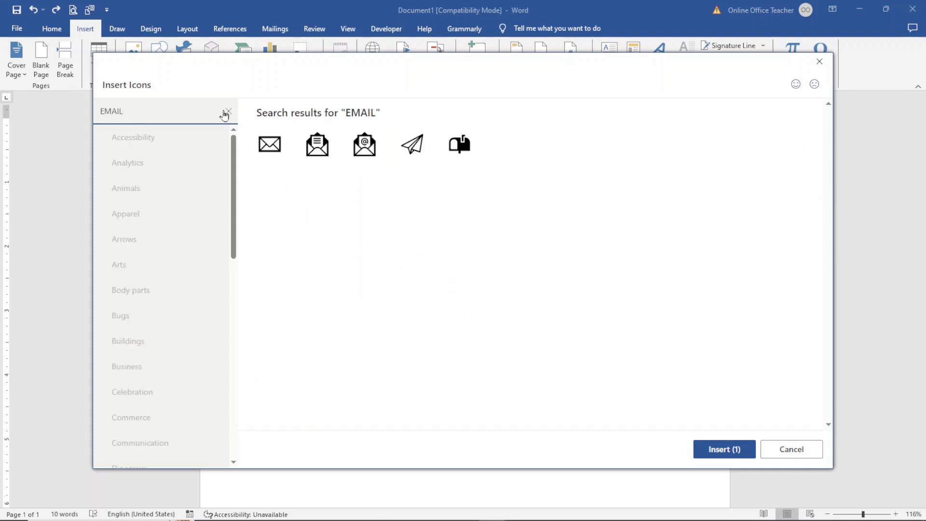
left_click(365, 144)
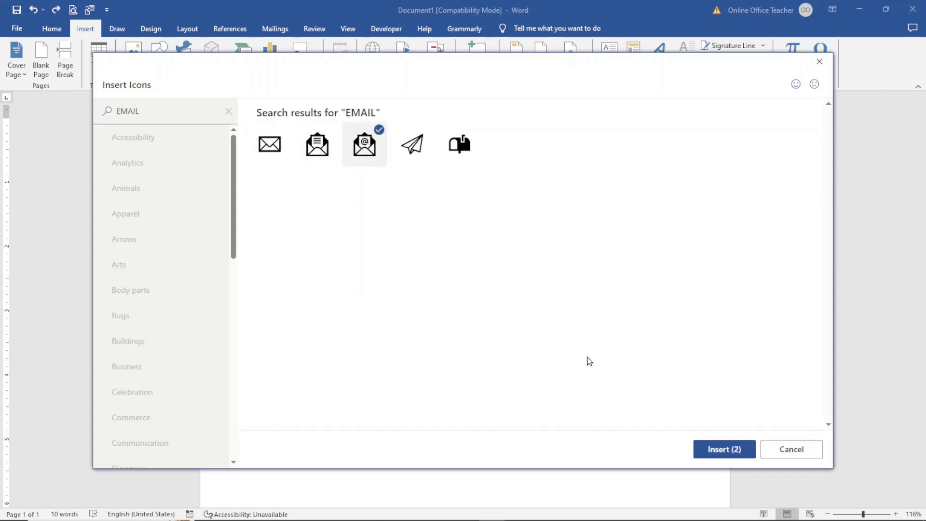
- Add a webcam icon (WEB) and a location pin (LOCATION), then insert all four icons
left_click(230, 112)
type("WEB")
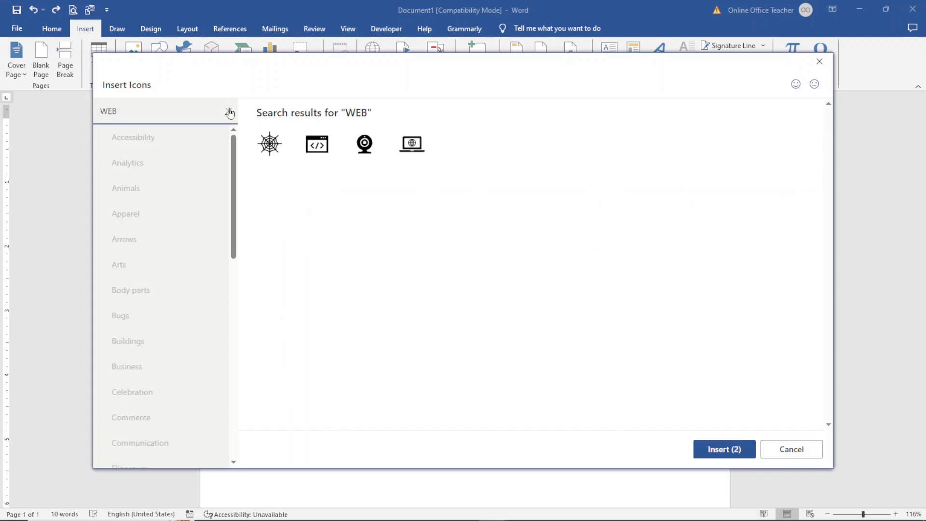
left_click(365, 152)
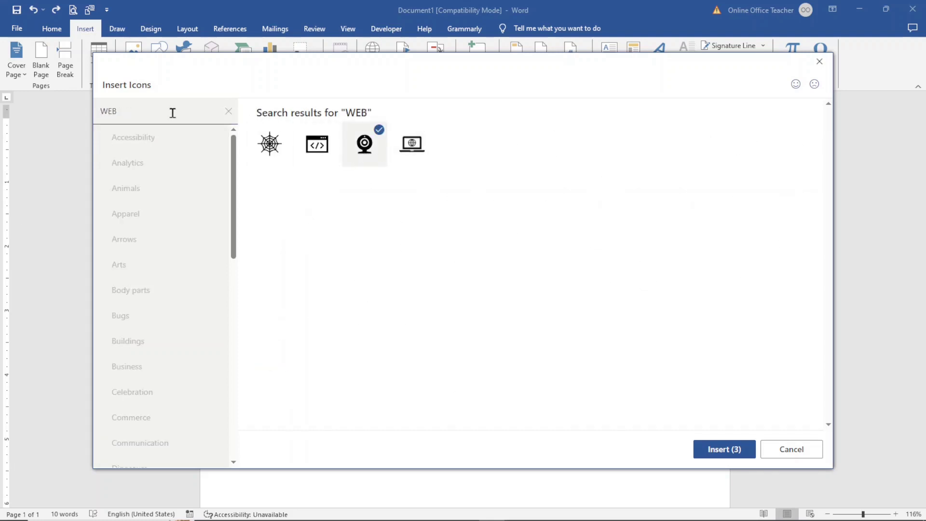
left_click(229, 112)
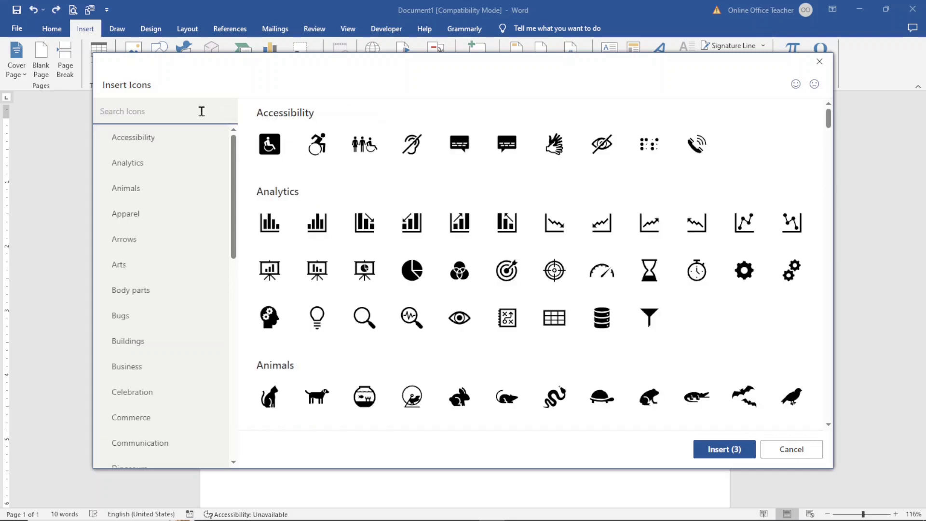
type("LOCATION")
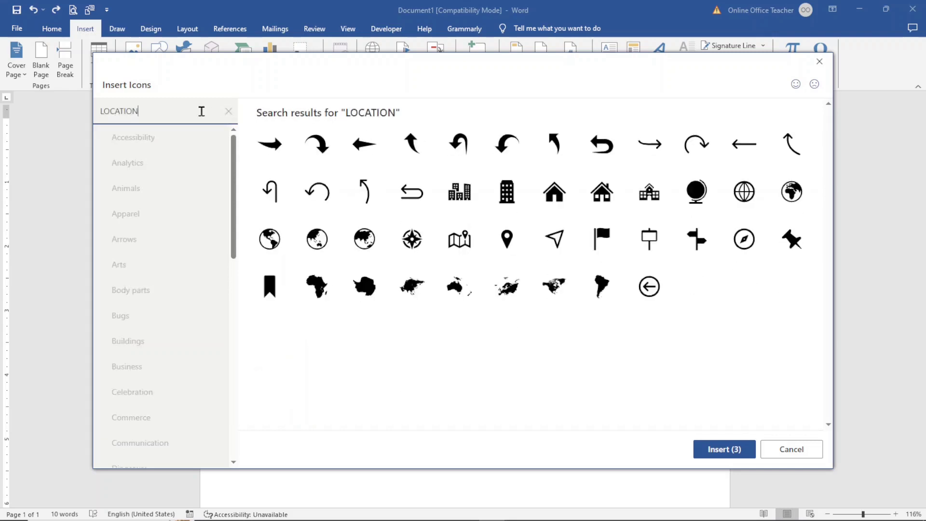
left_click(518, 242)
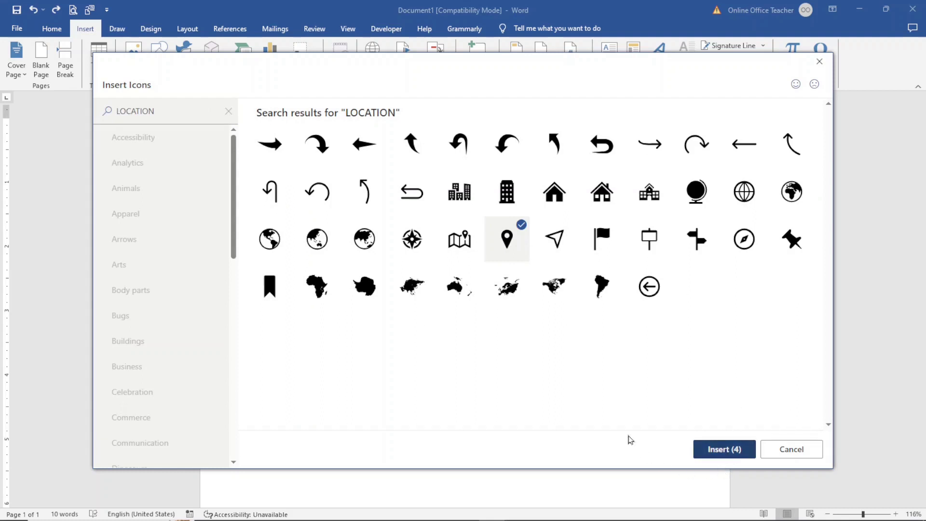
left_click(723, 451)
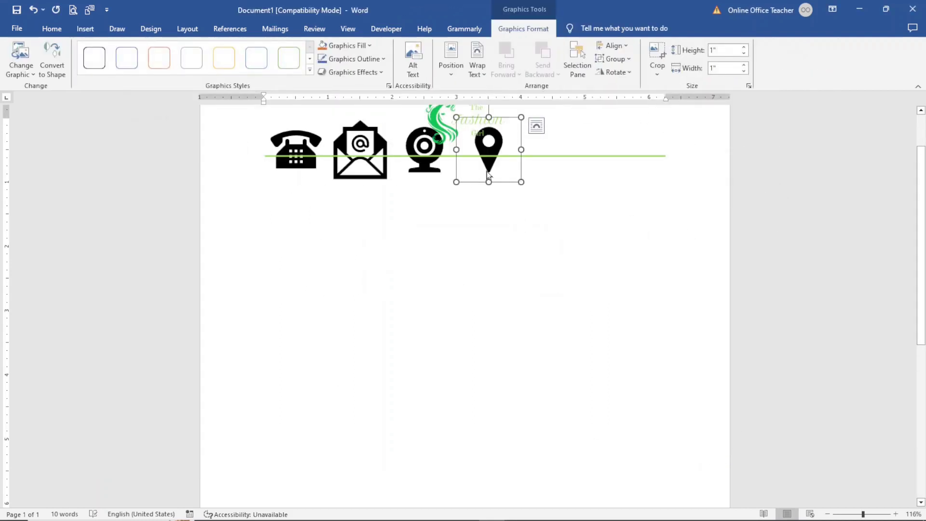
- Set the telephone icon to In Front of Text and move it lower, away from the envelope
left_click(533, 357)
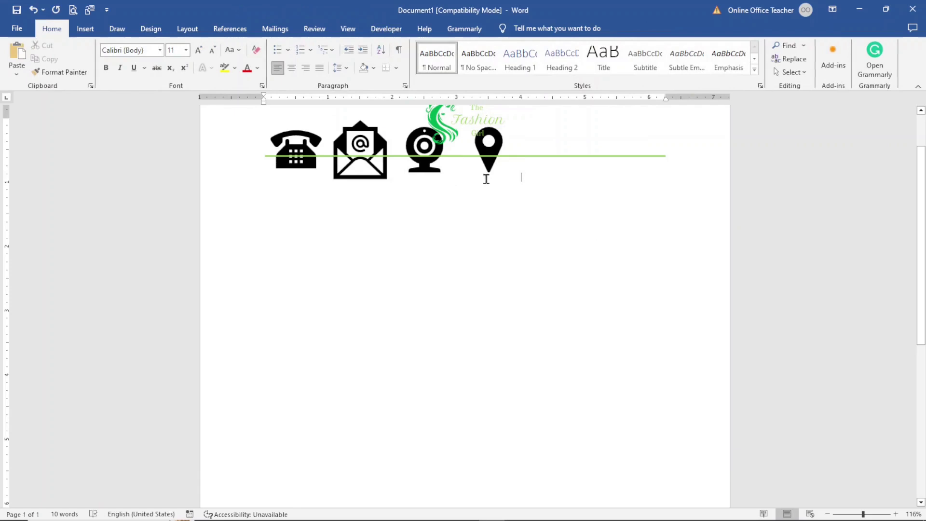
left_click(360, 173)
left_click(407, 350)
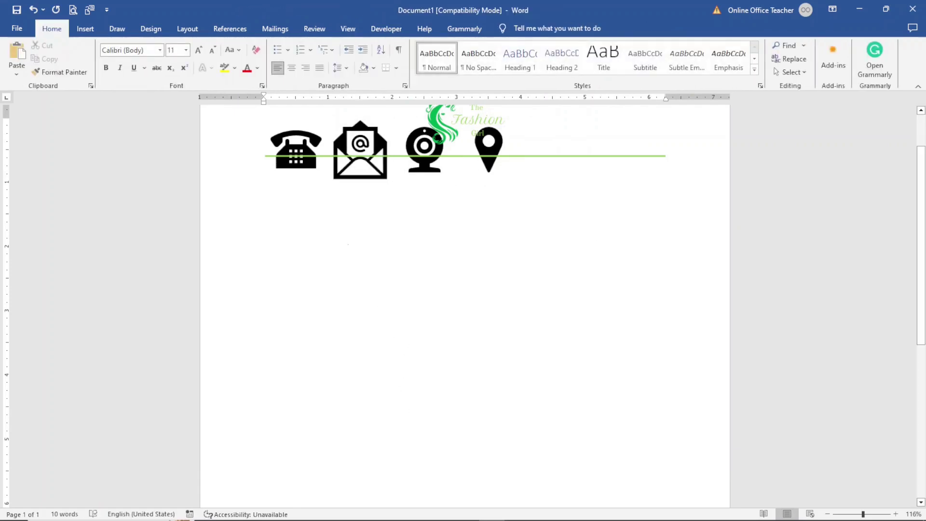
left_click(288, 147)
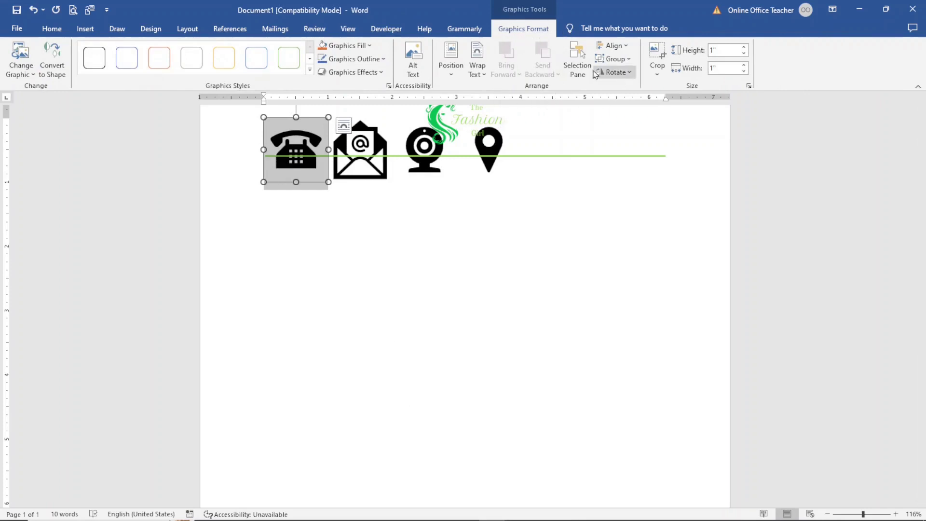
left_click(476, 70)
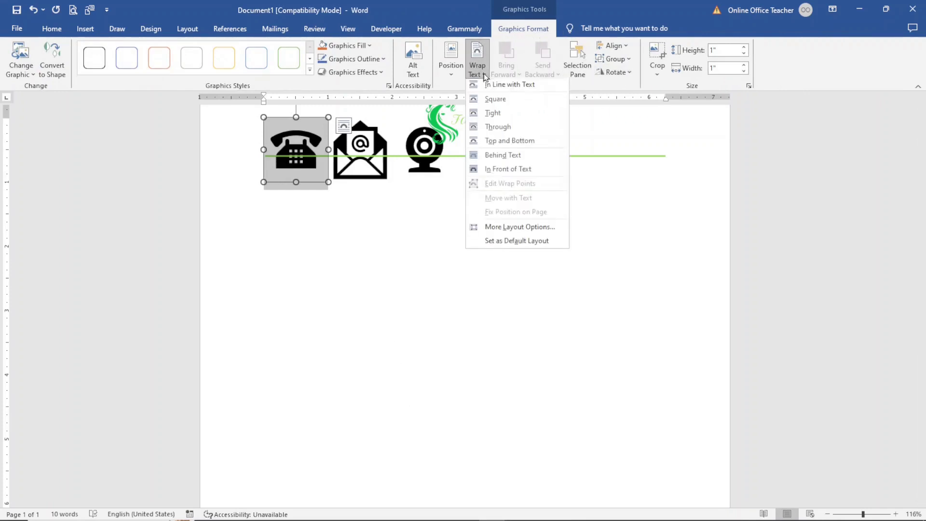
left_click(507, 175)
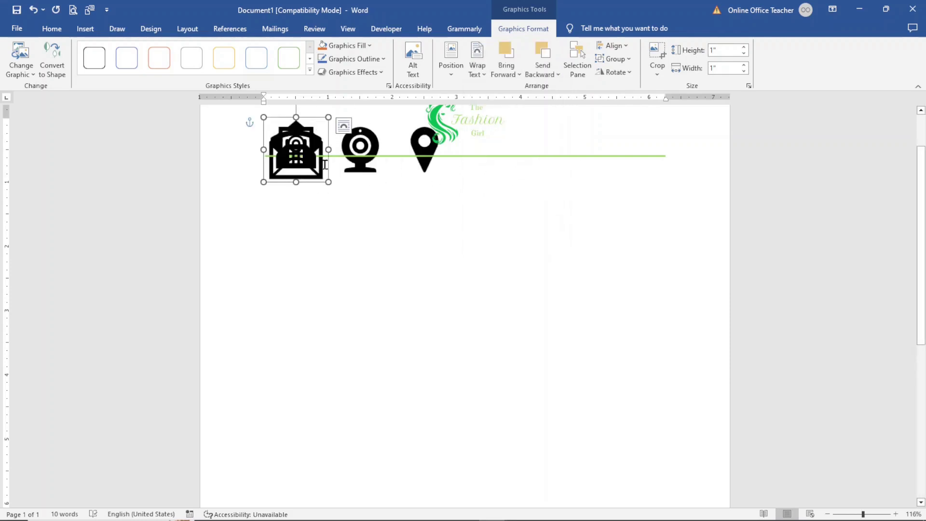
left_click_drag(331, 163, 414, 334)
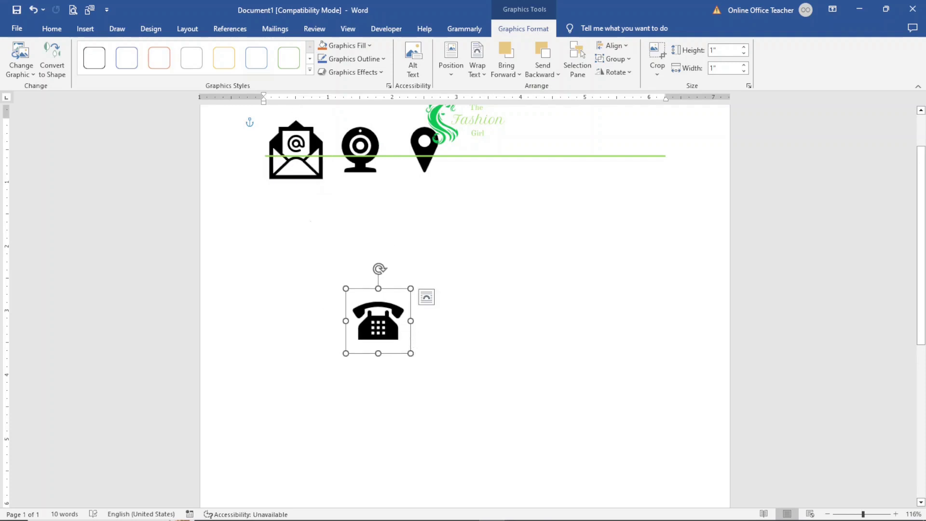
left_click(298, 167)
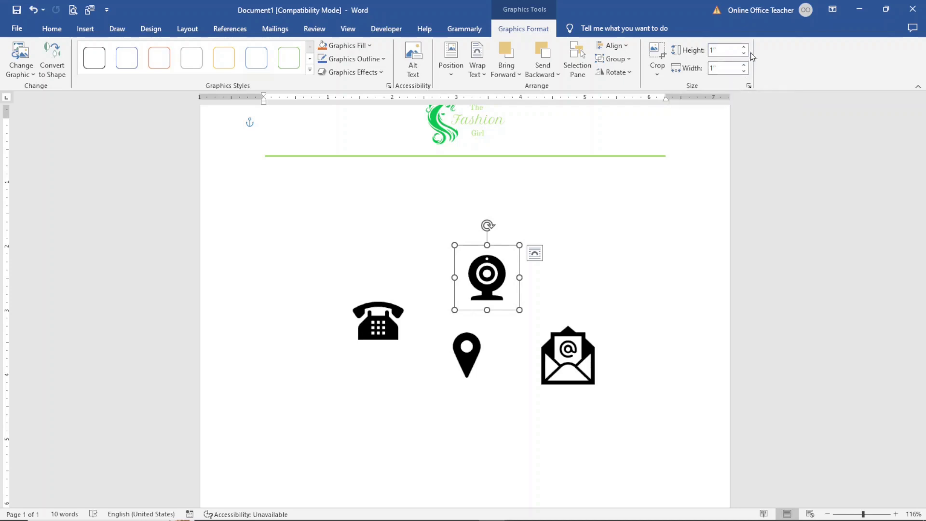
- Shrink the icons to 0.3" by 0.3" and select all four together
left_click(744, 53)
left_click(745, 53)
left_click(744, 53)
left_click(744, 54)
left_click(744, 53)
left_click(745, 53)
left_click(744, 54)
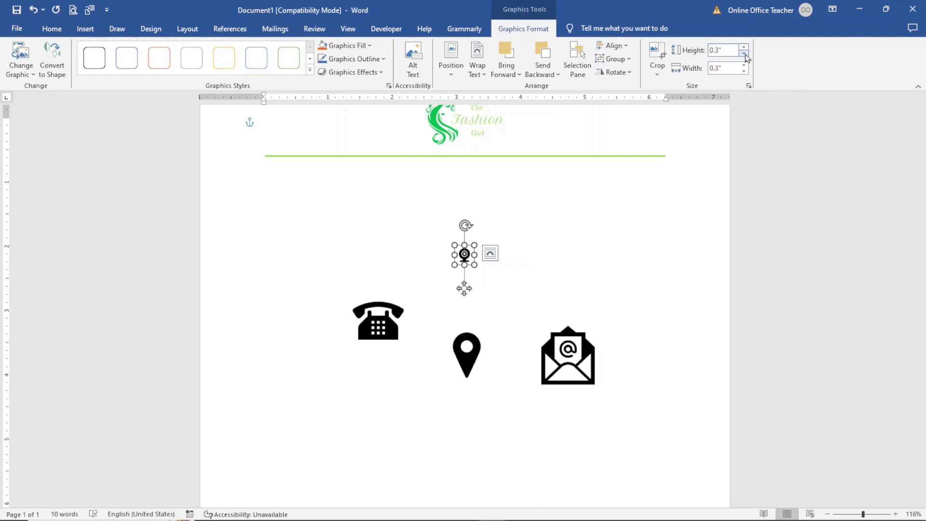
key("Tab")
left_click(744, 53)
left_click(744, 54)
left_click(745, 54)
left_click(745, 54)
left_click(745, 53)
left_click(745, 53)
left_click(745, 54)
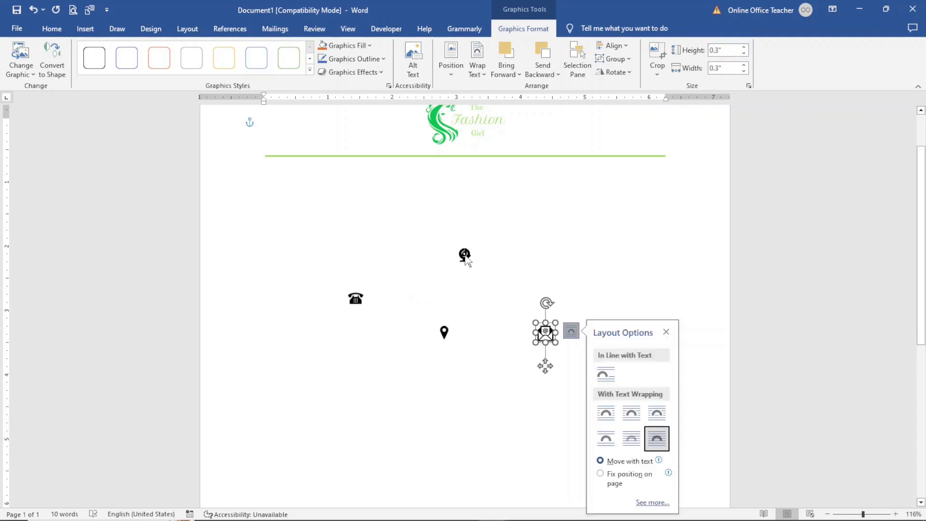
left_click(465, 256, "shift")
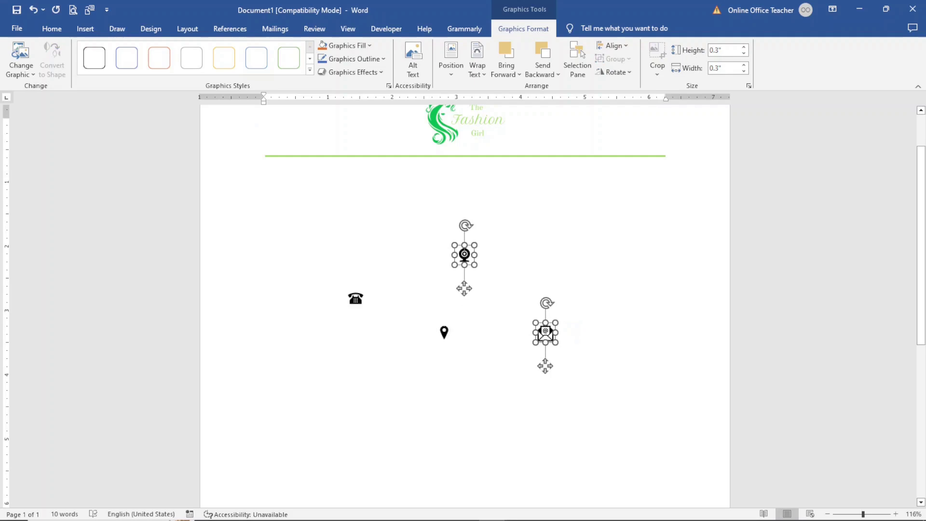
left_click(444, 334, "shift")
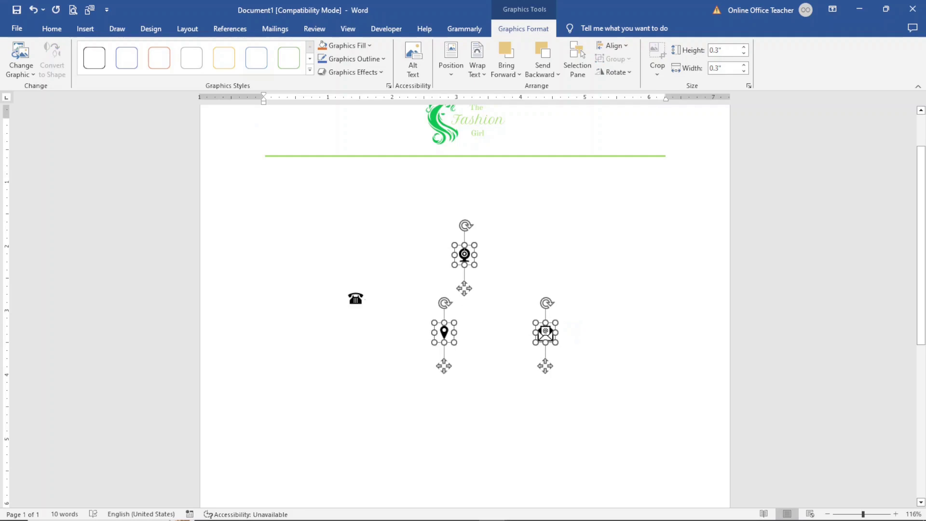
left_click(360, 297, "shift")
- Fill the four icons light green and drag them down into the footer
left_click(363, 48)
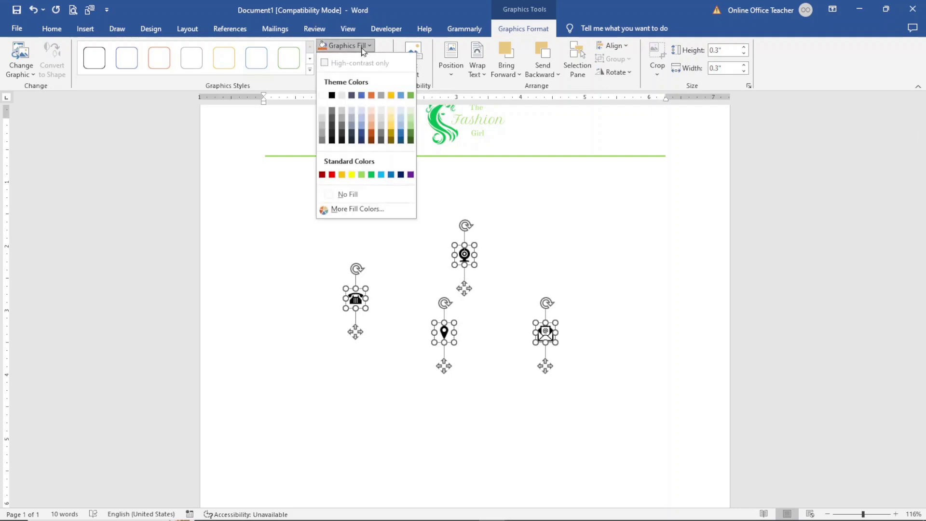
left_click(361, 174)
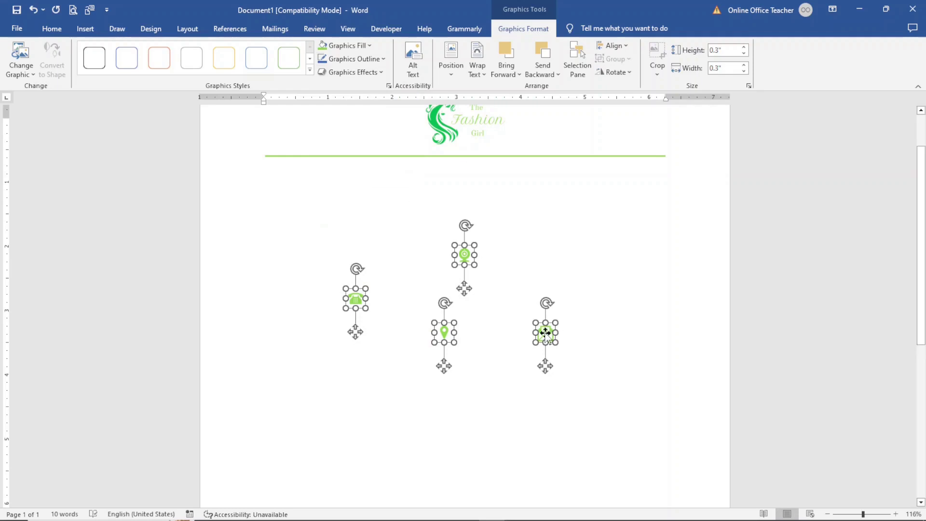
left_click_drag(544, 332, 586, 492)
- Place the telephone icon beside the phone number and the envelope beside the e-mail address
scroll(474, 417, "down", 5)
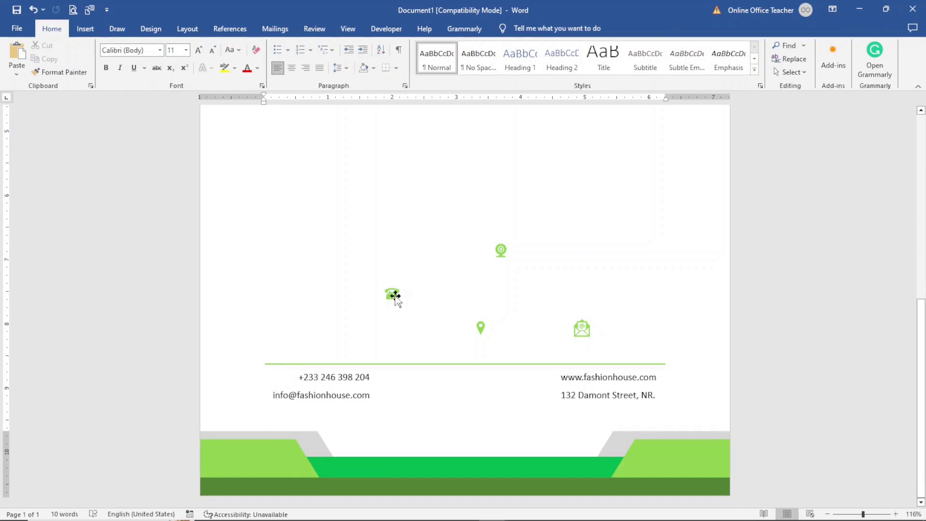
left_click(395, 296)
left_click_drag(392, 295, 383, 379)
left_click_drag(383, 412, 384, 411)
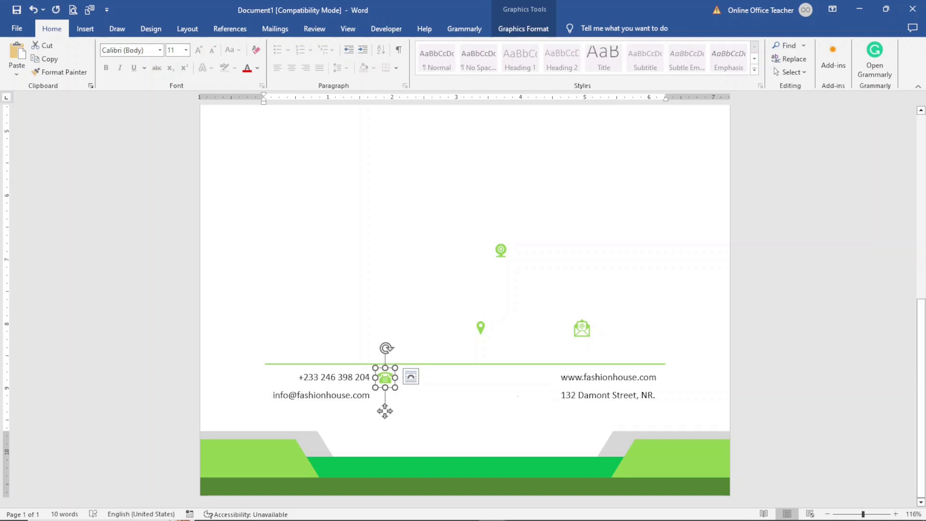
left_click(581, 329)
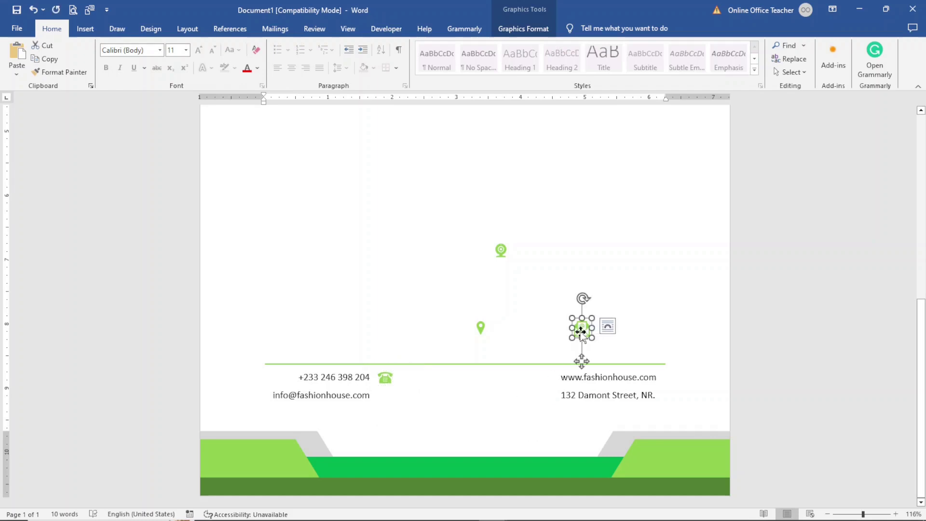
left_click_drag(571, 340, 384, 398)
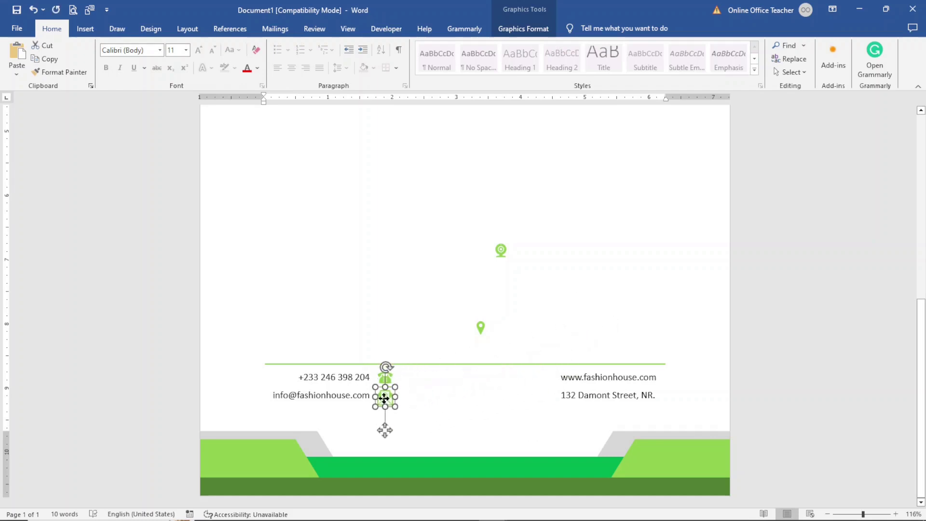
- Place the webcam icon by the website and the location pin beside the street address
left_click_drag(500, 252, 545, 377)
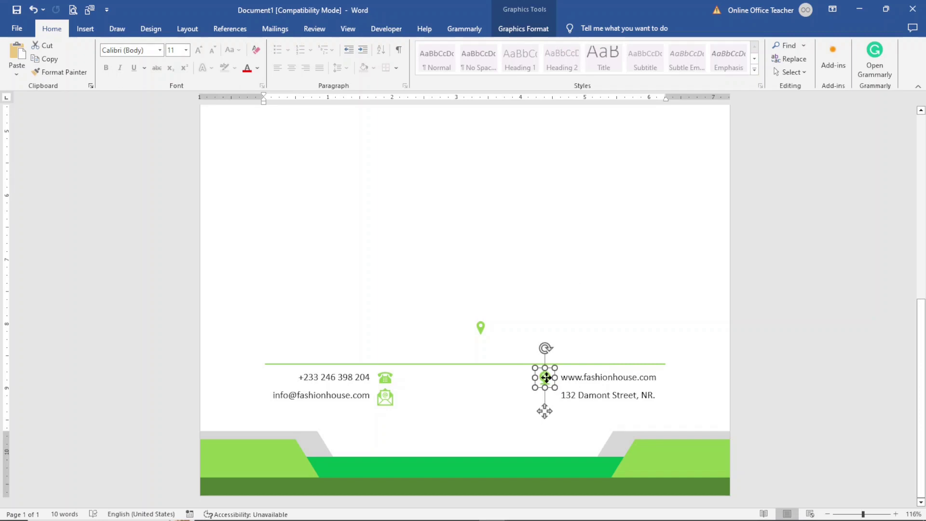
left_click(480, 328)
left_click_drag(480, 328, 543, 403)
scroll(465, 434, "down", 3)
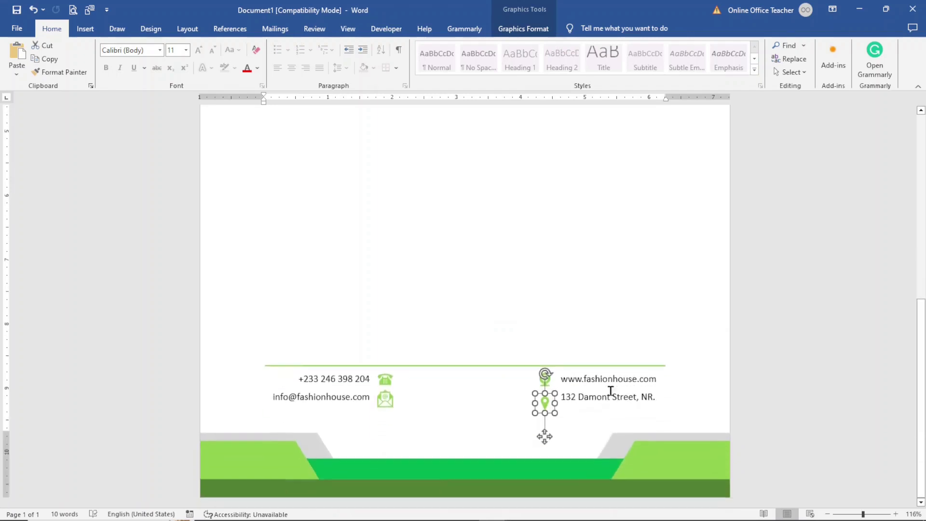
key("ctrl+z")
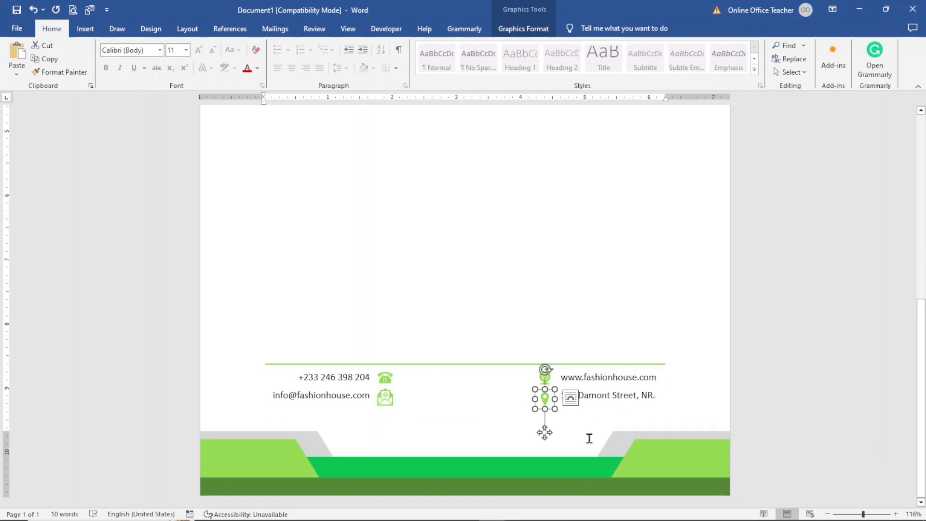
left_click(635, 440)
- Draw a new text box below the green header line with Draw Text Box
scroll(747, 421, "up", 7)
scroll(748, 421, "down", 2)
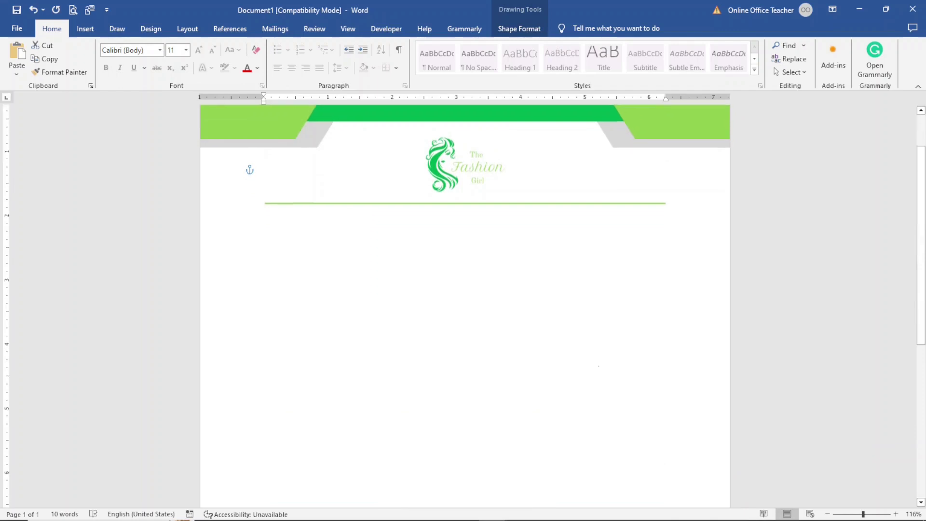
scroll(698, 376, "up", 2)
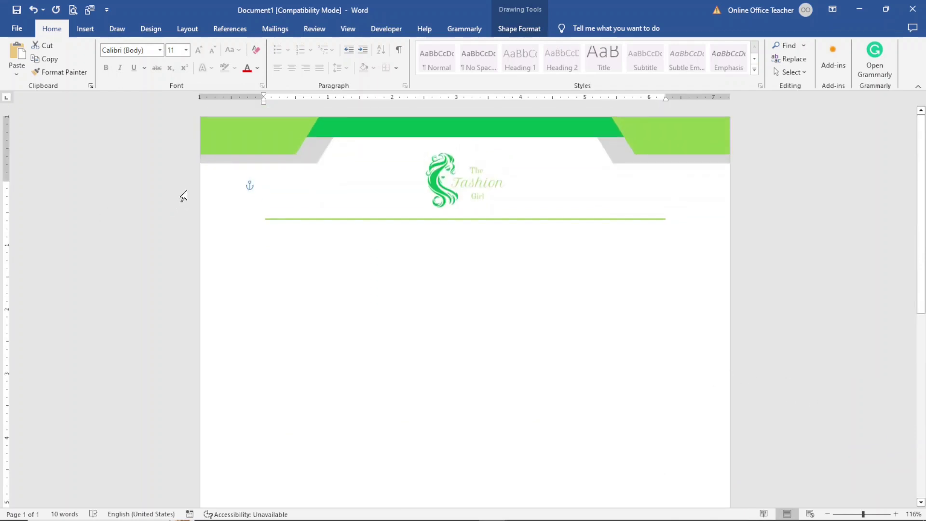
scroll(464, 308, "down", 3)
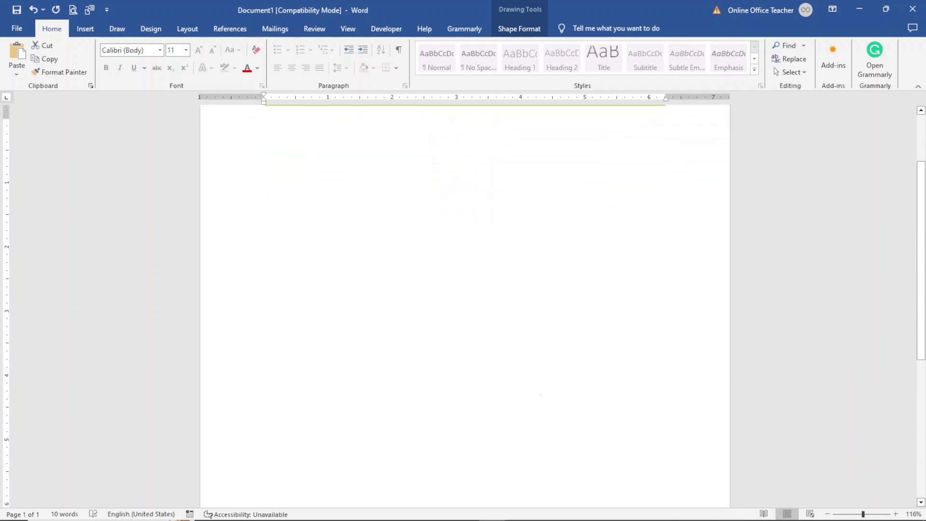
scroll(465, 309, "up", 3)
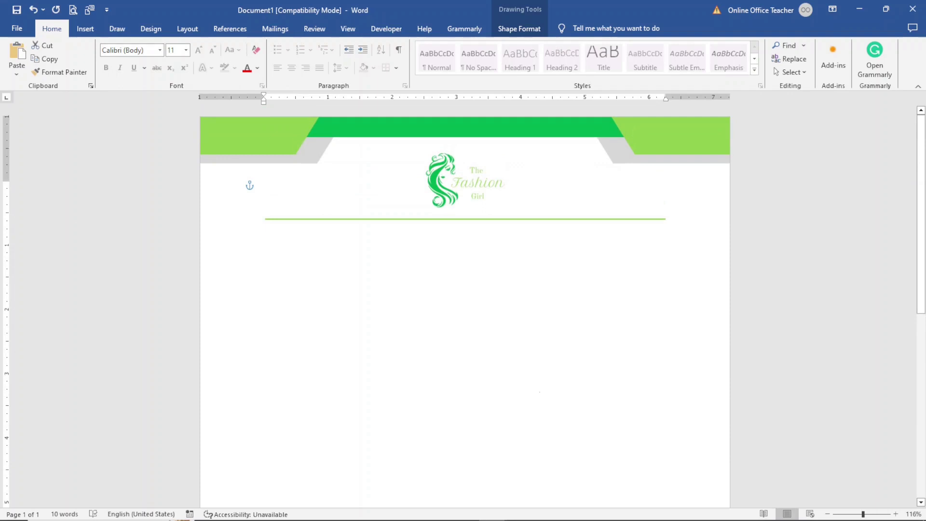
left_click(85, 29)
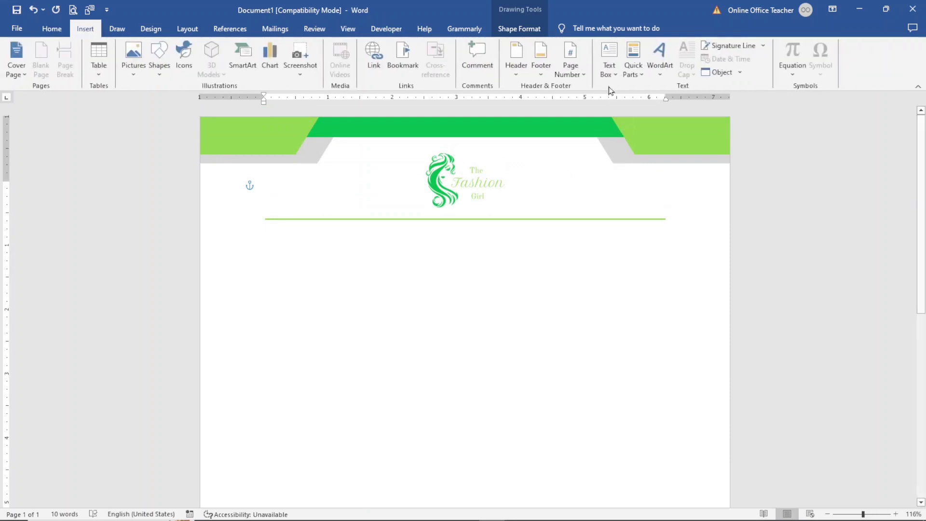
left_click(609, 61)
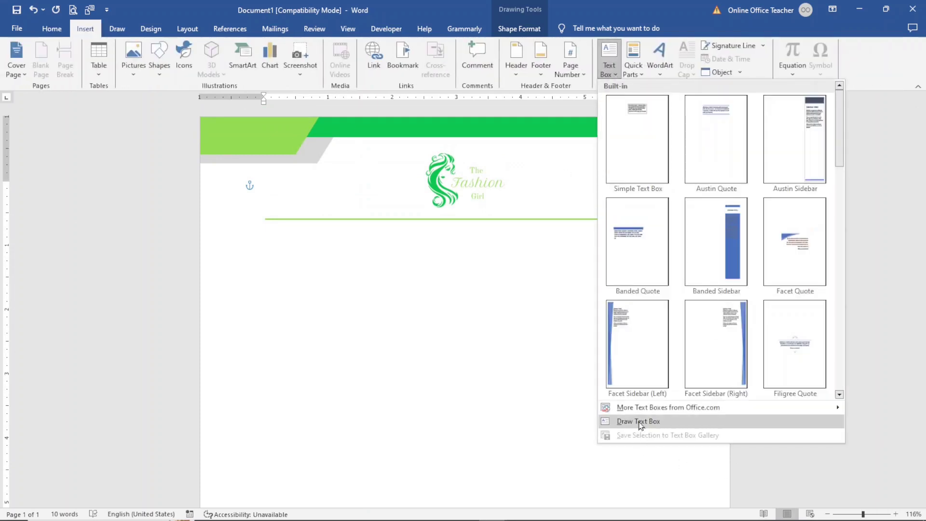
left_click(640, 421)
left_click_drag(264, 240, 398, 328)
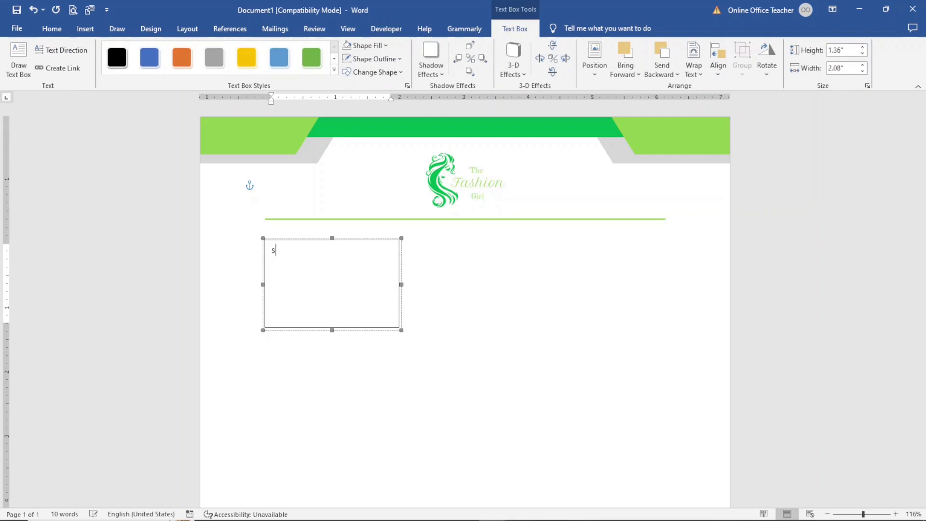
- Type the recipient's name, P.O. box and town on three lines, then select the text
key("Return")
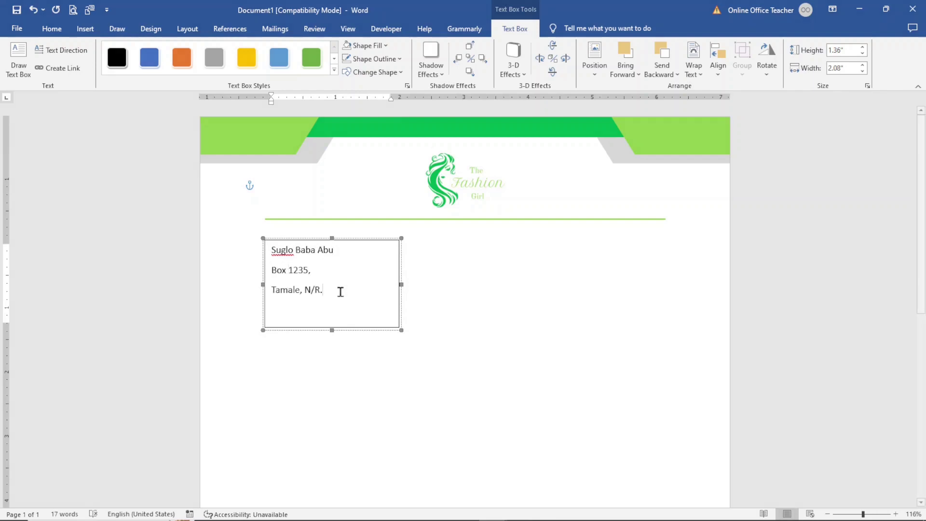
left_click_drag(335, 289, 263, 251)
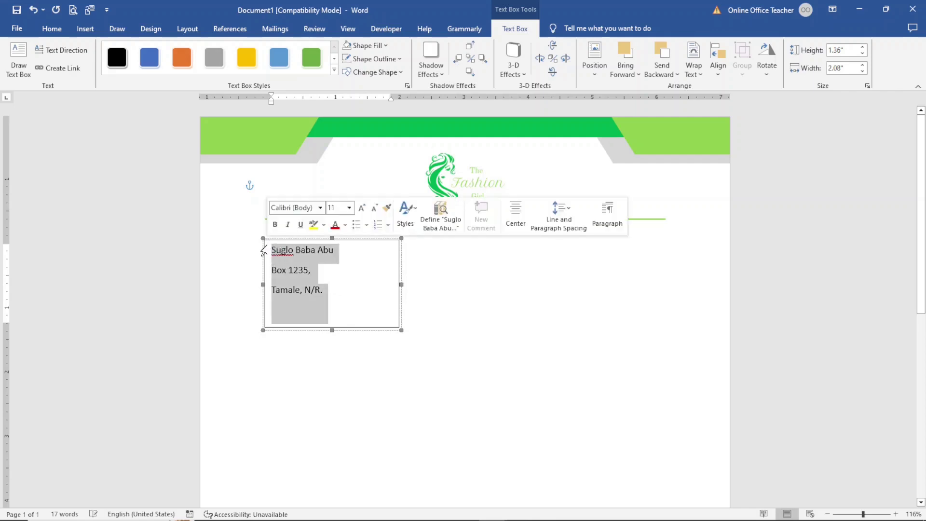
left_click(52, 29)
- Set the address lines' Spacing After to 0 pt and shorten the box to fit them
left_click(346, 68)
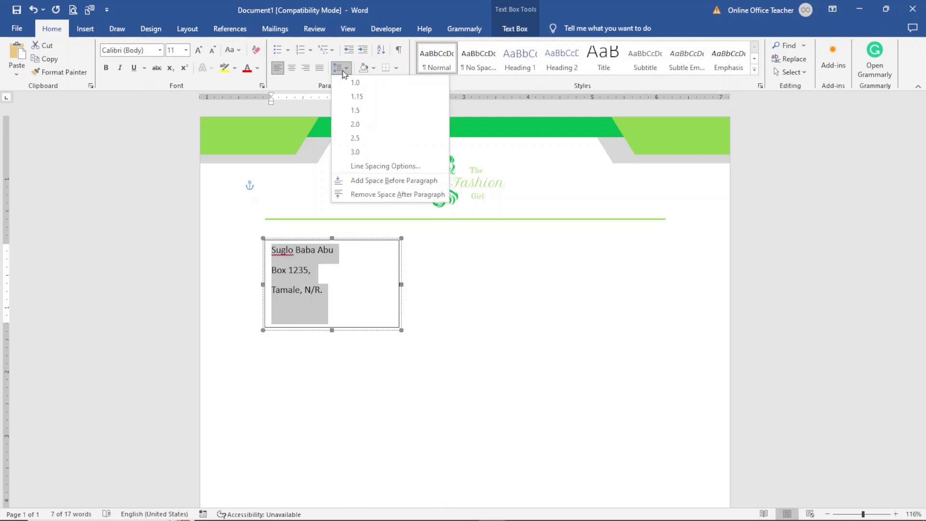
left_click(383, 167)
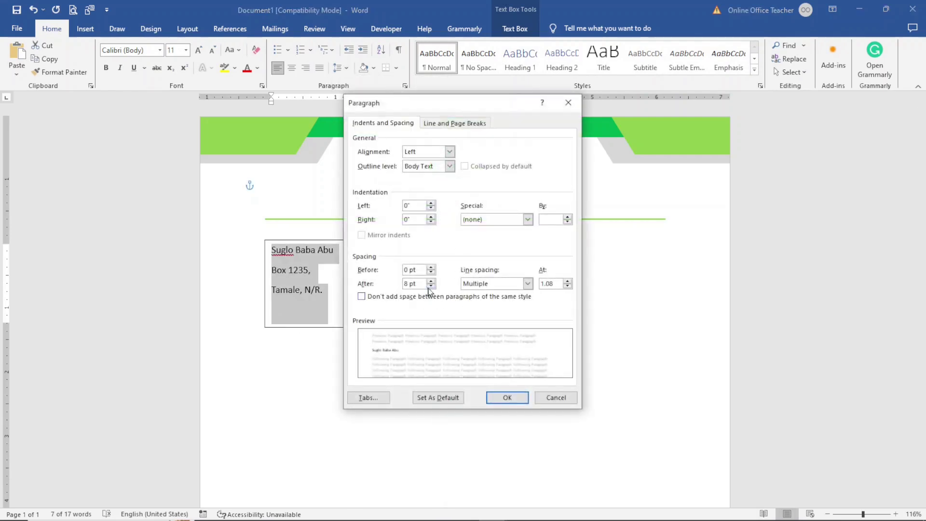
left_click(431, 287)
left_click(432, 287)
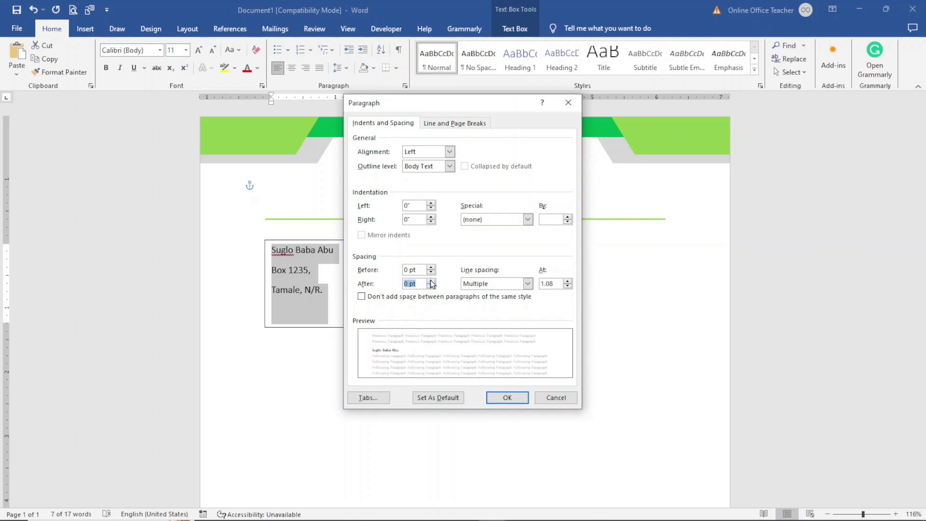
left_click(507, 398)
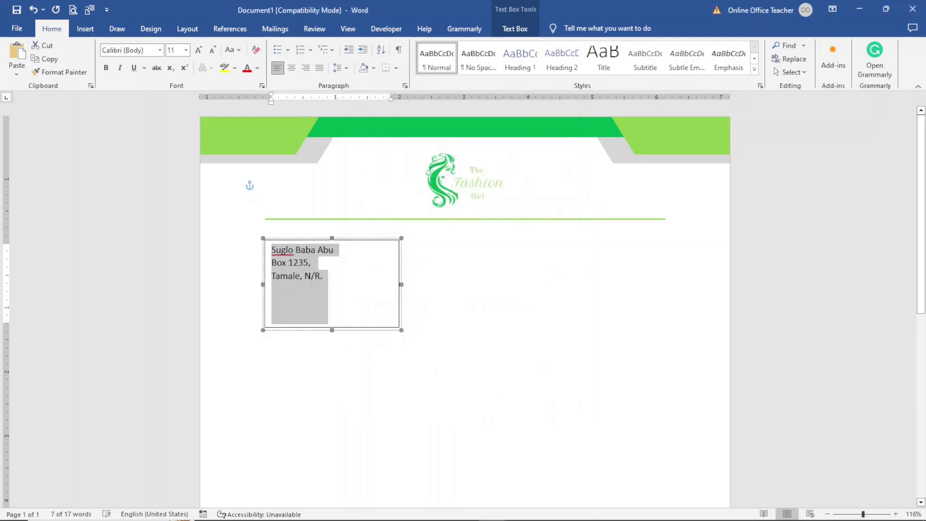
left_click_drag(331, 328, 330, 289)
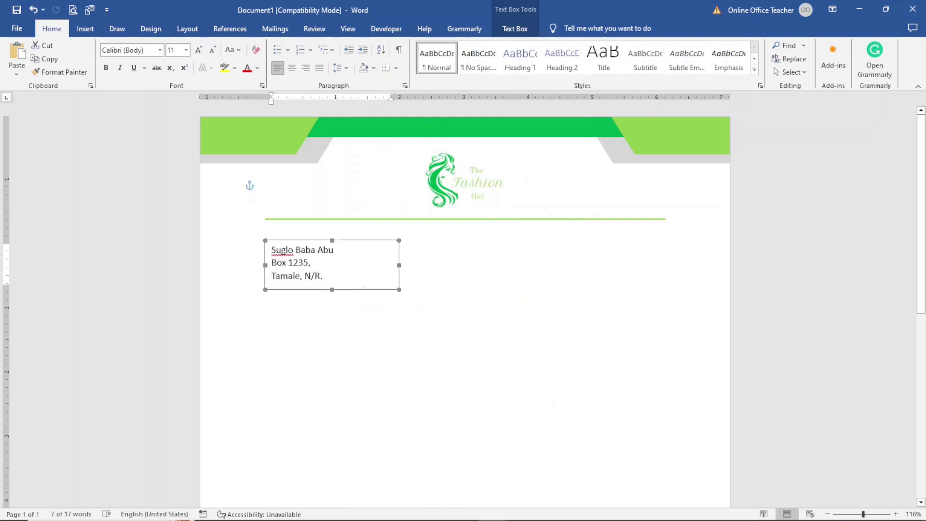
left_click(514, 29)
- Remove the address box outline and place a copy of it on the right below the header line
left_click(345, 58)
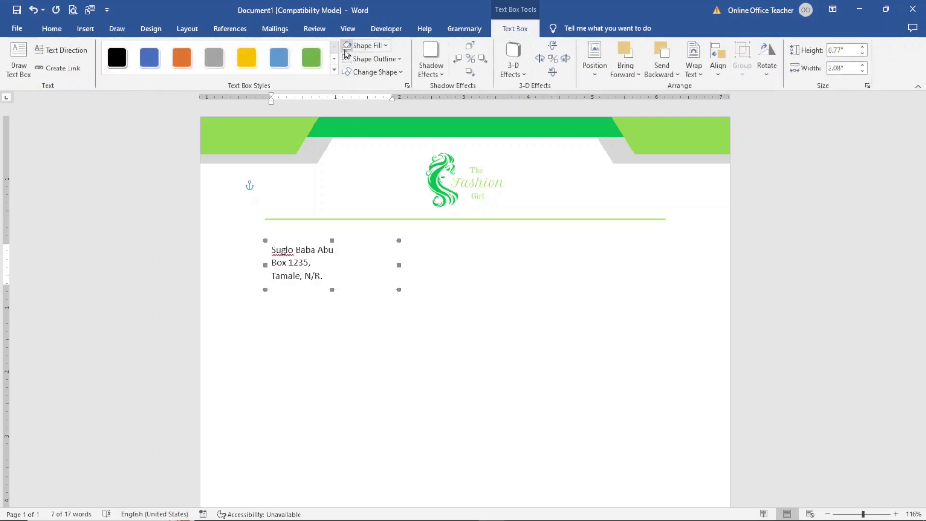
left_click(355, 267)
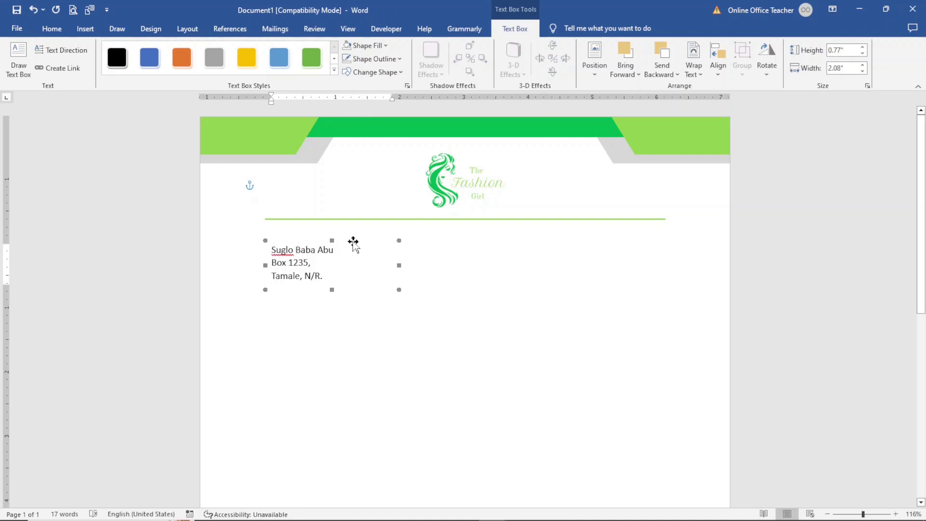
left_click(353, 241)
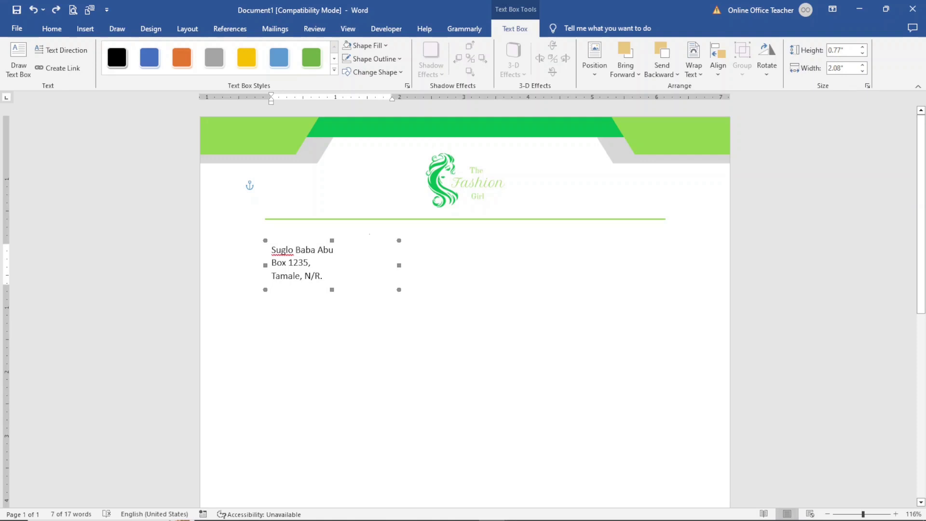
left_click_drag(371, 246, 635, 253)
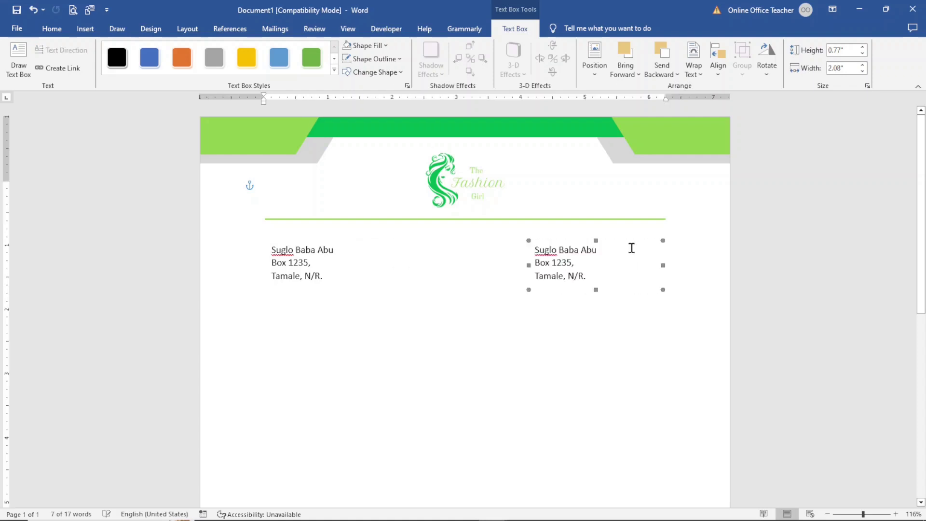
- Replace the copied address text in the right-hand box with the date 22 March, 2024
left_click_drag(593, 280, 531, 241)
key("BackSpace")
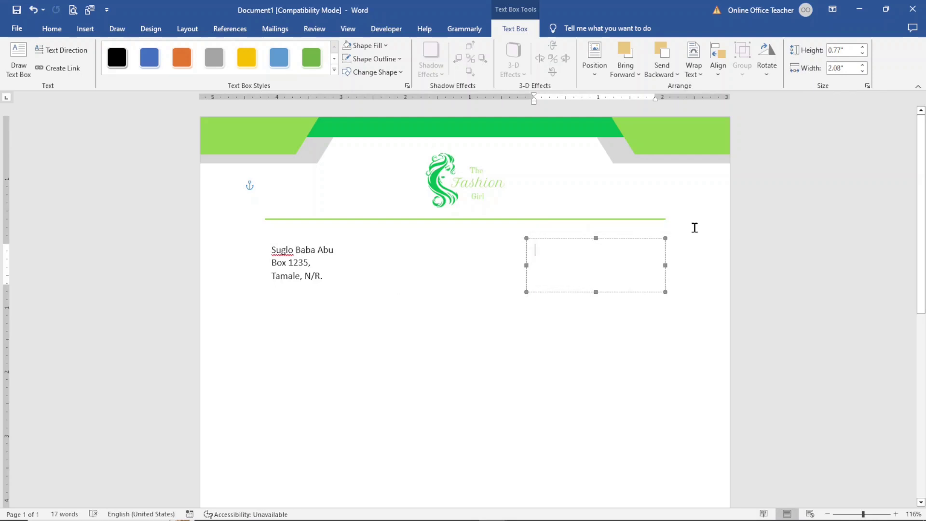
type("22 March, 2024")
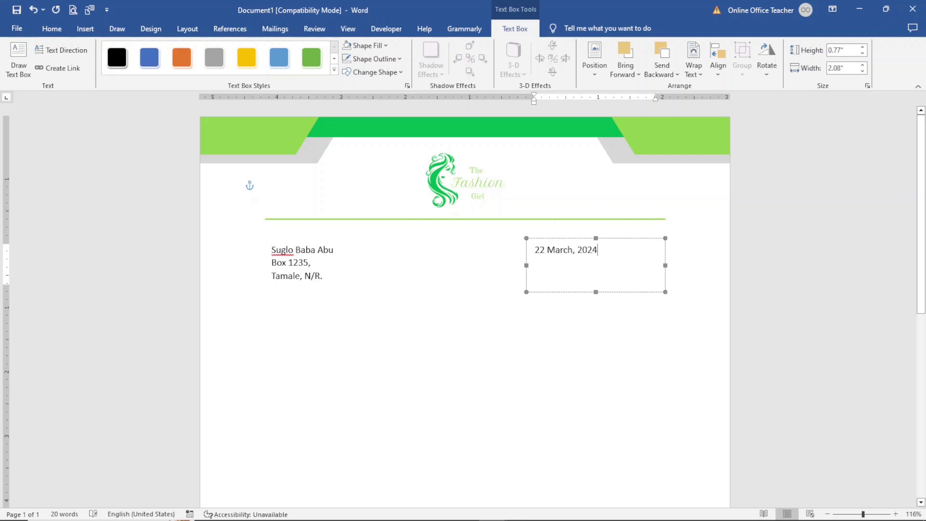
- Right-align the date, shrink its box to a single line, and make it bold
left_click(52, 29)
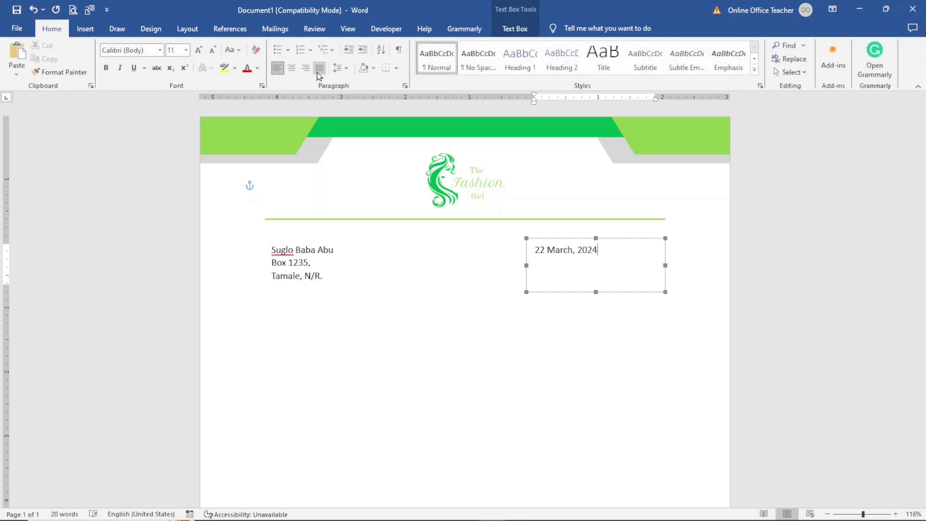
left_click(305, 67)
left_click_drag(595, 292, 597, 262)
left_click_drag(528, 251, 566, 251)
left_click(105, 68)
left_click(263, 186)
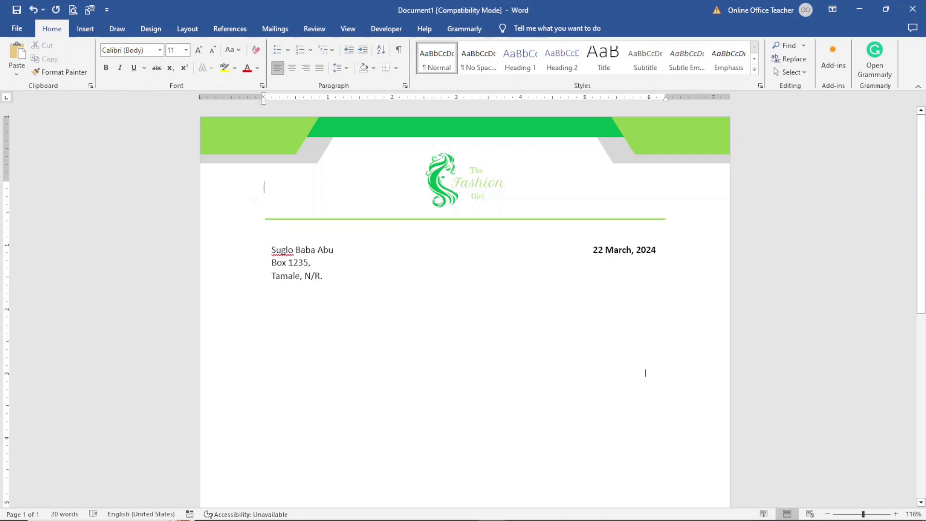
scroll(645, 372, "down", 1)
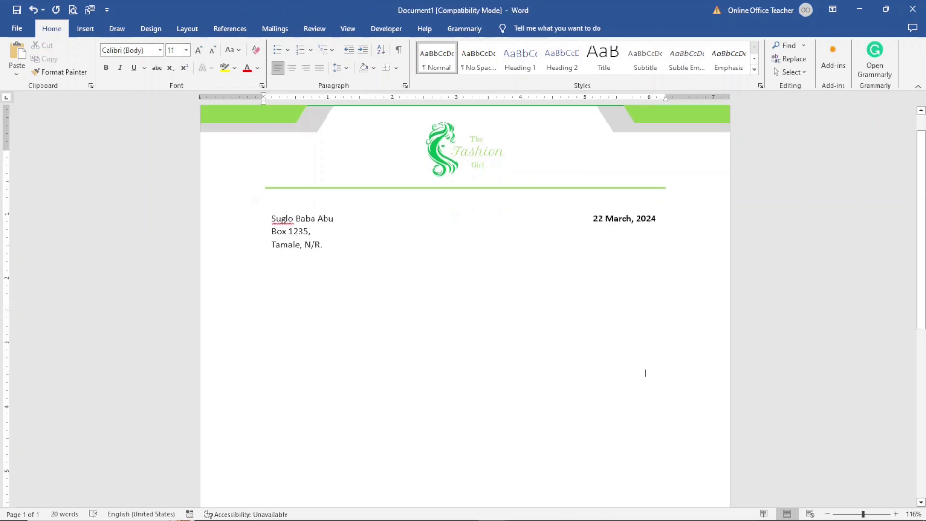
left_click(84, 29)
- Draw a large text box holding sample body paragraphs closing 'Sincerely yours,', the signer's name and 'Executive Director'
left_click(609, 62)
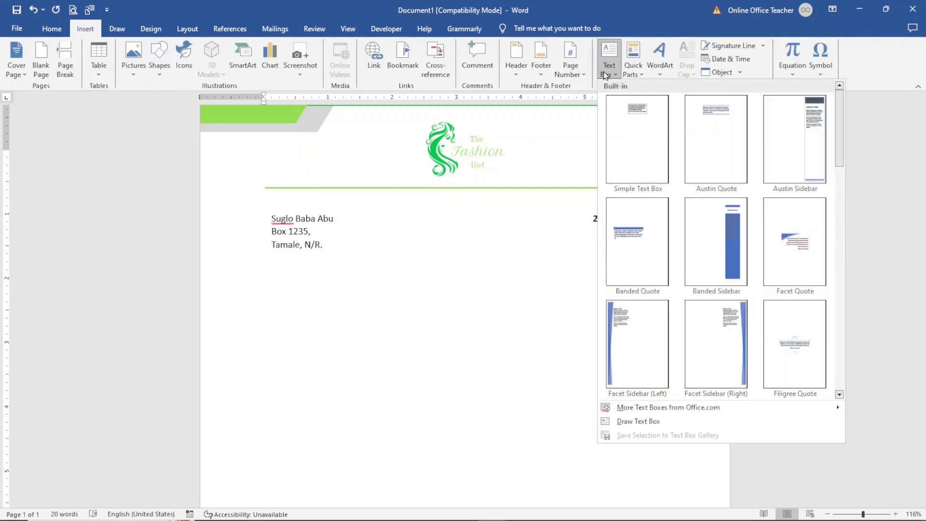
left_click(646, 423)
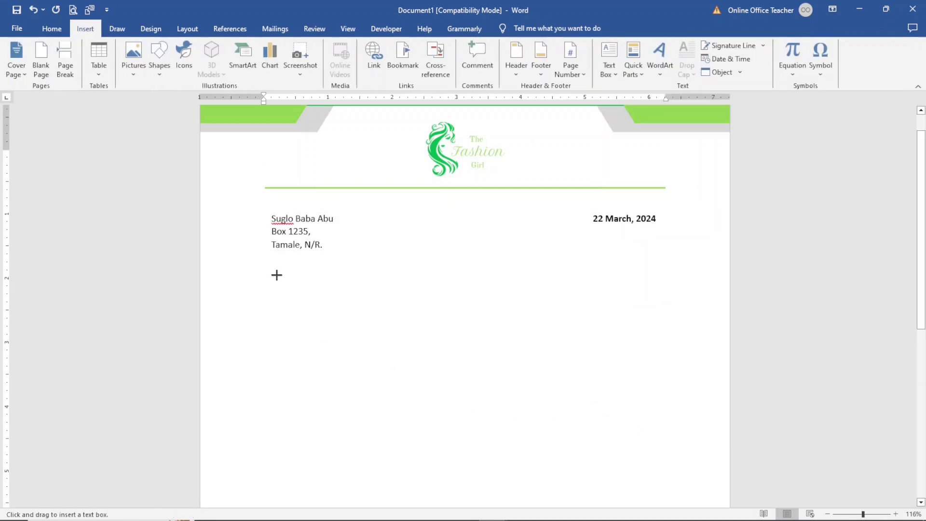
left_click_drag(272, 277, 664, 418)
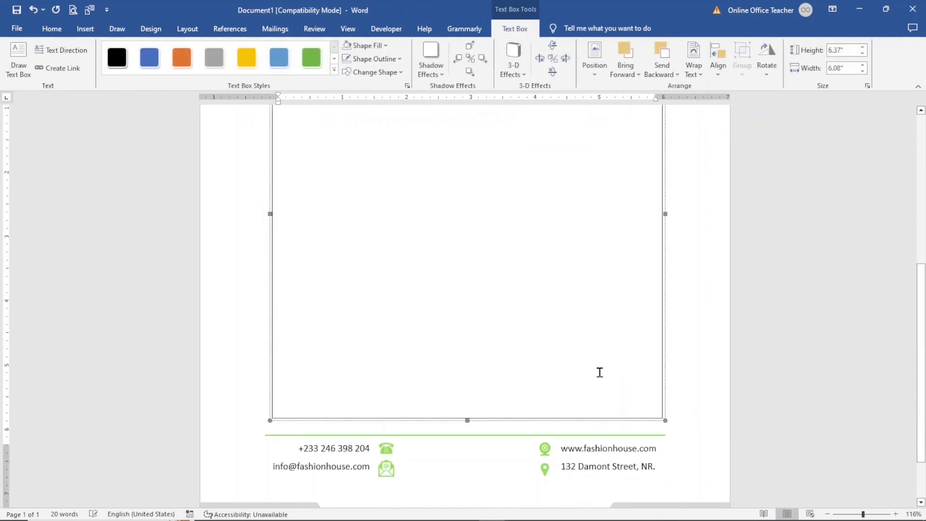
scroll(599, 372, "down", 1)
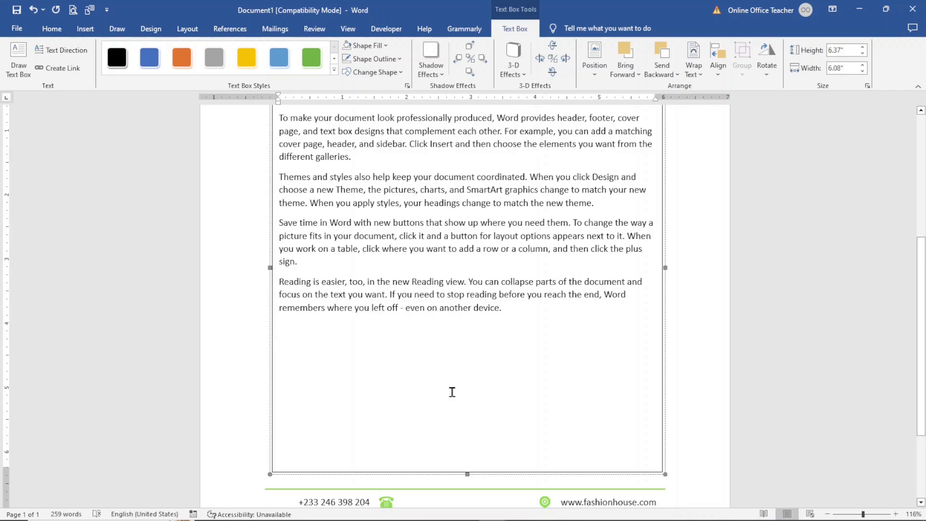
type("sin")
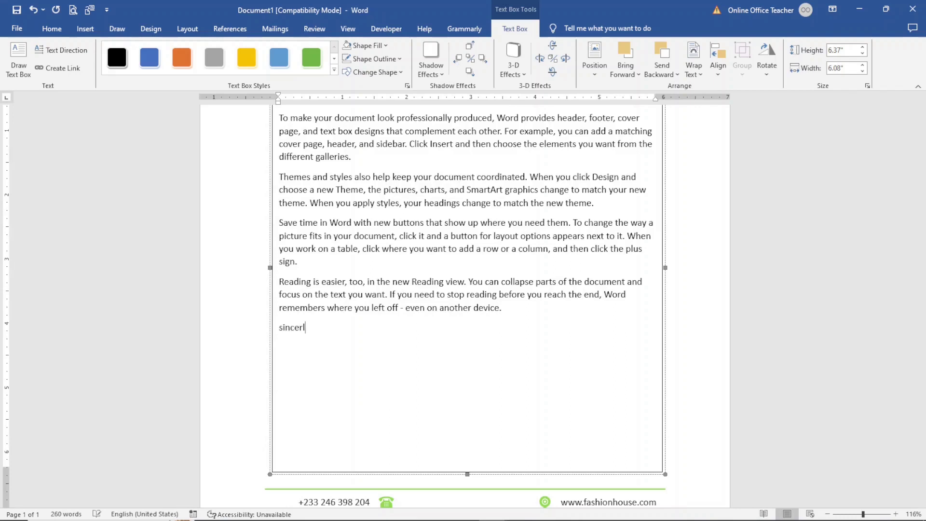
type("cerely yours,")
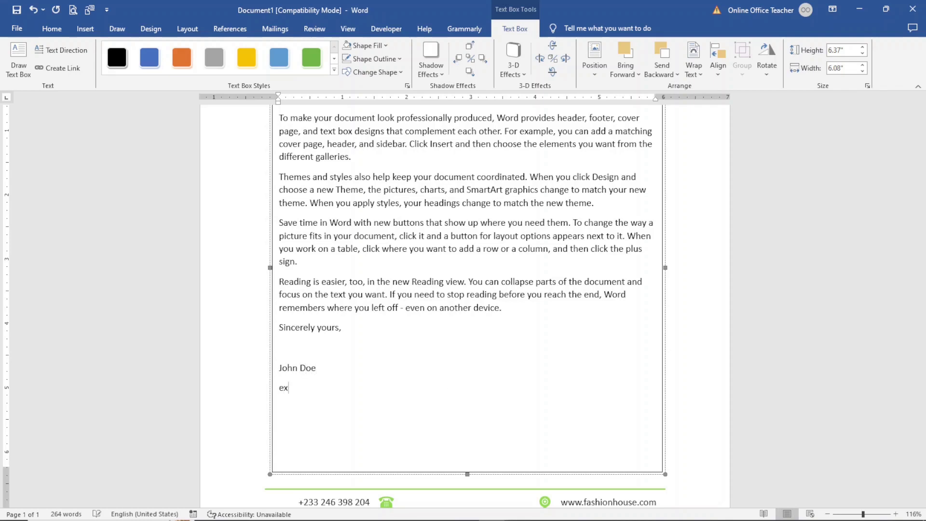
type("ve Director")
key("Up")
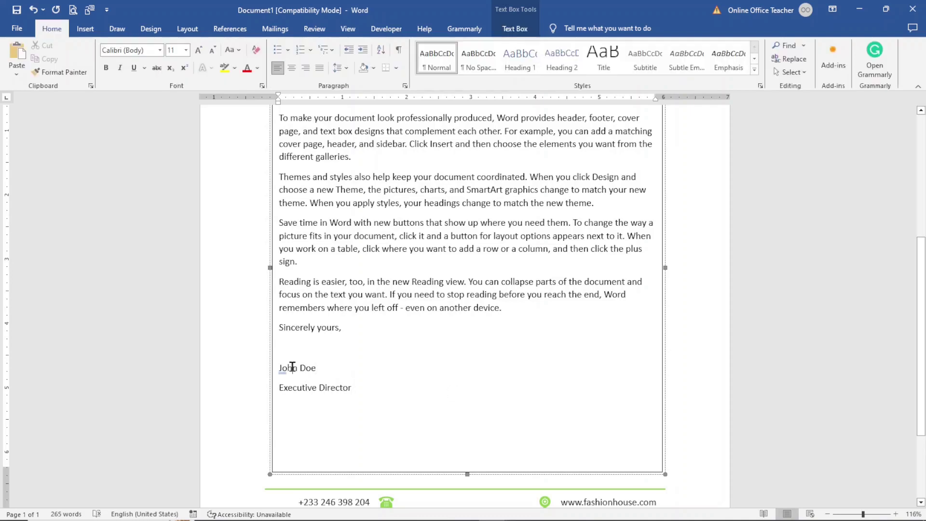
- Enlarge the signer's name line to 16 pt
triple_click(293, 367)
left_click(198, 51)
left_click(198, 51)
left_click(198, 51)
left_click(280, 328)
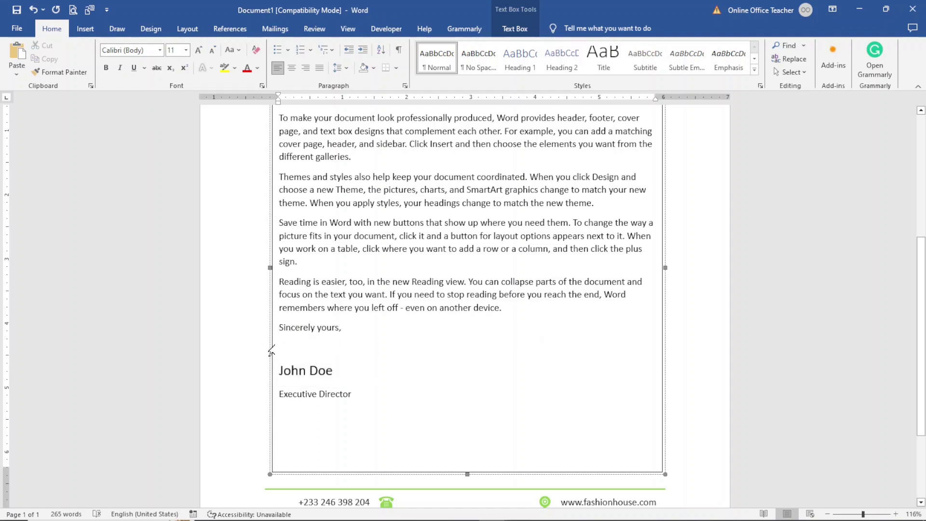
- Paste a copy of the name on the line above and set it in Bradley Hand ITC
left_click_drag(335, 371, 292, 373)
key("ctrl+c")
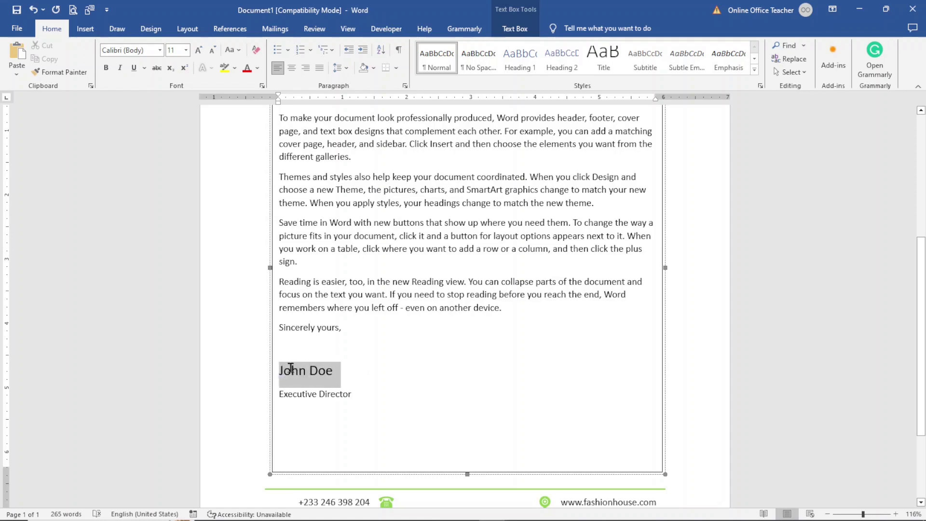
left_click(299, 347)
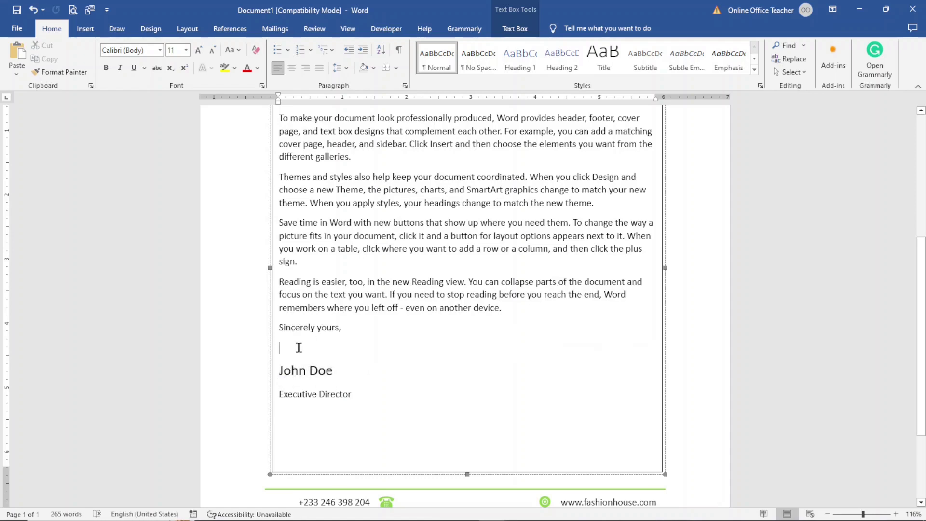
key("ctrl+v")
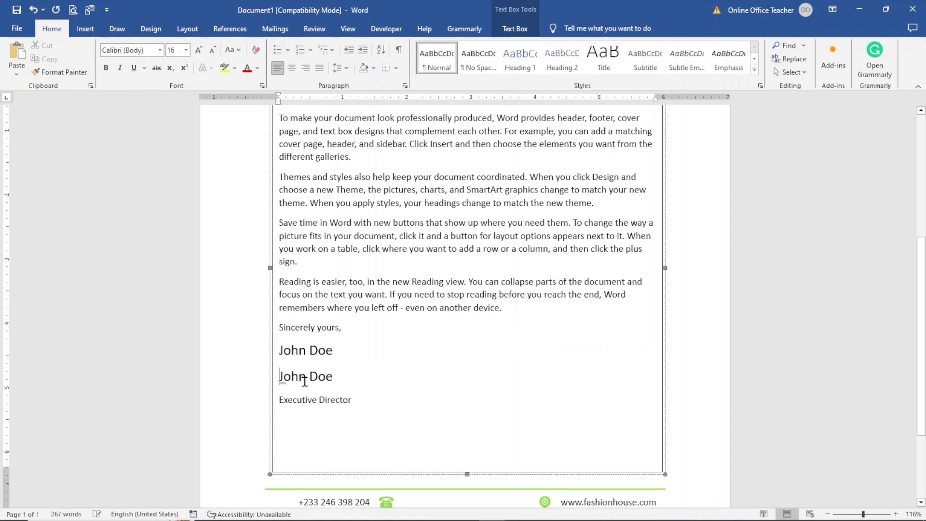
triple_click(331, 351)
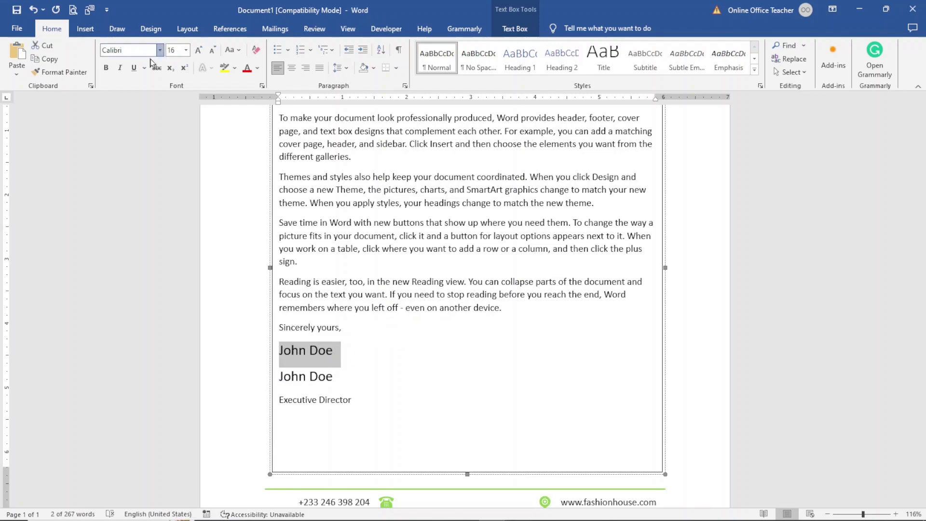
left_click(160, 50)
scroll(170, 265, "down", 1)
scroll(144, 313, "down", 6)
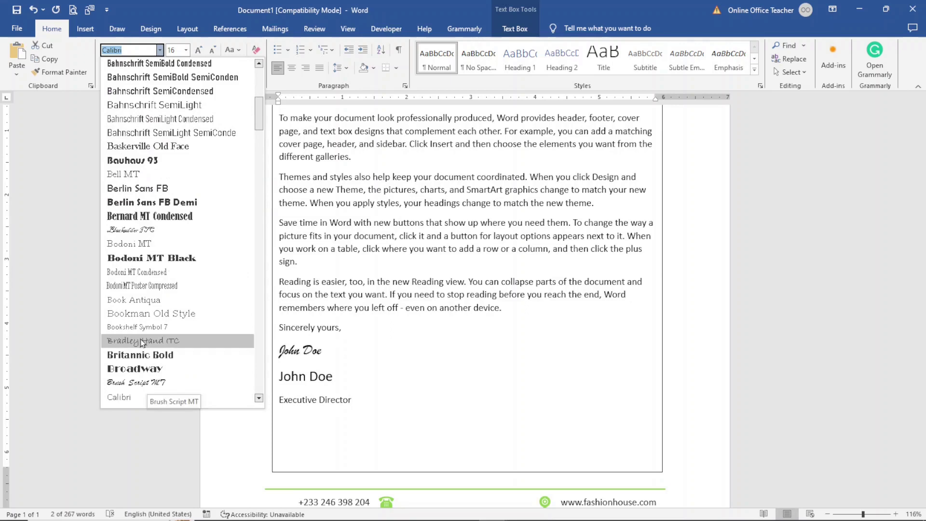
left_click(140, 341)
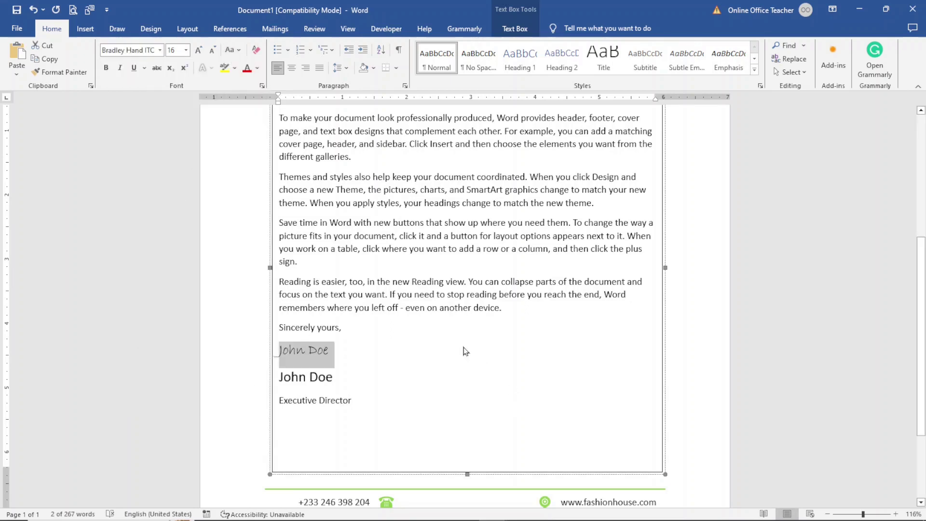
left_click(450, 337)
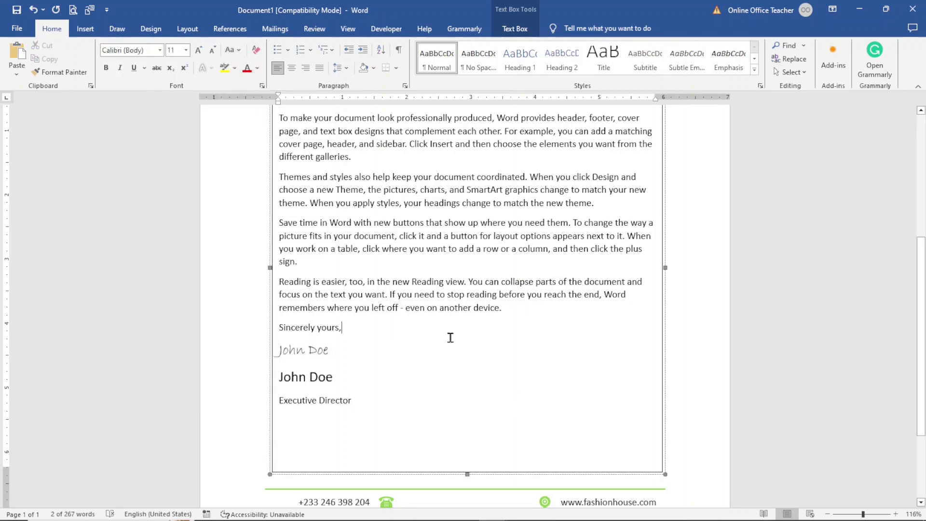
left_click(516, 32)
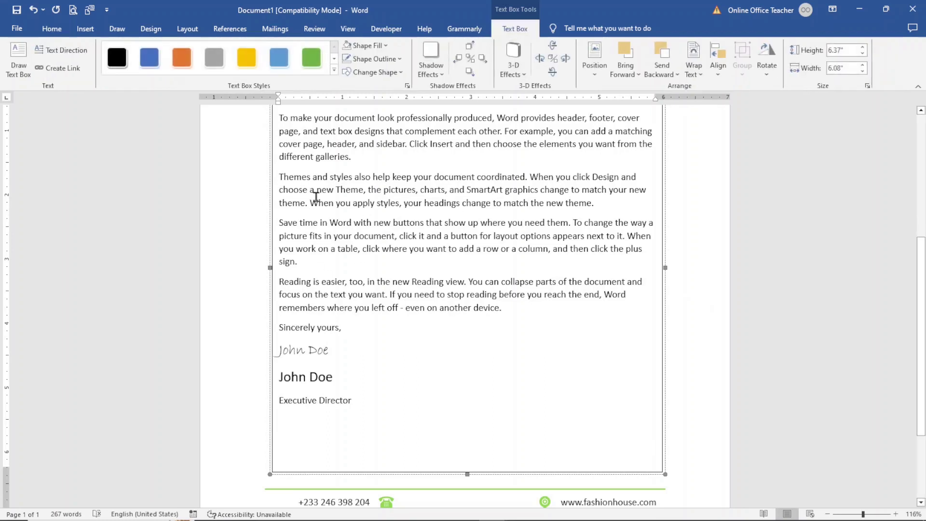
- Give the letter's text box No Fill and No Outline
left_click(369, 45)
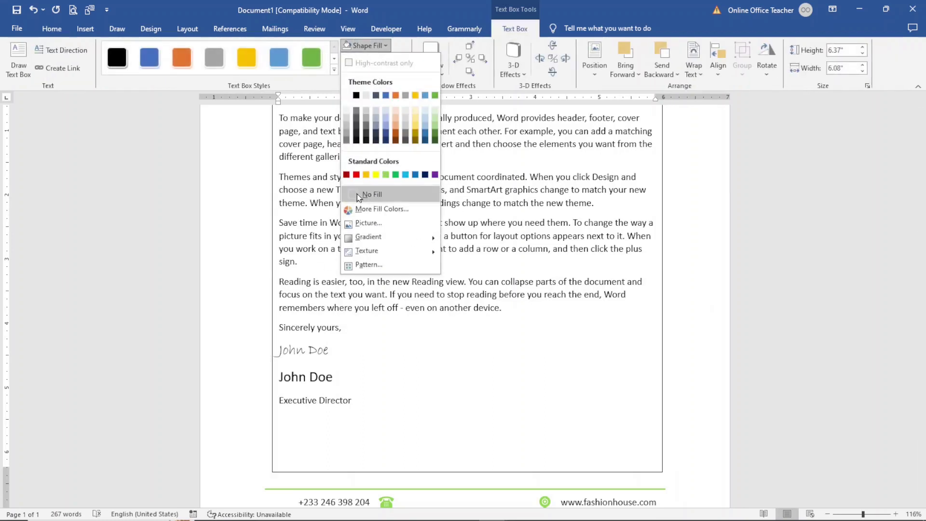
left_click(386, 191)
left_click(370, 59)
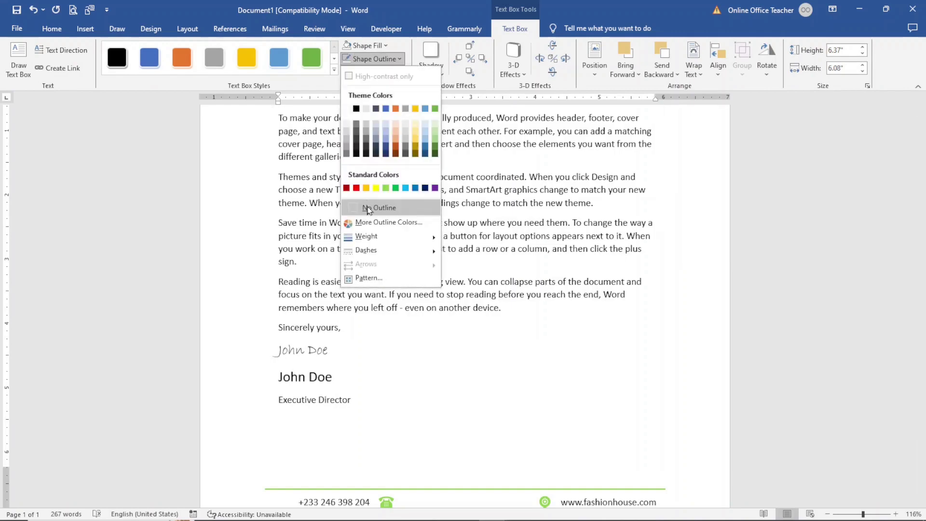
left_click(377, 206)
left_click(713, 346)
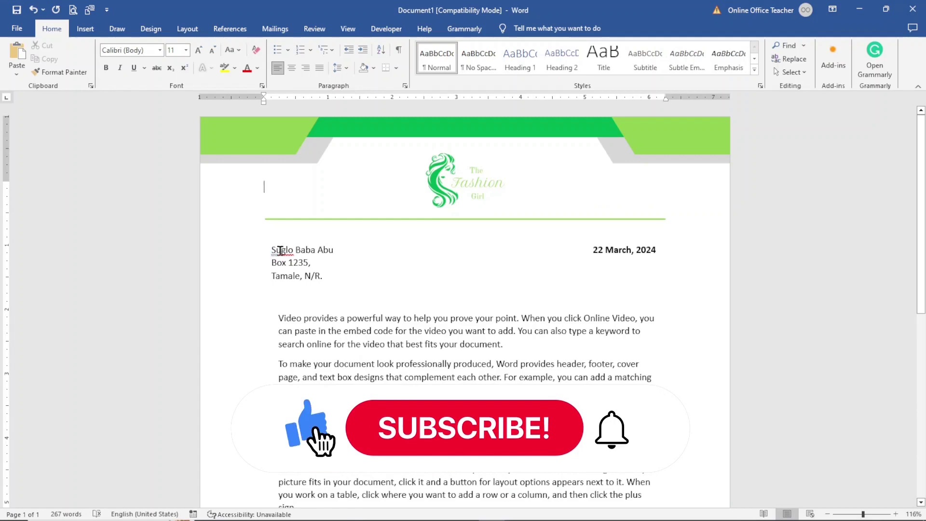
- Check the body text box's placement and zoom out to 60% to show the full page
left_click(294, 330)
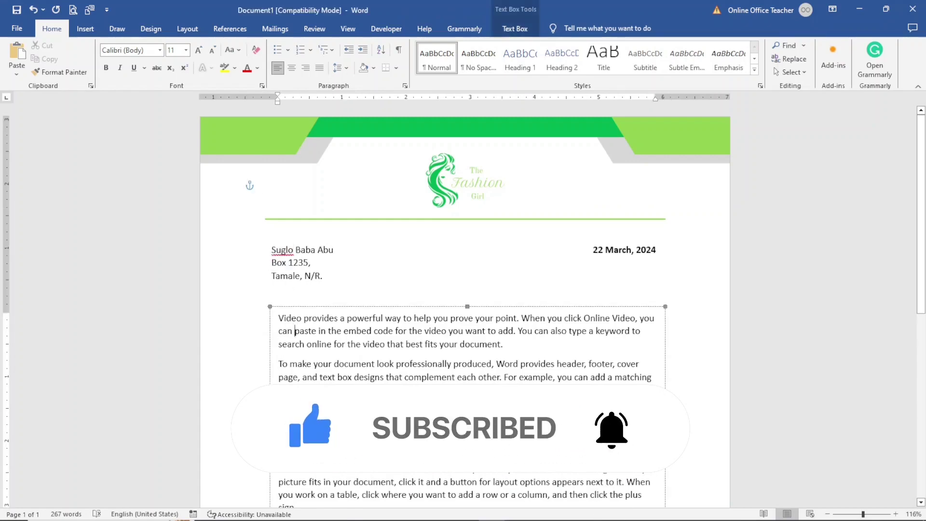
scroll(287, 357, "down", 3)
left_click(264, 384)
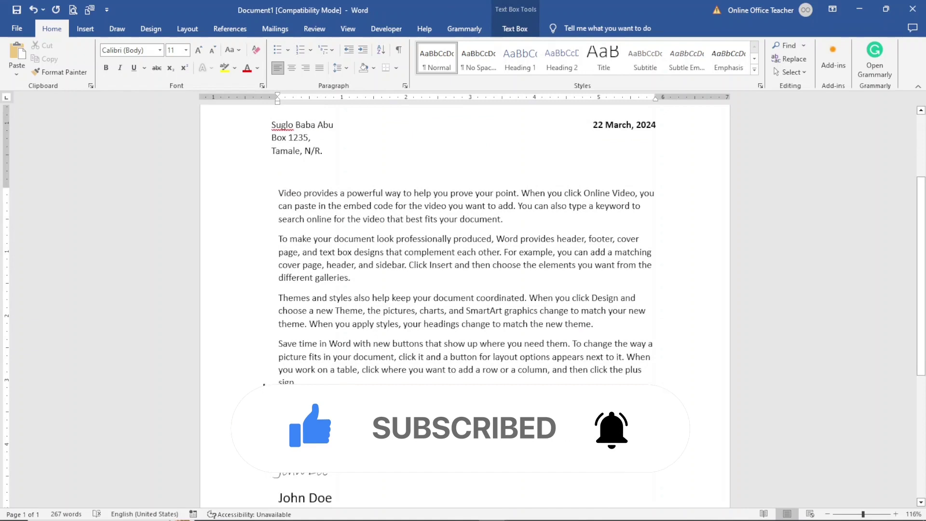
left_click(264, 384)
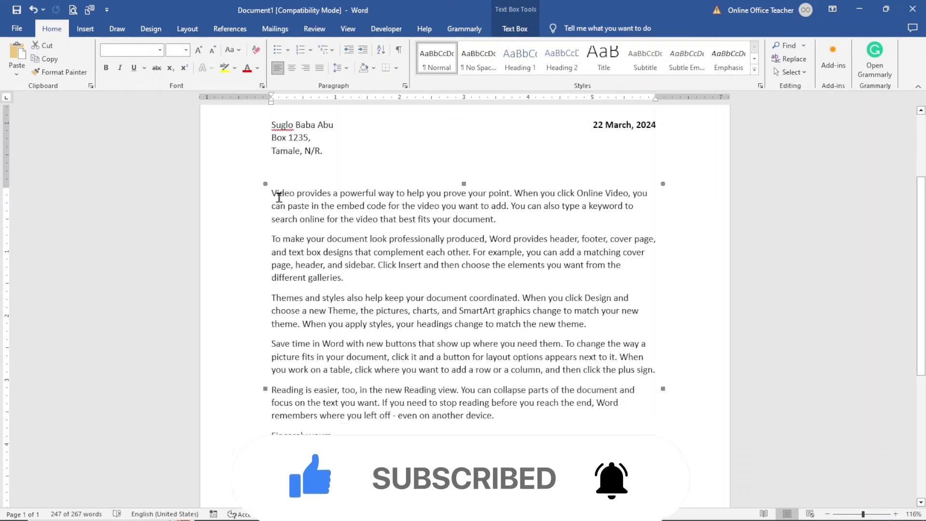
scroll(598, 388, "up", 3)
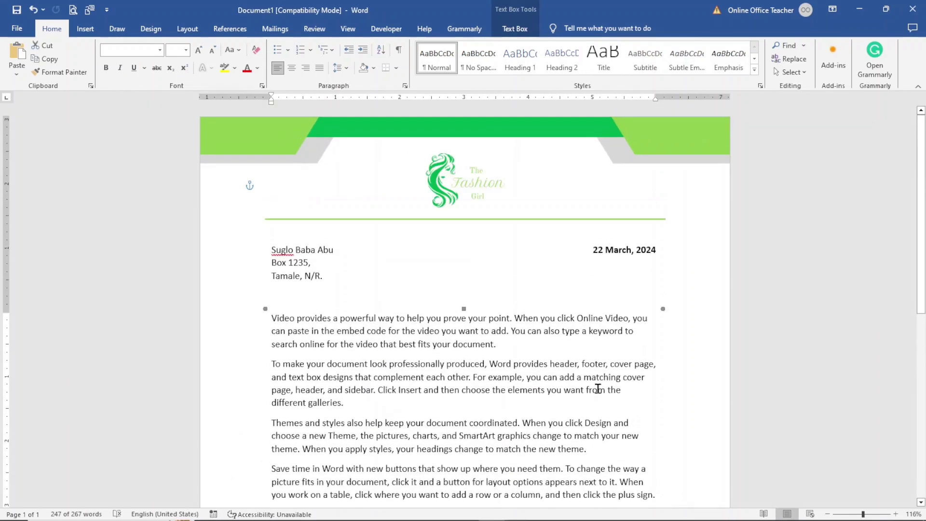
key("Escape")
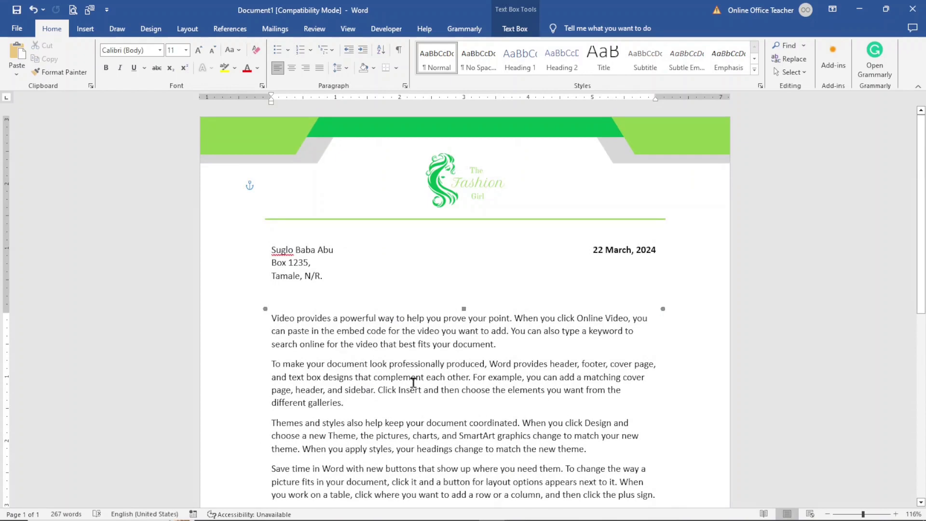
left_click(828, 515)
left_click(828, 514)
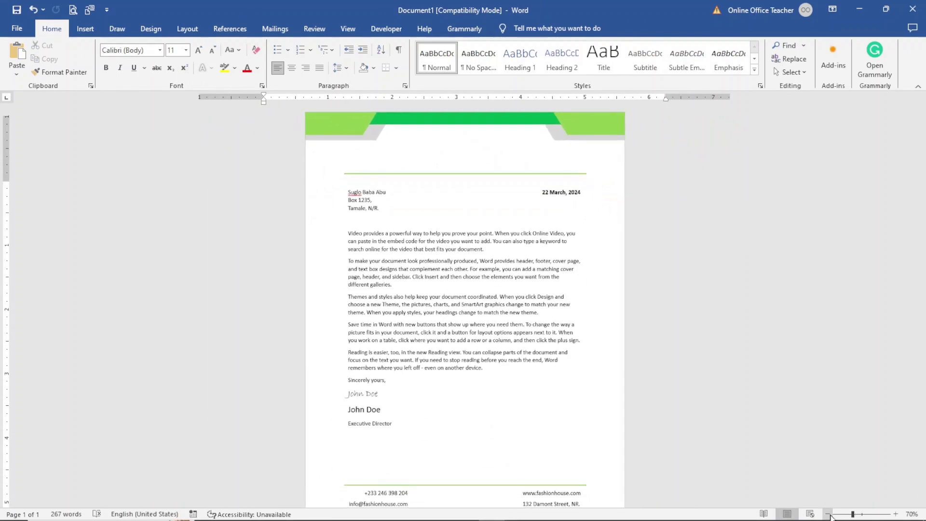
left_click(828, 515)
left_click(828, 514)
left_click(828, 515)
left_click(828, 515)
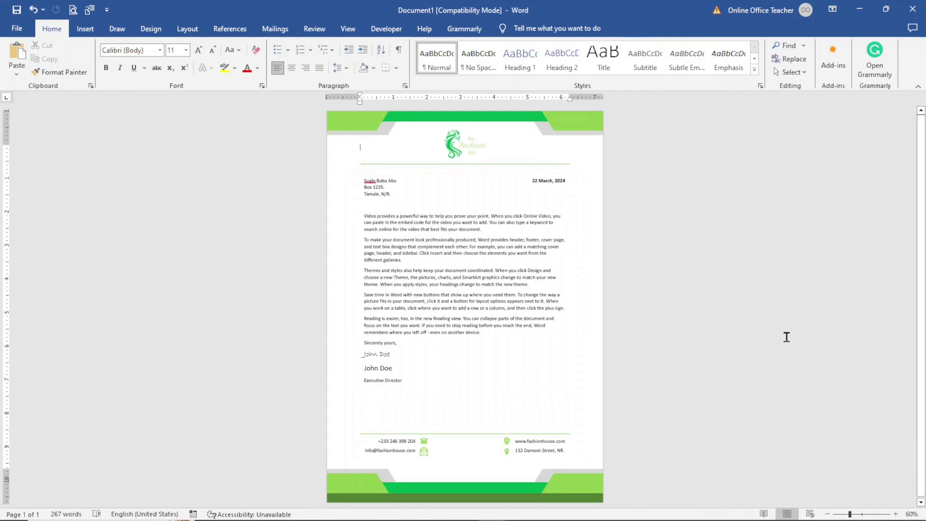